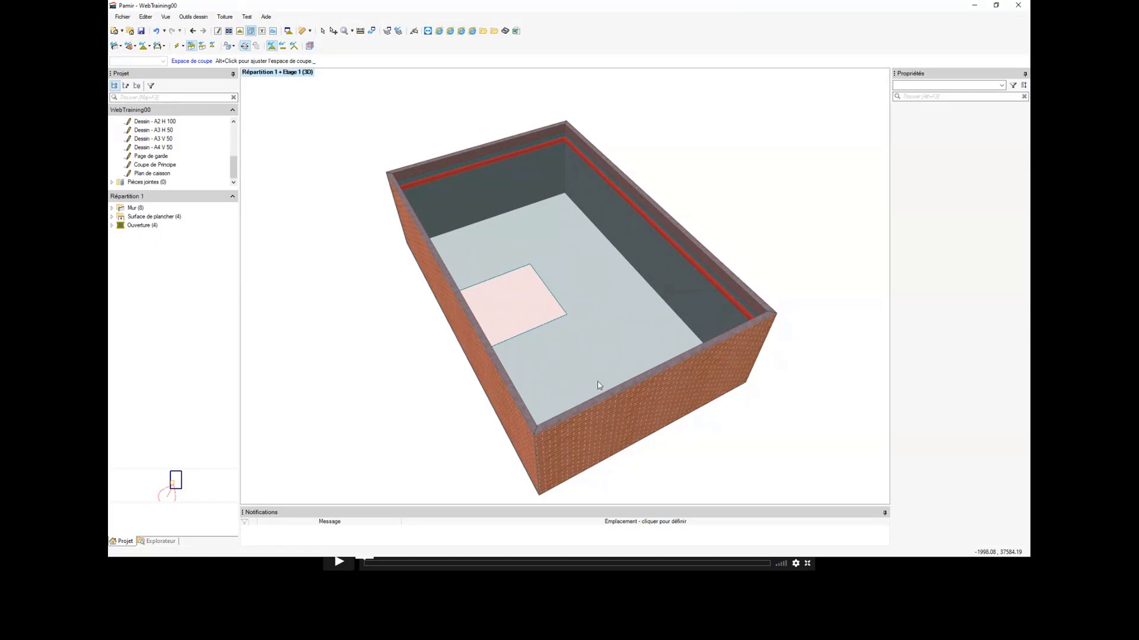
Step: Look over the floor in 3D and switch to the 2D plan of Etage 1
scroll(627, 322, "up", 5)
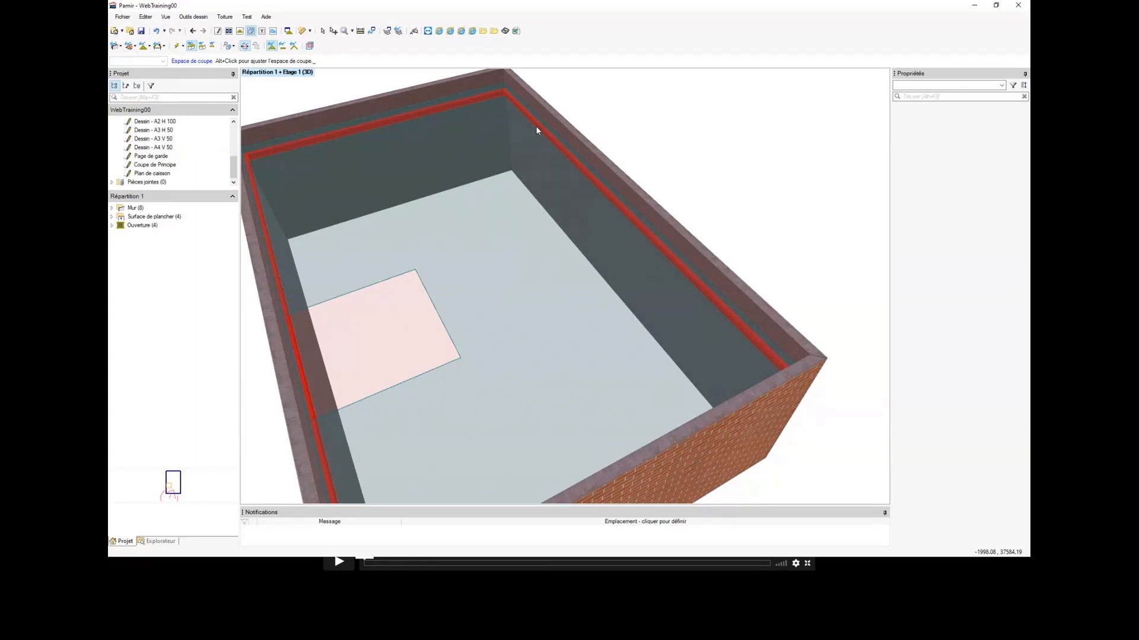
mouse_move(536, 126)
middle_mouse_down()
mouse_move(525, 131)
mouse_move(550, 127)
middle_mouse_up()
scroll(526, 131, "down", 2)
scroll(549, 130, "down", 2)
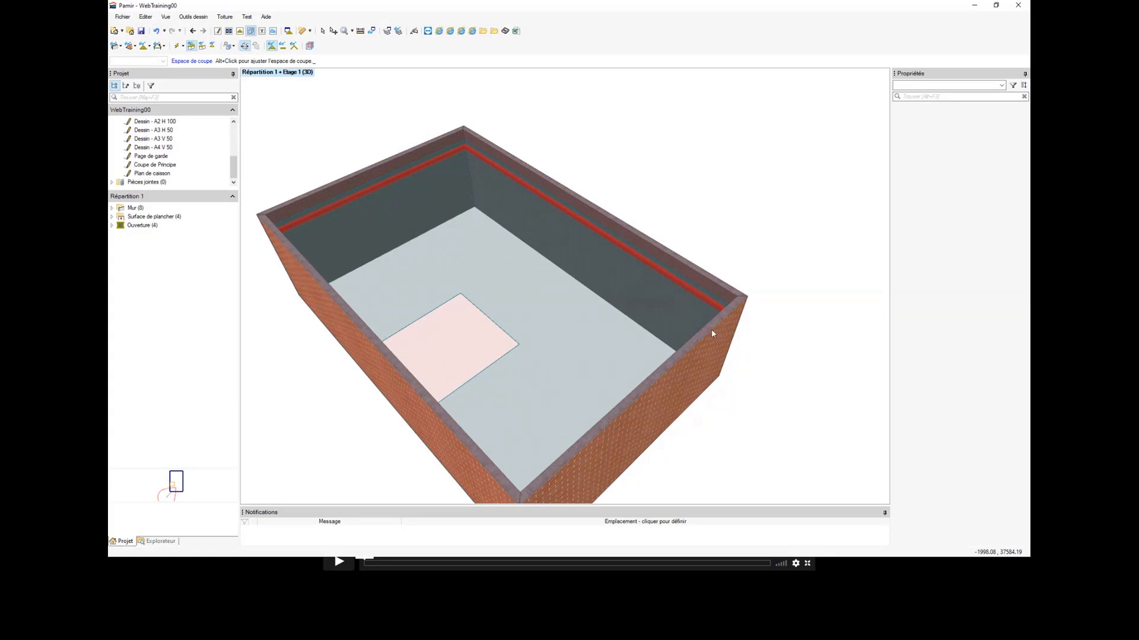
left_click(229, 32)
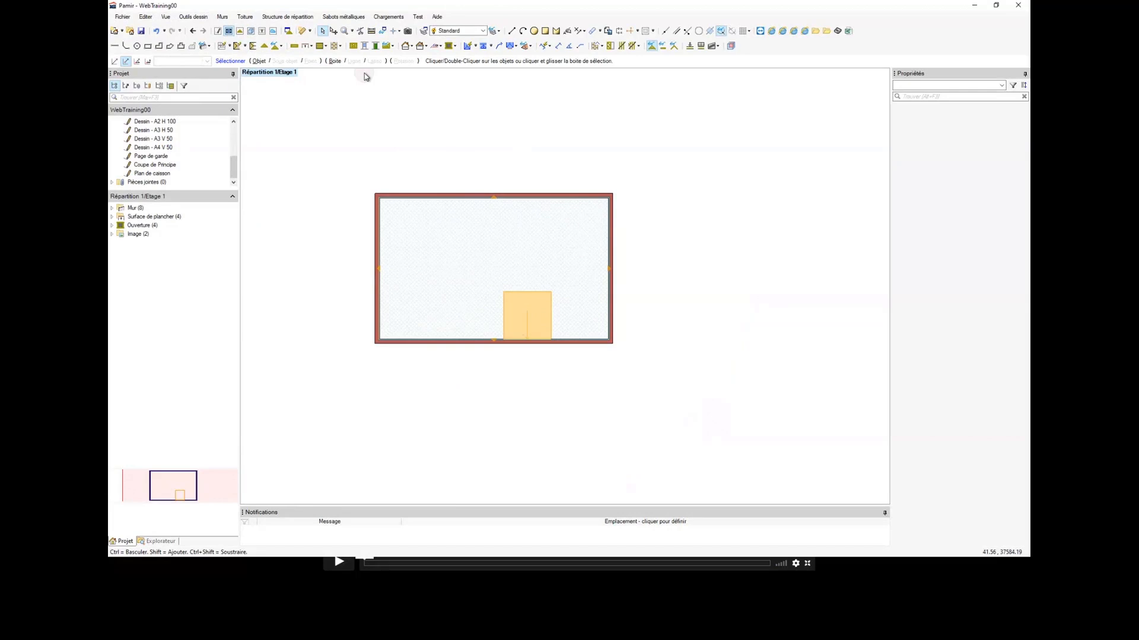
Step: Create a parallel construction line offset 2500 mm inward from the wall on the plan's left side
left_click(436, 203)
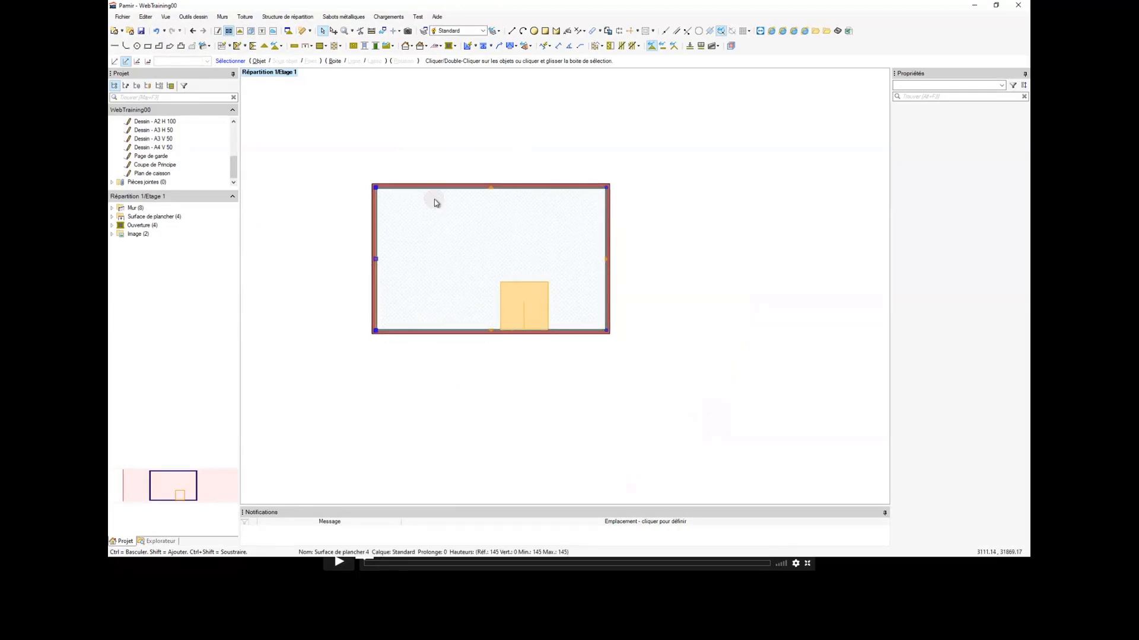
middle_click_drag(434, 199, 438, 195)
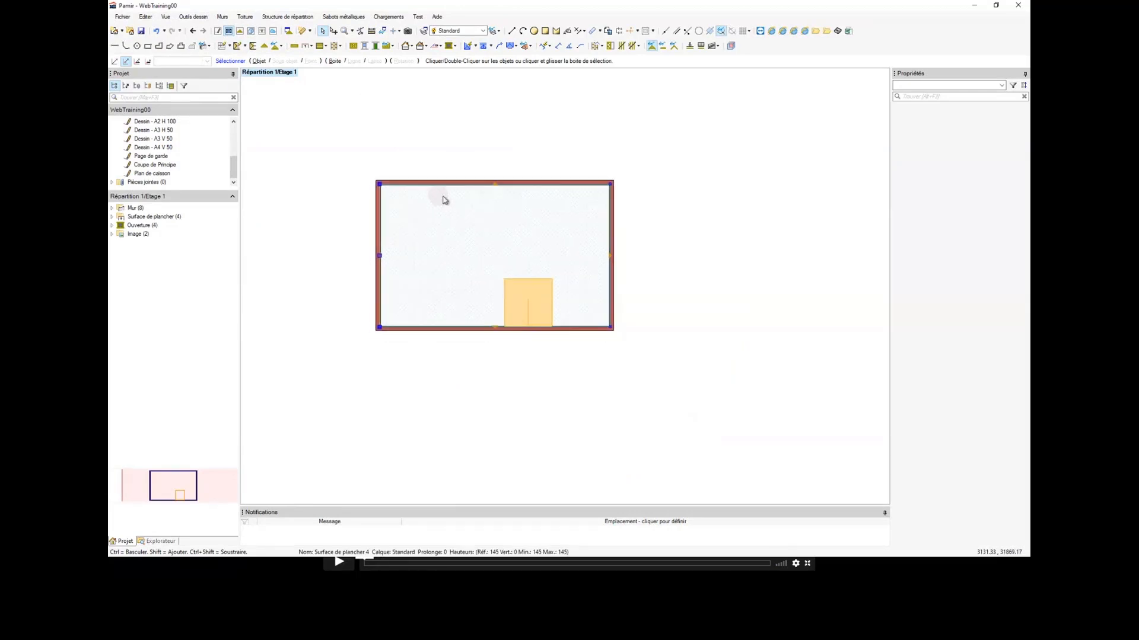
left_click(677, 34)
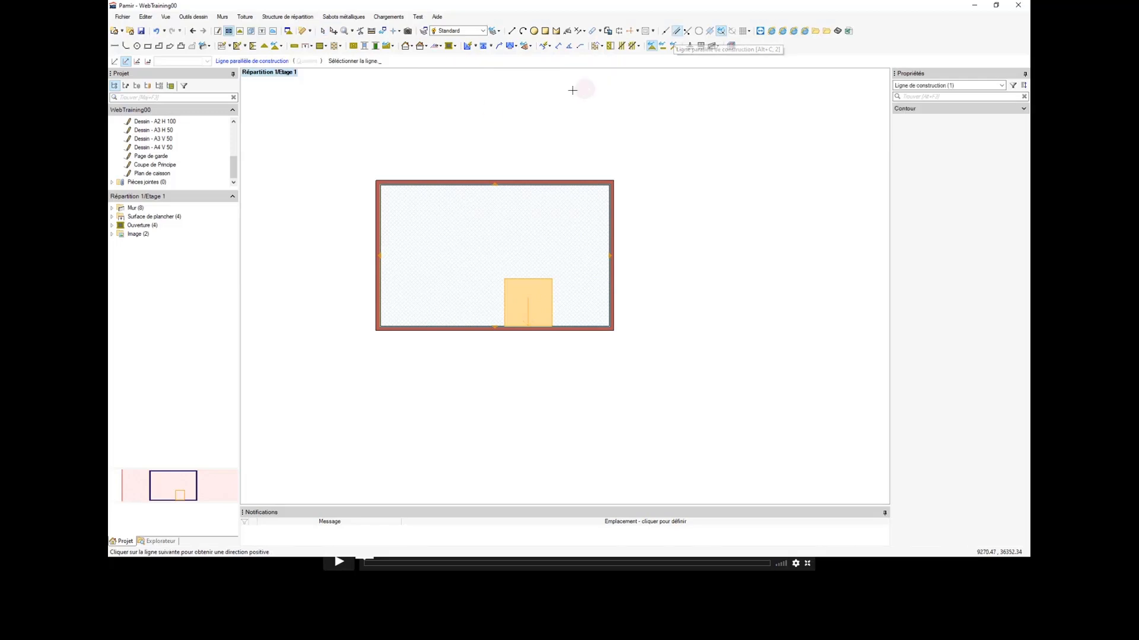
scroll(384, 188, "up", 3)
scroll(372, 261, "up", 4)
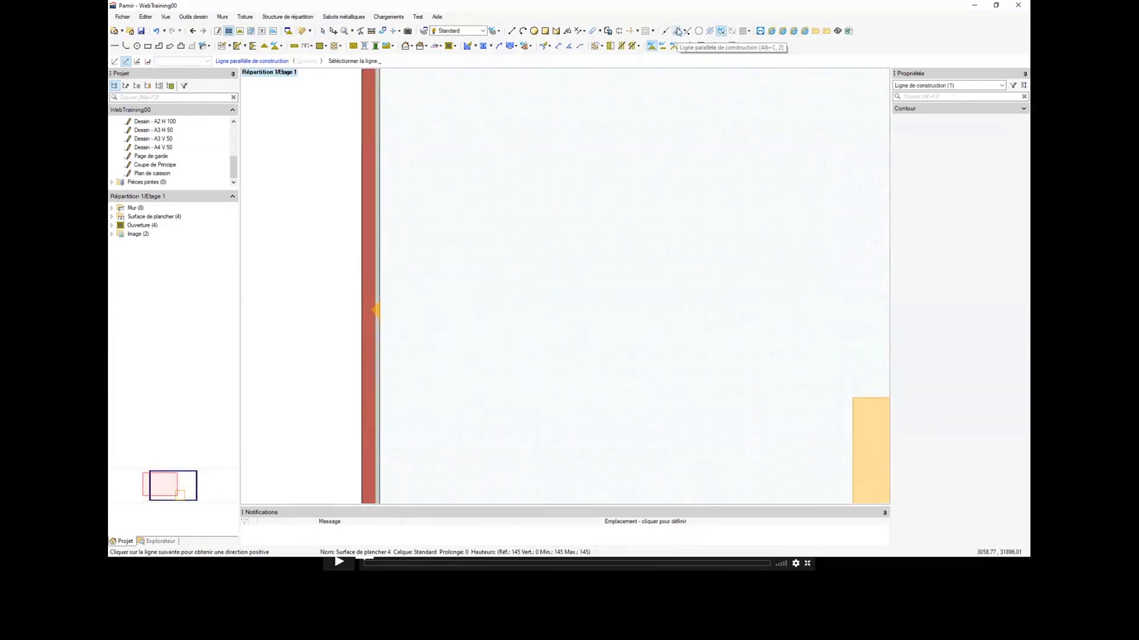
left_click(369, 226)
scroll(386, 223, "down", 3)
scroll(367, 223, "up", 1)
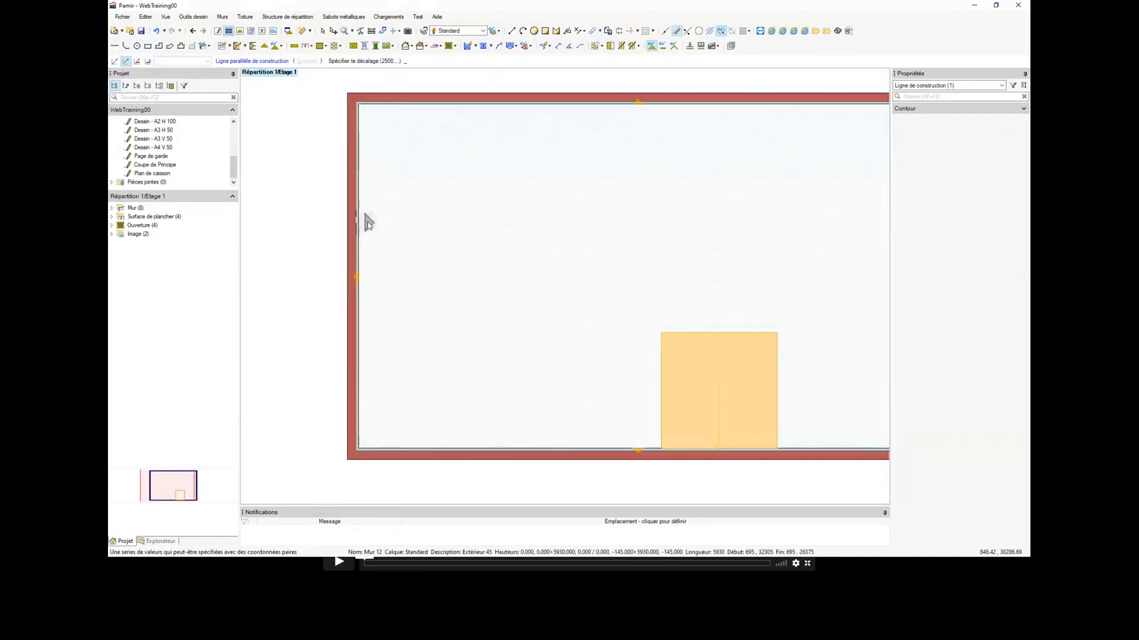
type("2500")
key("Return")
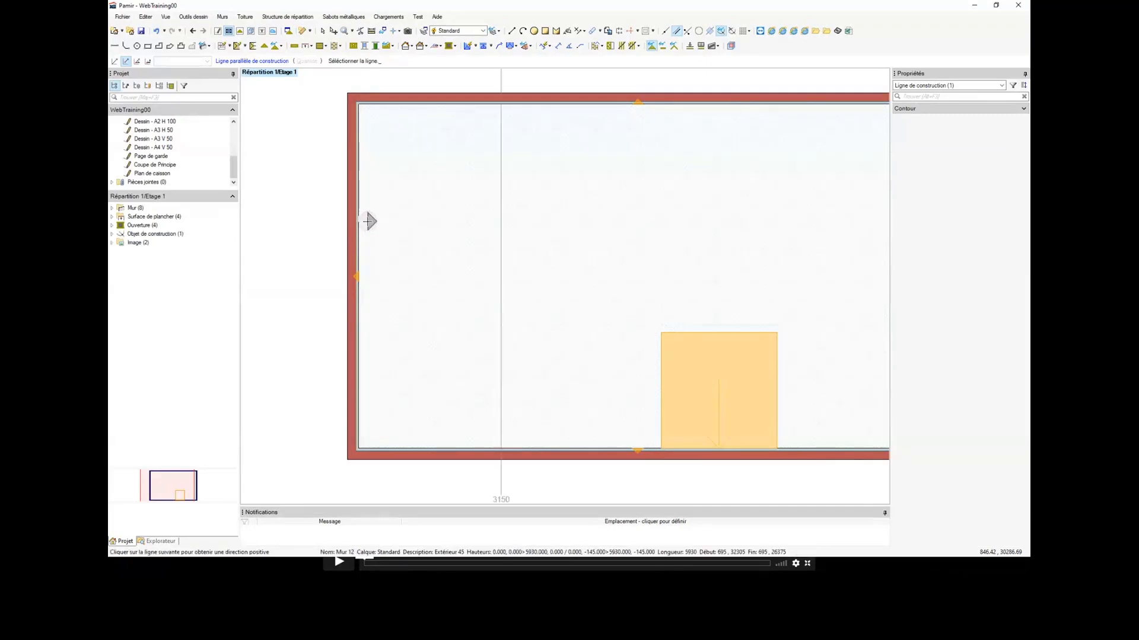
Step: Add two more parallel construction lines at 5650 and 8150, continuing the 2500 mm spacing across the floor
left_click(503, 214)
left_click(647, 216)
scroll(654, 217, "down", 2)
middle_click_drag(686, 214, 605, 216)
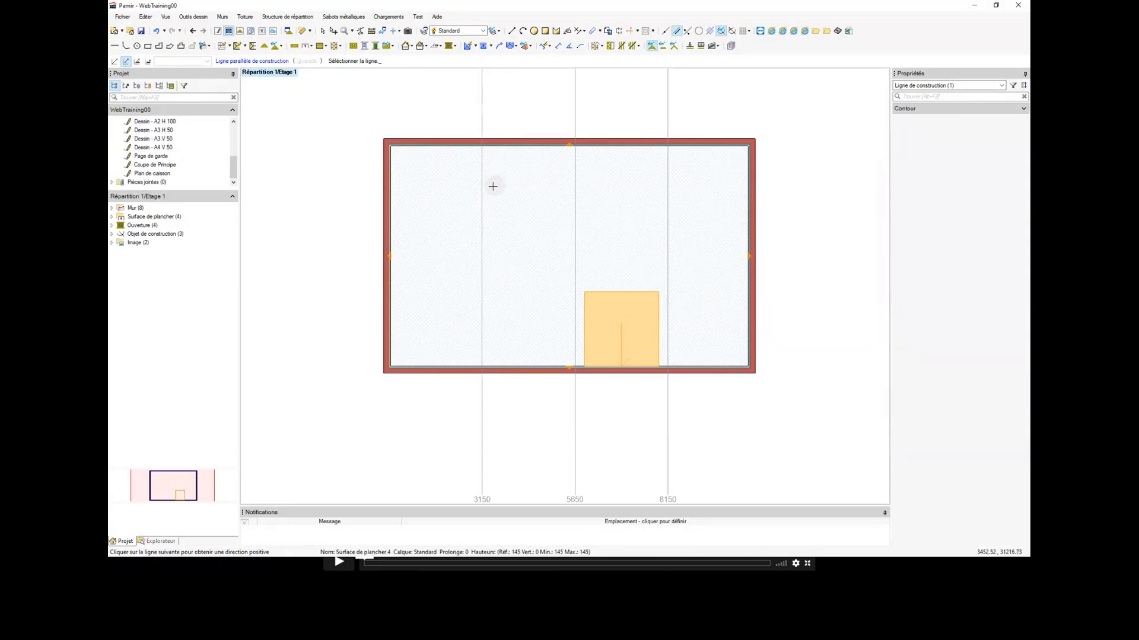
key("Escape")
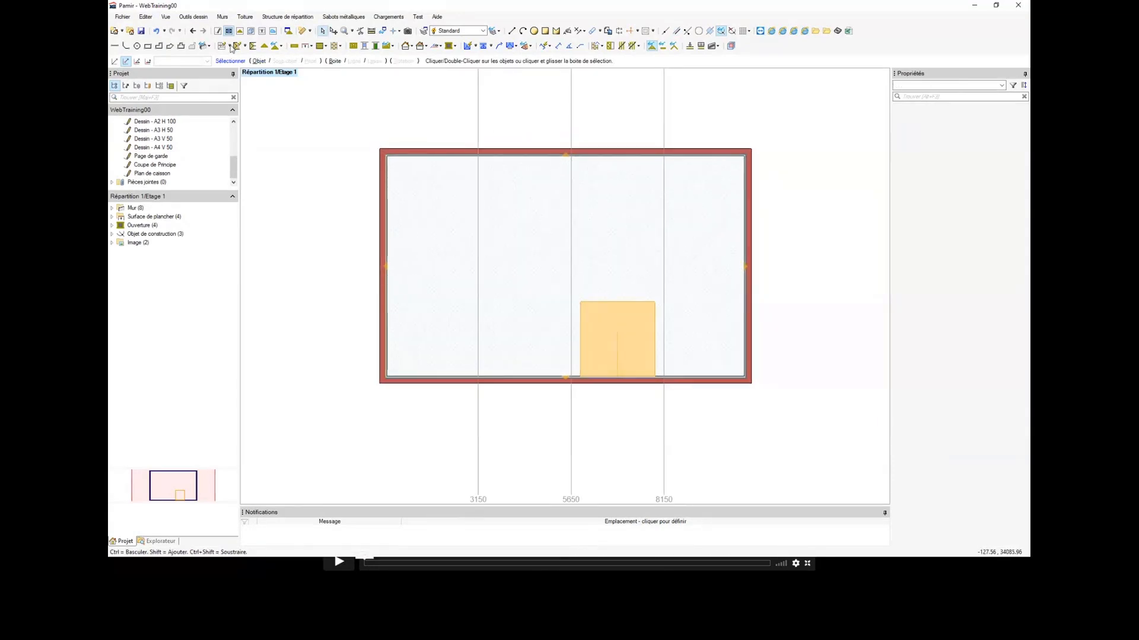
Step: Generate the automatic joist layout for the floor and add the automatic floor complements (compléments de plancher)
left_click(236, 46)
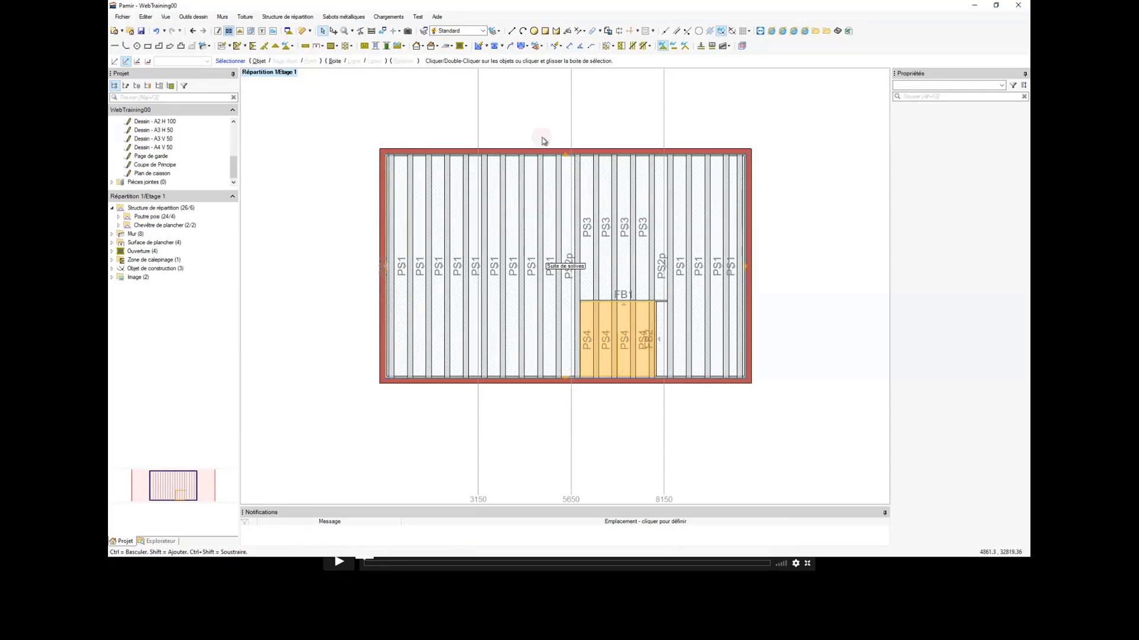
left_click(245, 46)
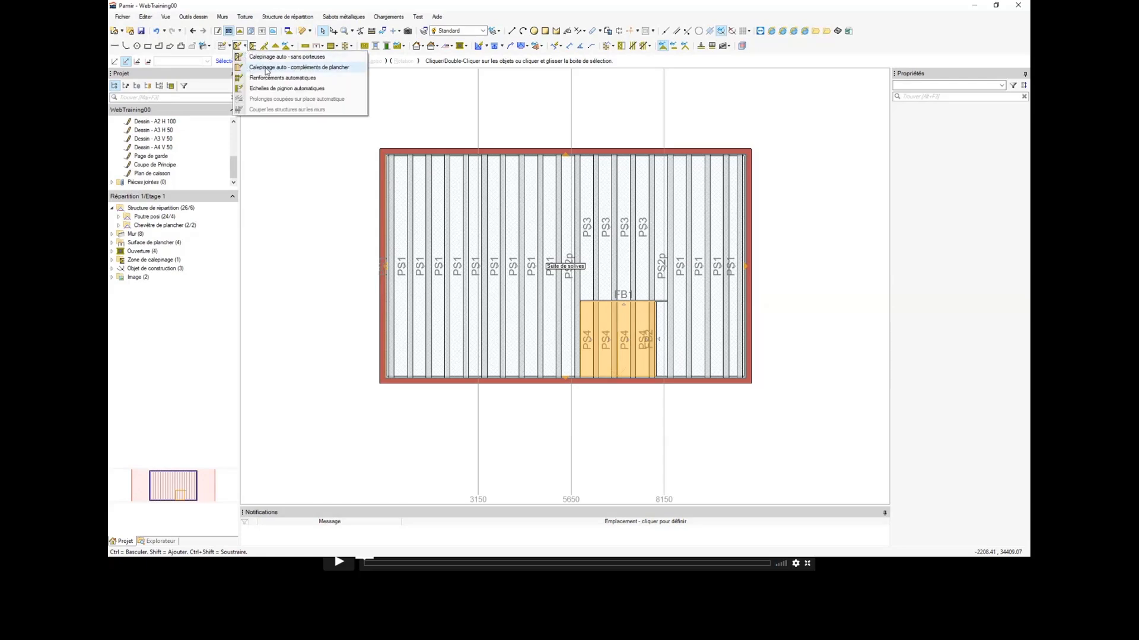
left_click(309, 68)
left_click(553, 398)
Step: Select the Lierne 45x145 layout zone and examine how the joists sit relative to the three construction lines
scroll(554, 401, "up", 2)
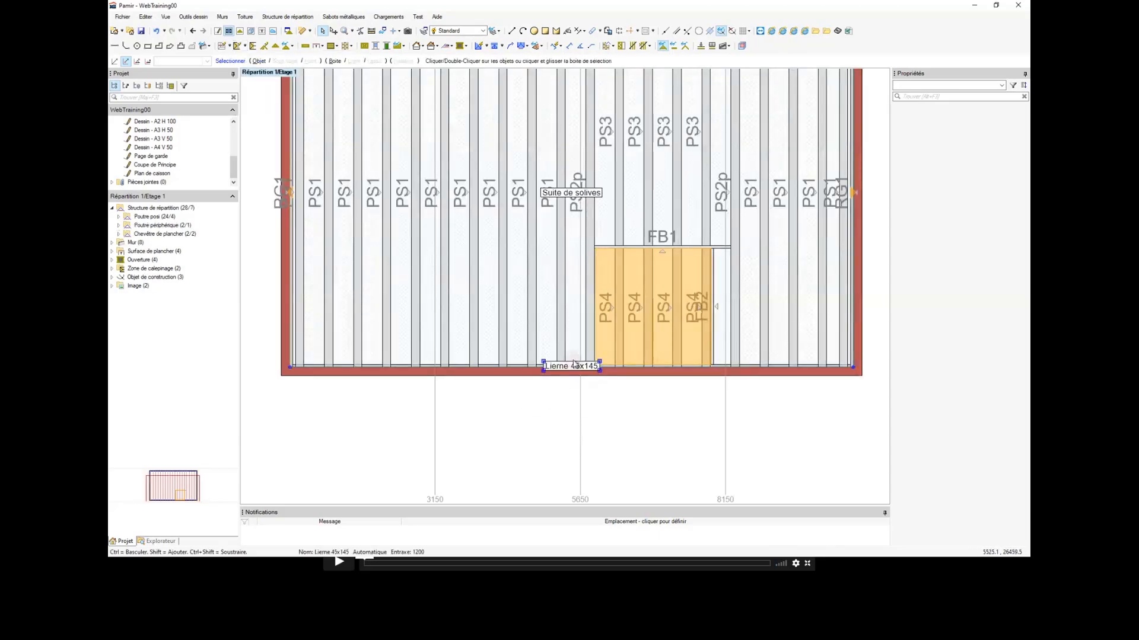
left_click(573, 364)
scroll(569, 373, "down", 3)
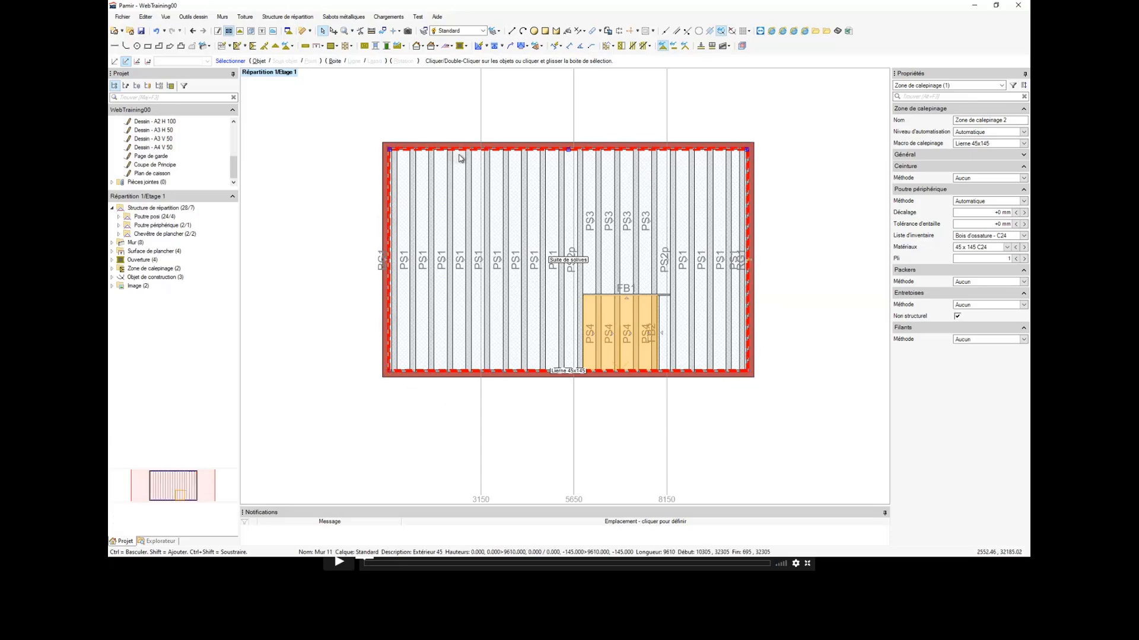
middle_click_drag(461, 159, 447, 167)
scroll(488, 177, "up", 3)
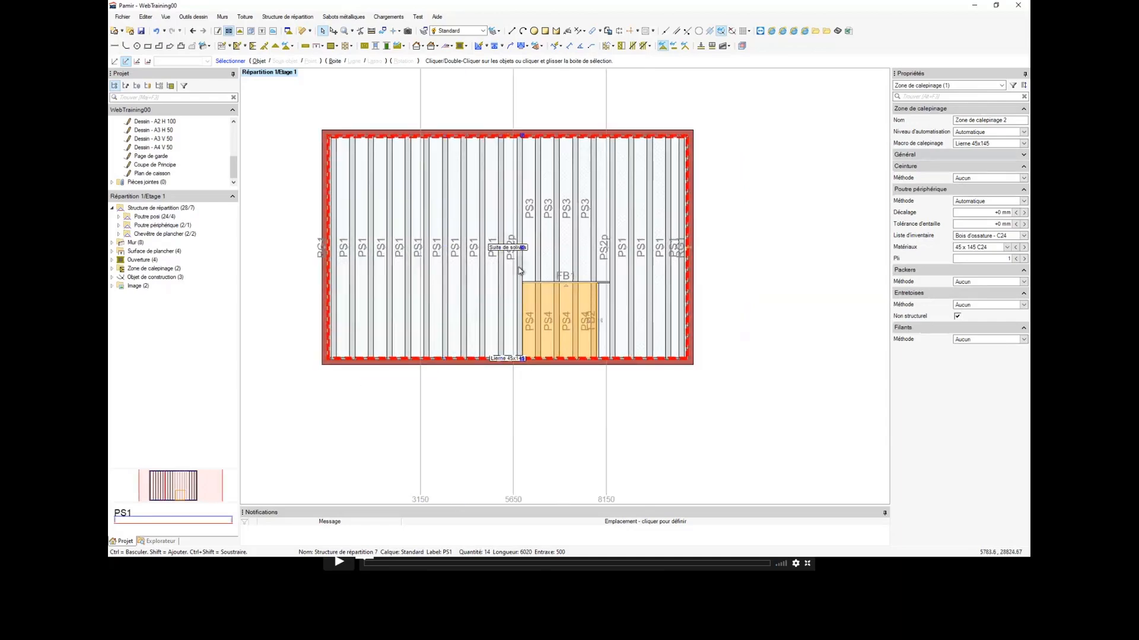
scroll(474, 261, "down", 2)
scroll(442, 276, "up", 5)
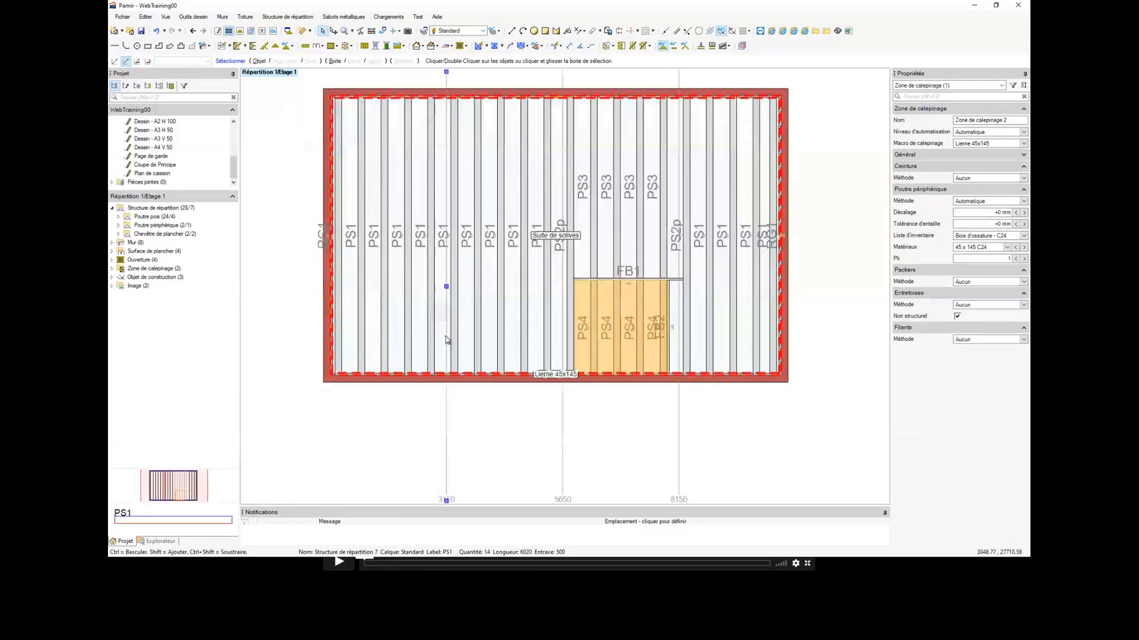
scroll(447, 372, "down", 3)
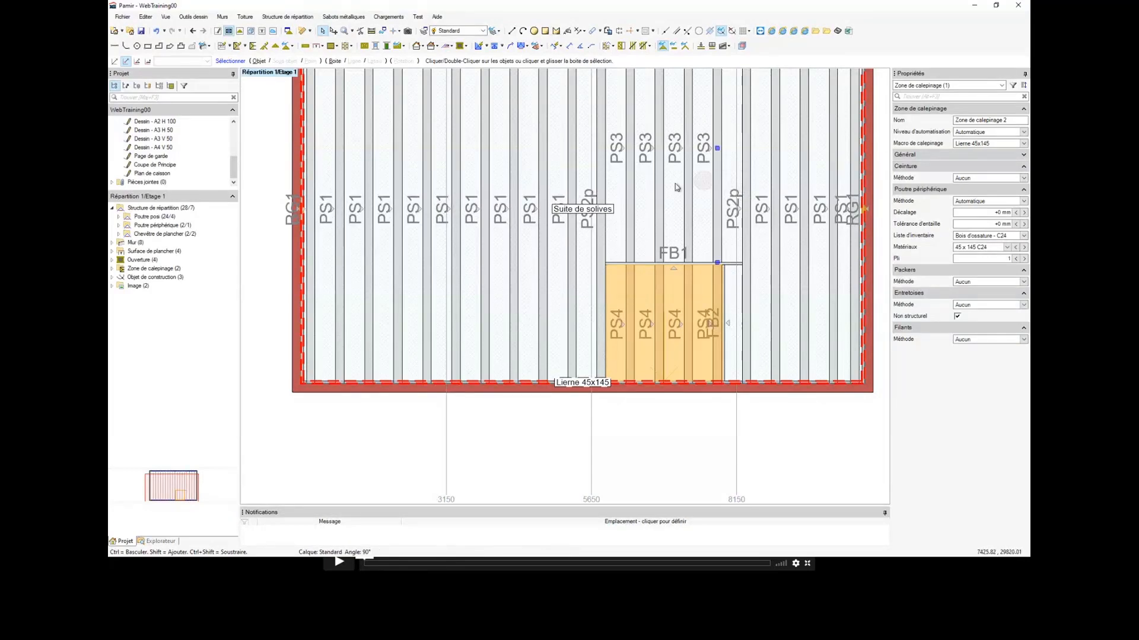
scroll(456, 171, "down", 2)
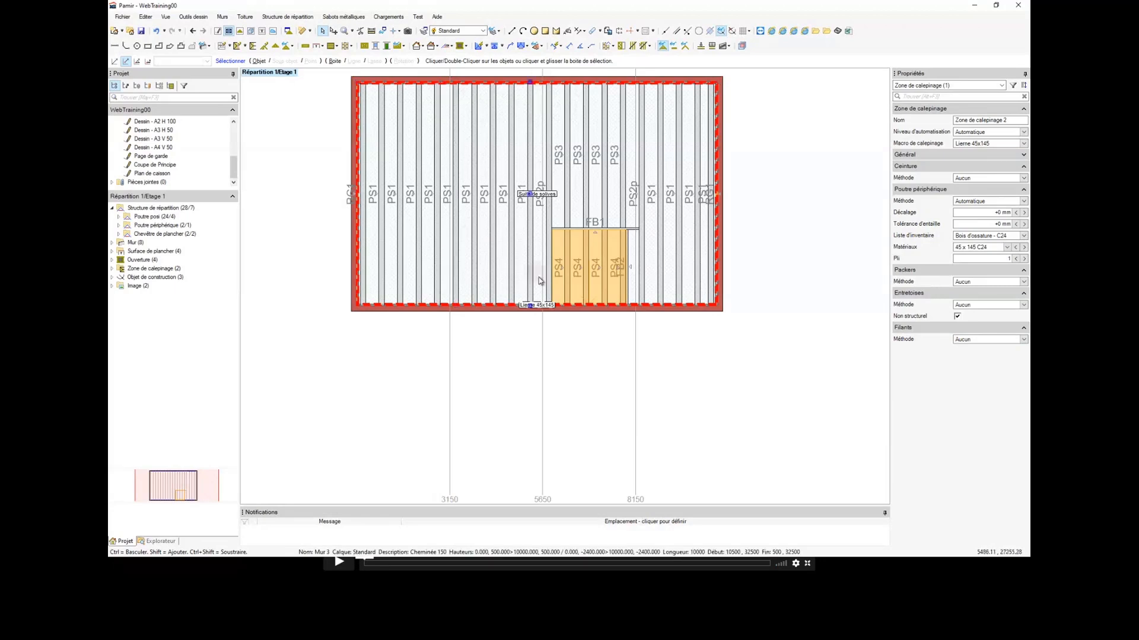
scroll(540, 208, "up", 2)
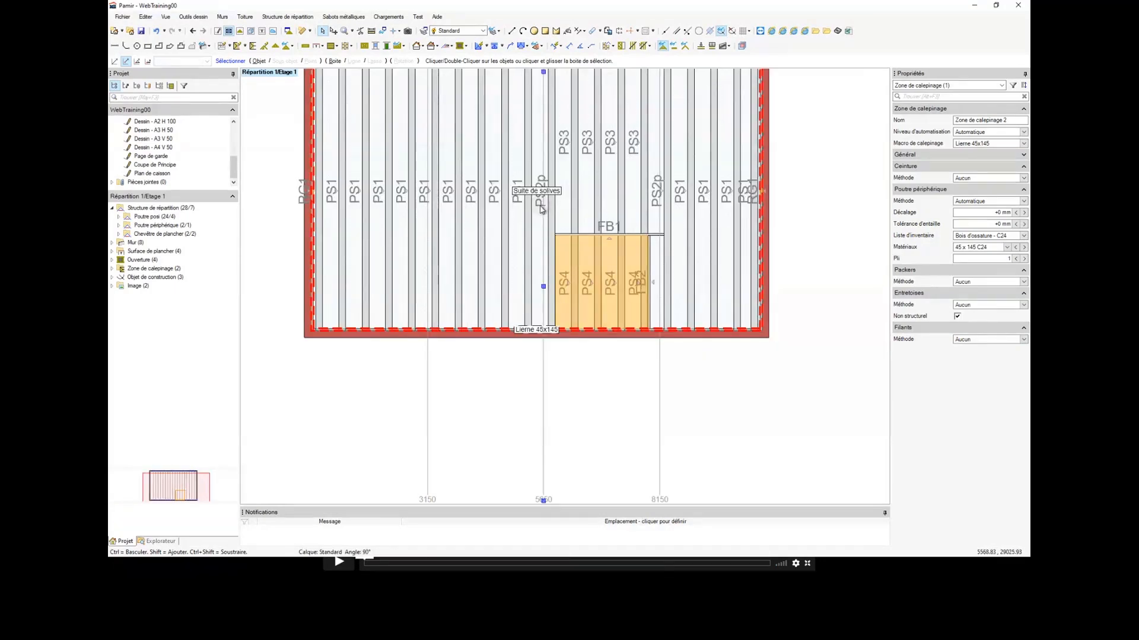
Step: Measure the distance along the lower wall from the nearest joist's centre to the construction line at 3150
left_click(372, 31)
scroll(417, 355, "up", 5)
left_click(373, 336)
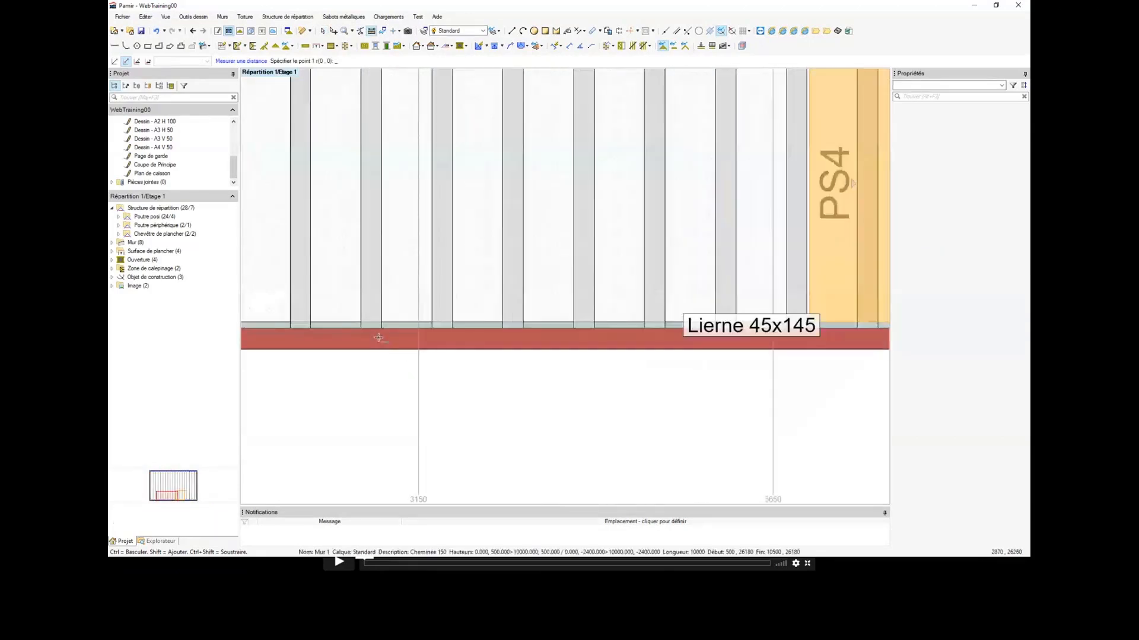
scroll(372, 335, "up", 2)
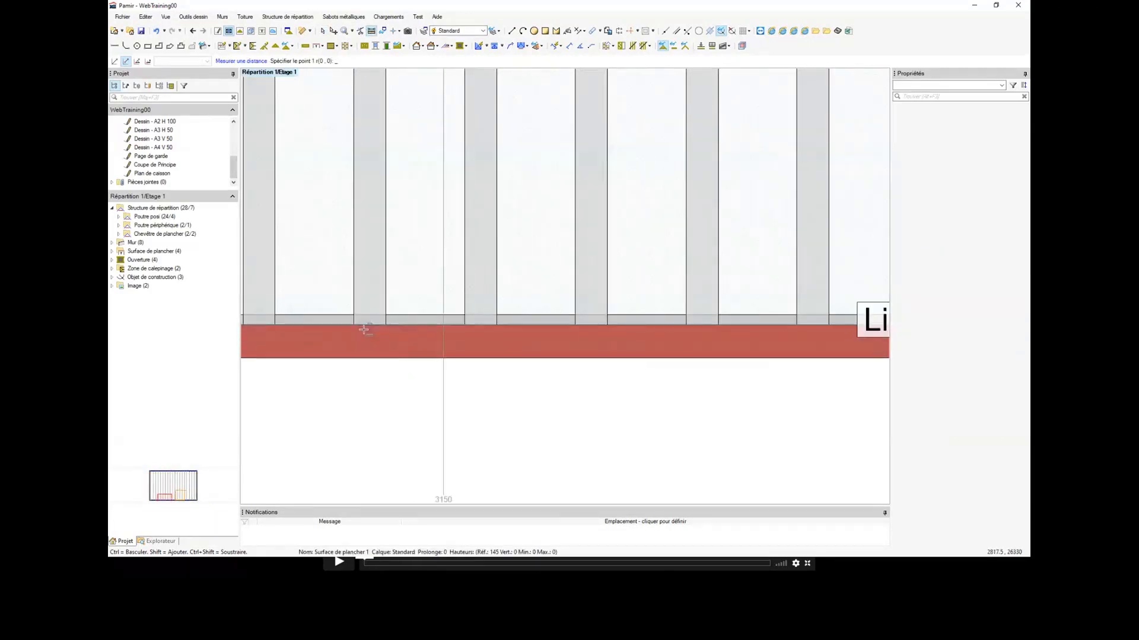
left_click(444, 328)
scroll(451, 326, "down", 7)
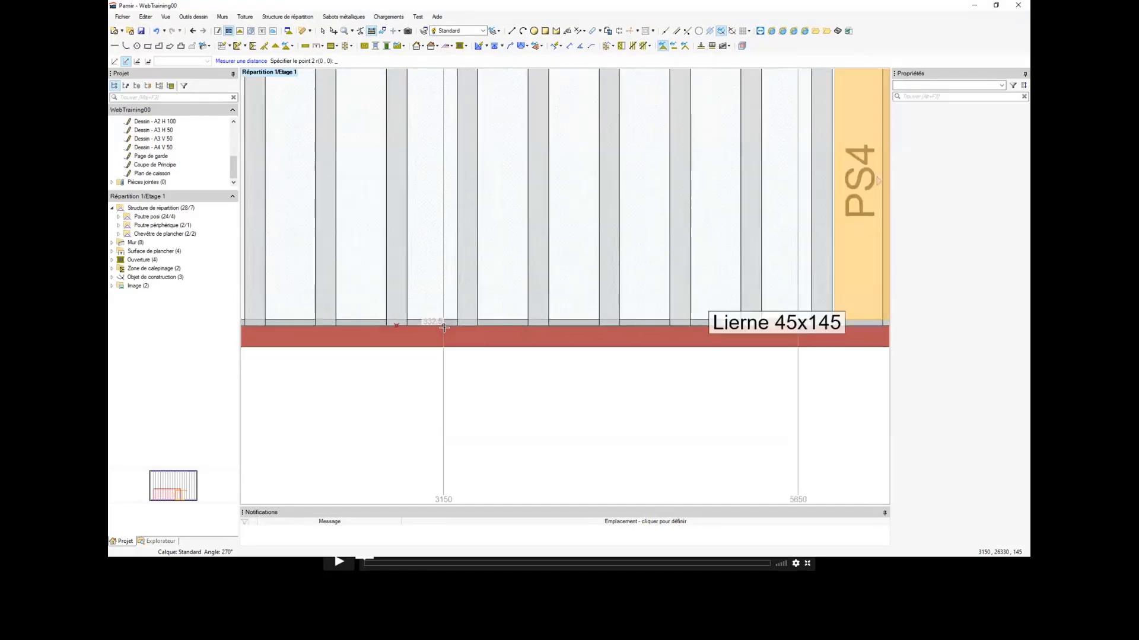
key("Escape")
scroll(500, 188, "down", 3)
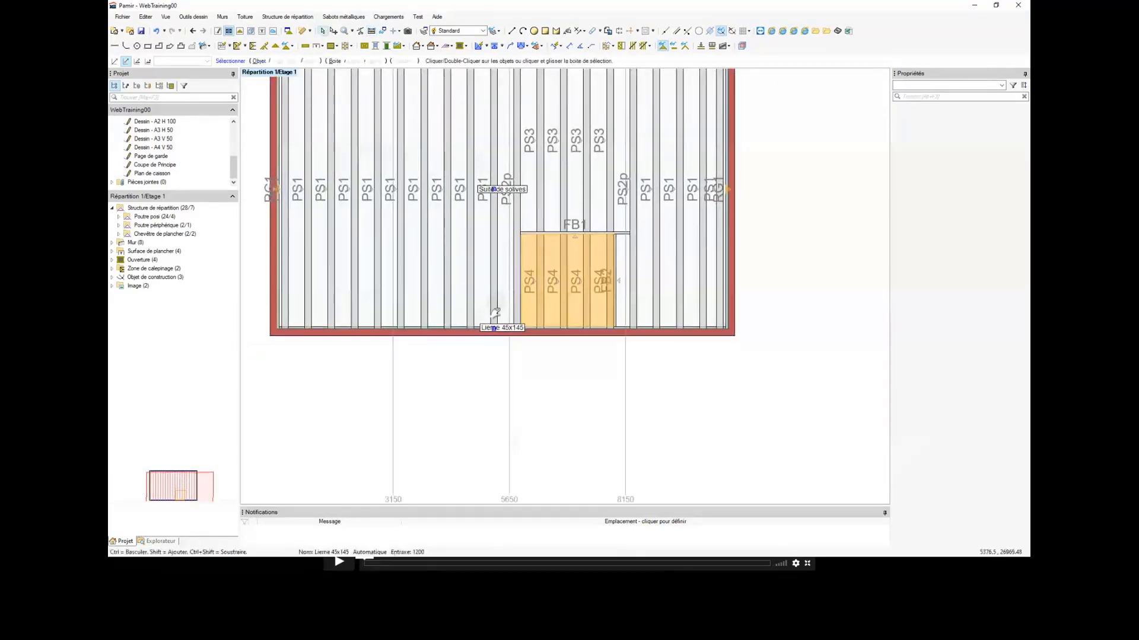
Step: Set the start limit's Distance porteuse of the Suite de solives layout zone to 382.5 mm and check the joists against the construction lines
left_click(519, 249)
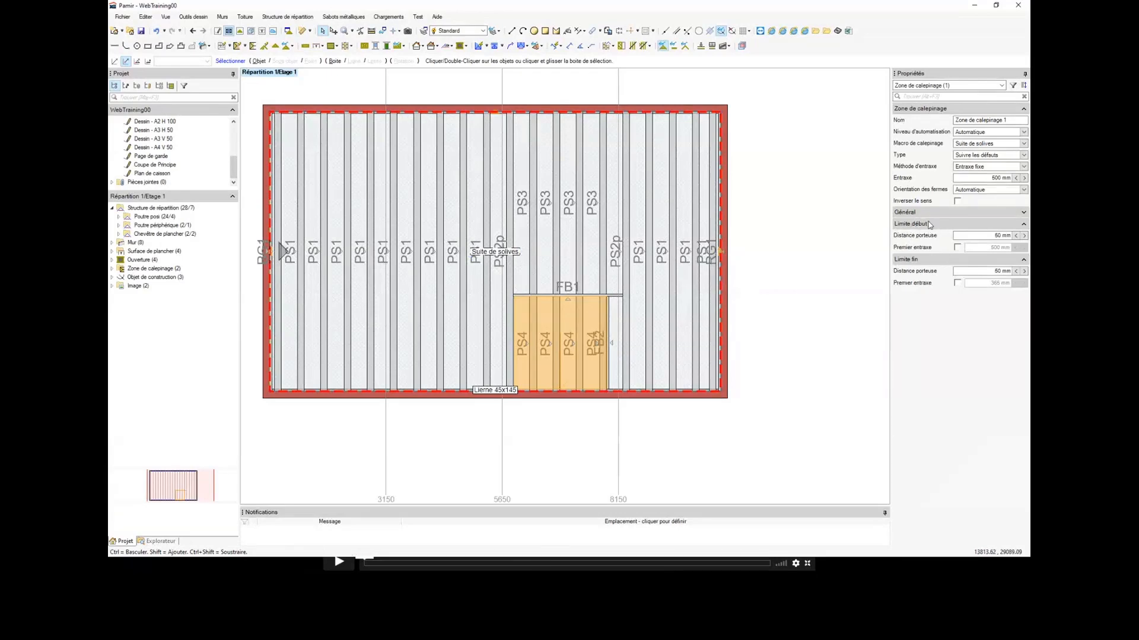
left_click(1000, 236)
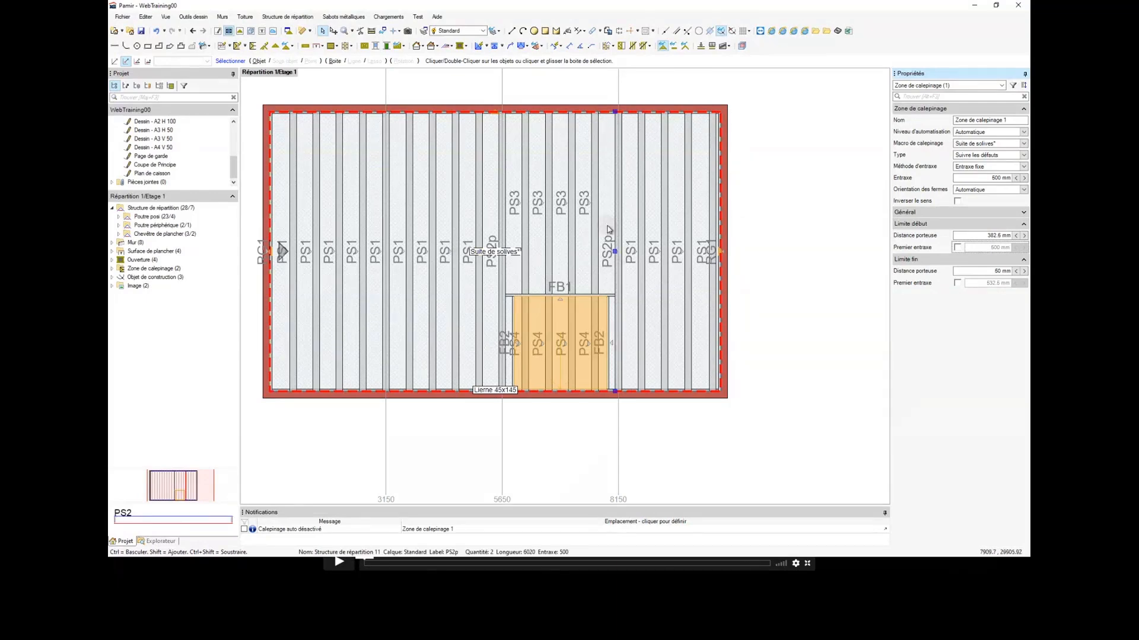
middle_click_drag(620, 333, 682, 335)
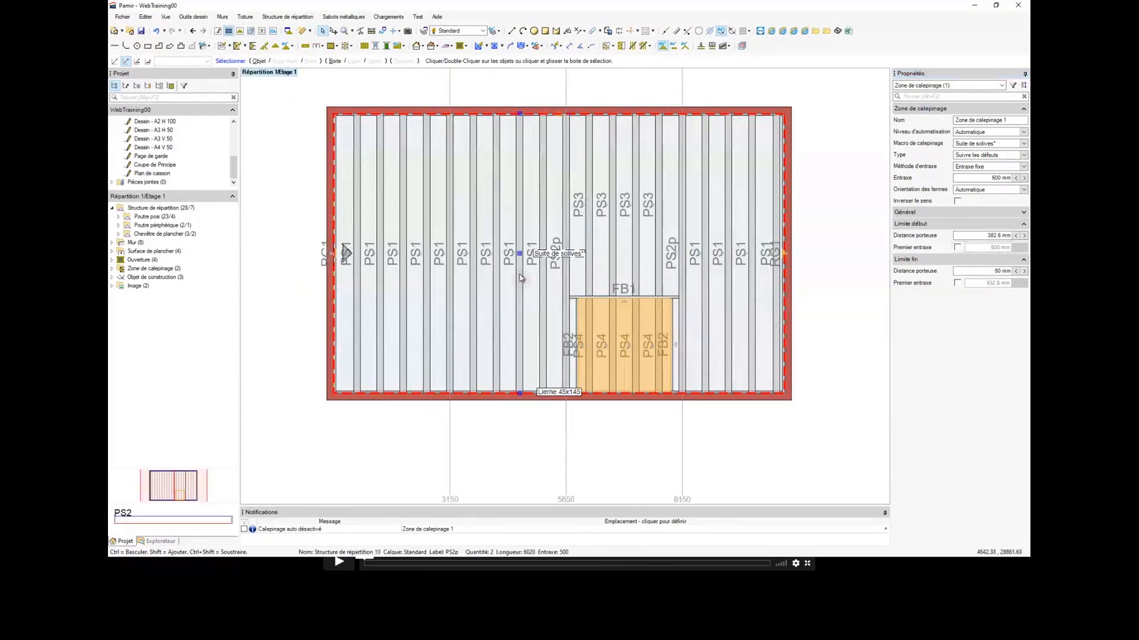
scroll(420, 273, "down", 1)
scroll(420, 272, "up", 2)
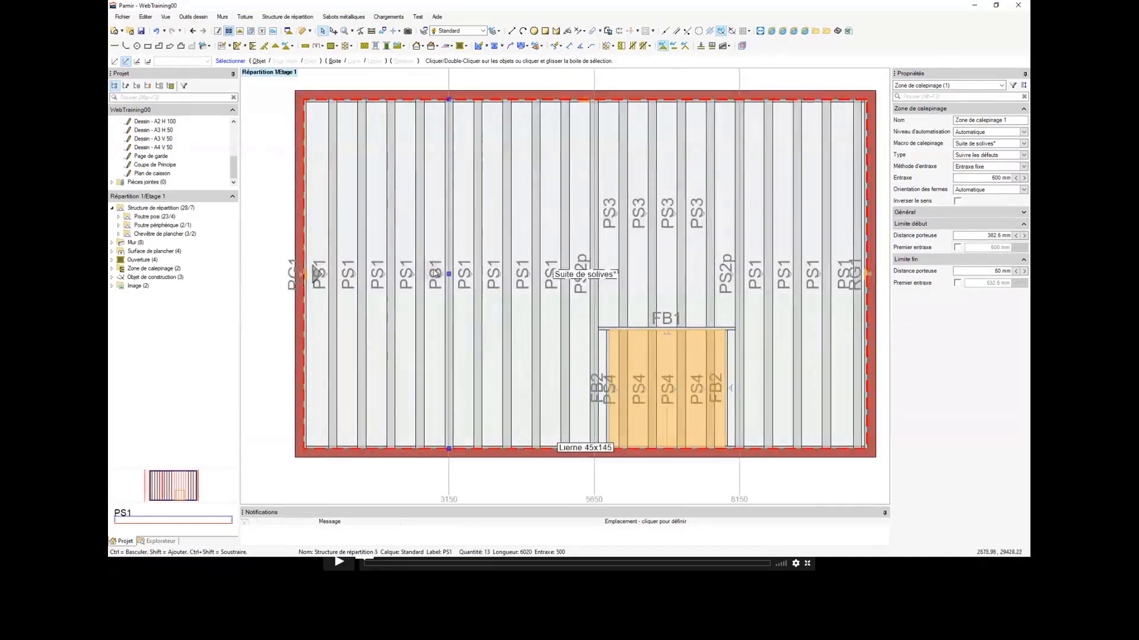
scroll(436, 269, "down", 1)
middle_click_drag(501, 240, 499, 291)
left_click(417, 160)
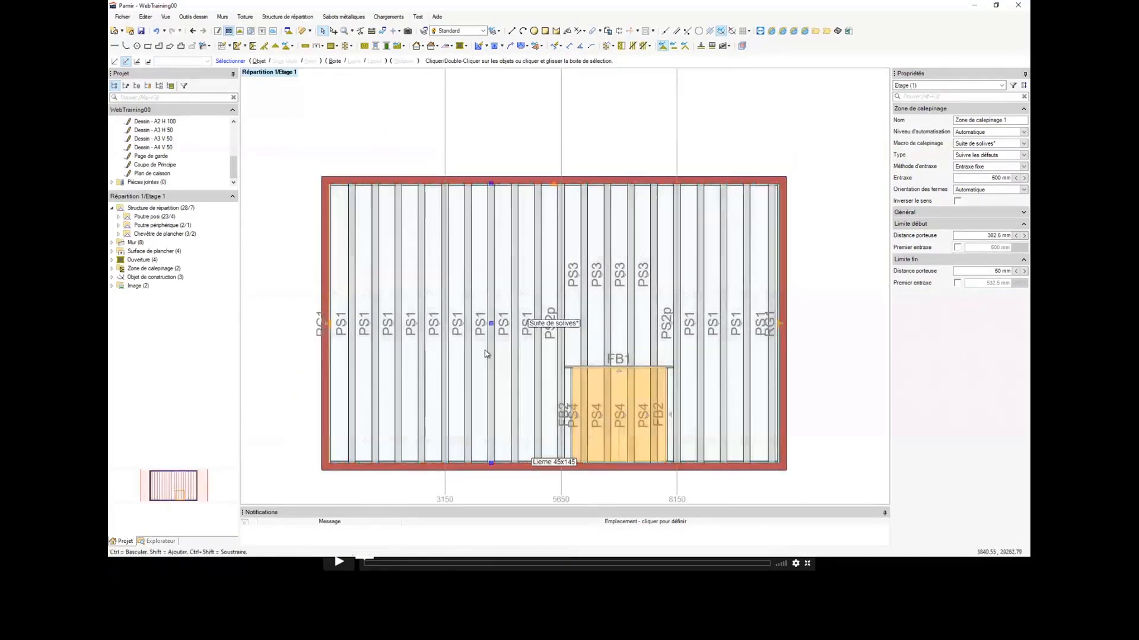
Step: Create a caisson from the Suite de solives layout zone
left_click(570, 324)
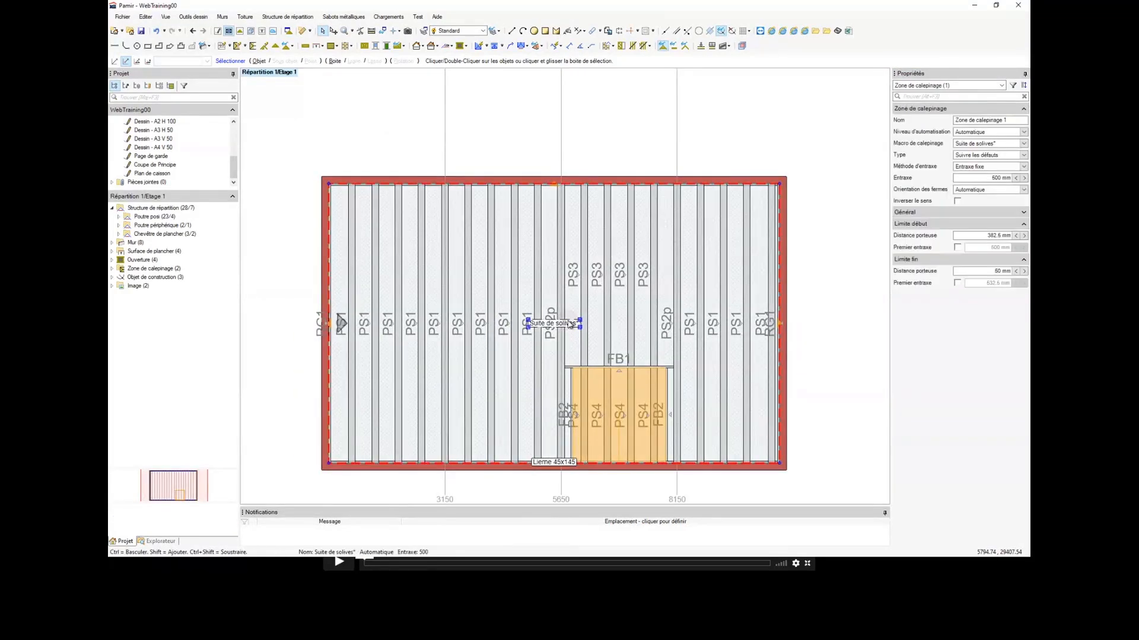
right_click(570, 323)
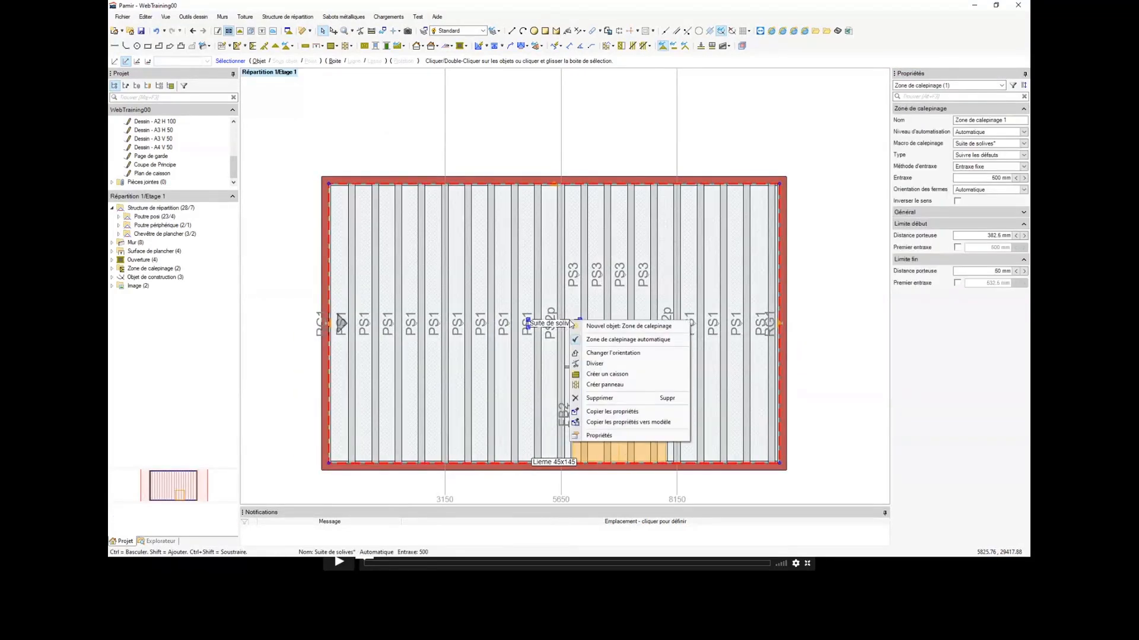
left_click(599, 374)
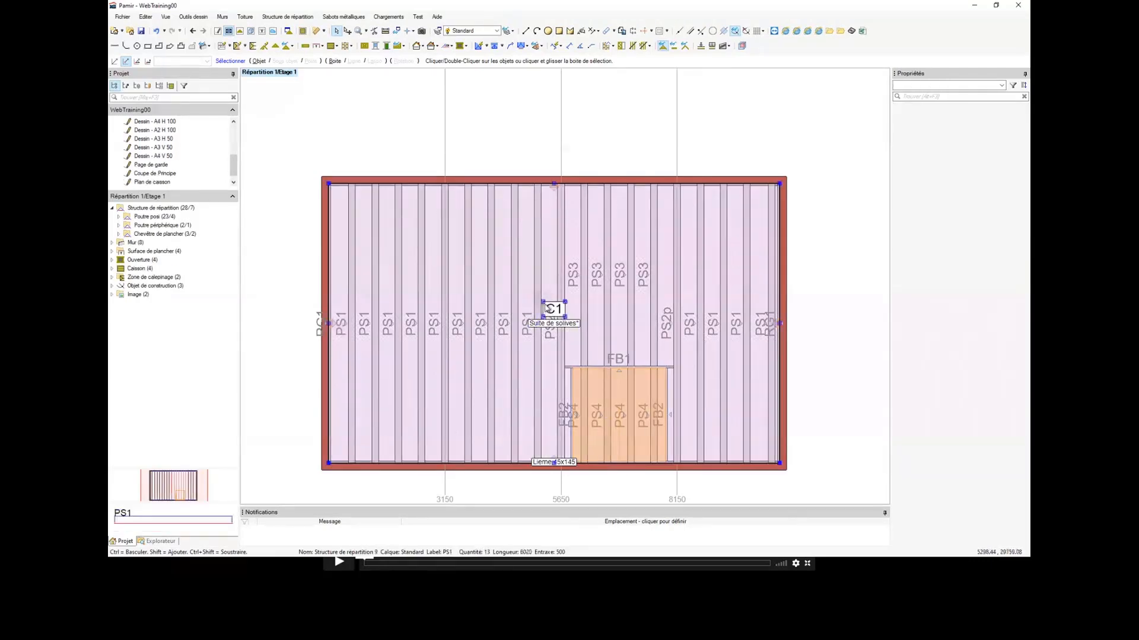
Step: Divide the floor caisson into four along the construction lines at 3150, 5650 and 8150
left_click(550, 306)
right_click(550, 307)
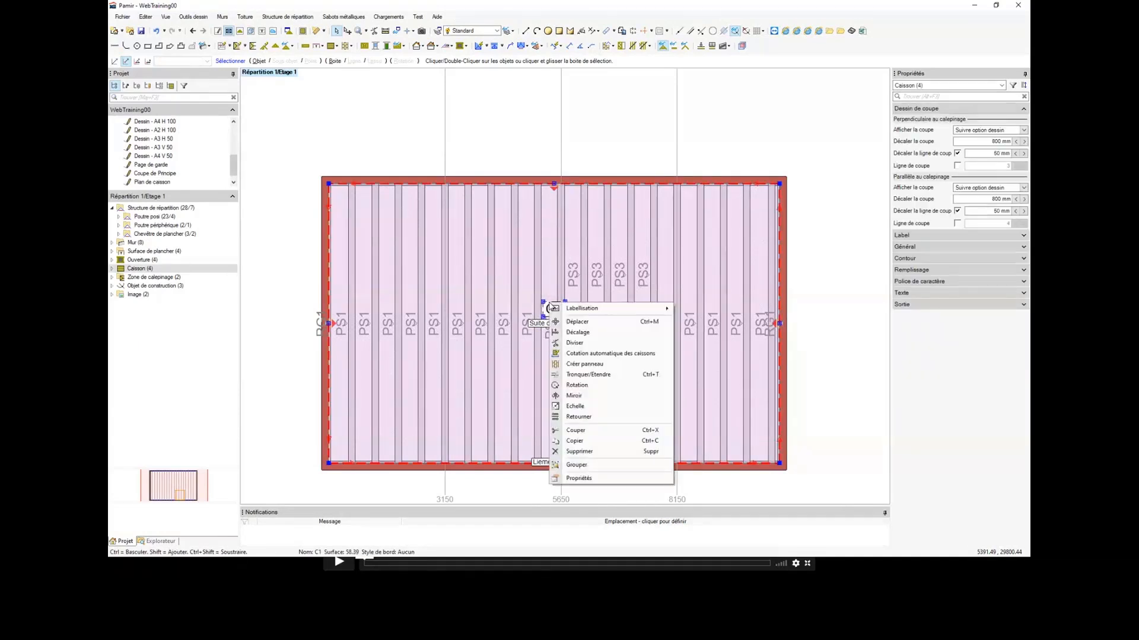
left_click(574, 343)
scroll(448, 240, "up", 2)
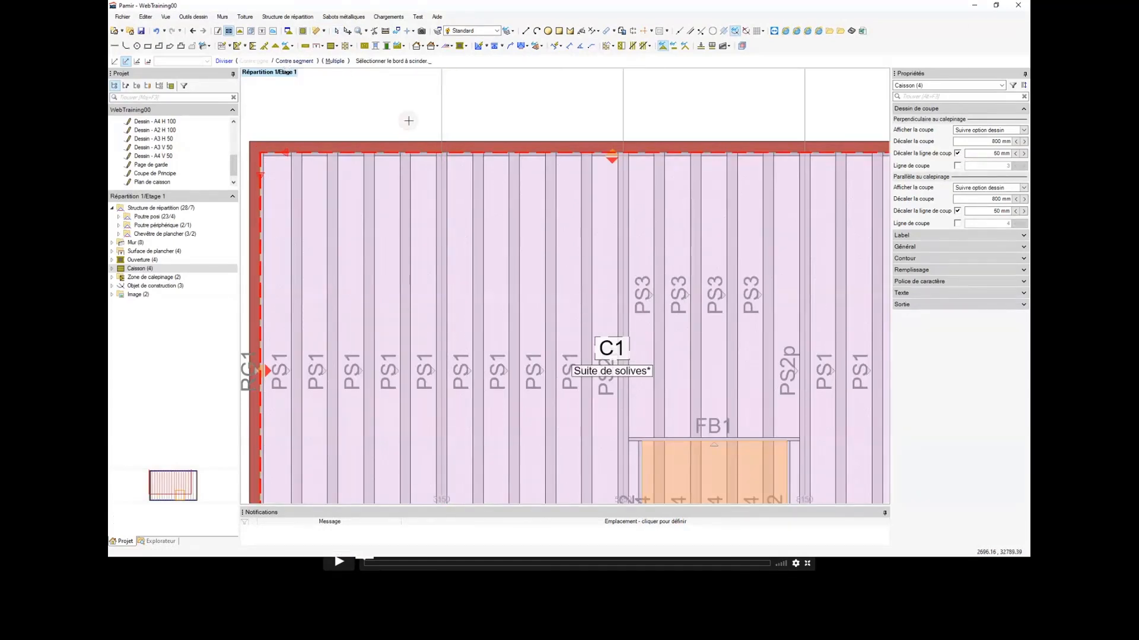
scroll(403, 172, "down", 2)
middle_click_drag(402, 180, 397, 201)
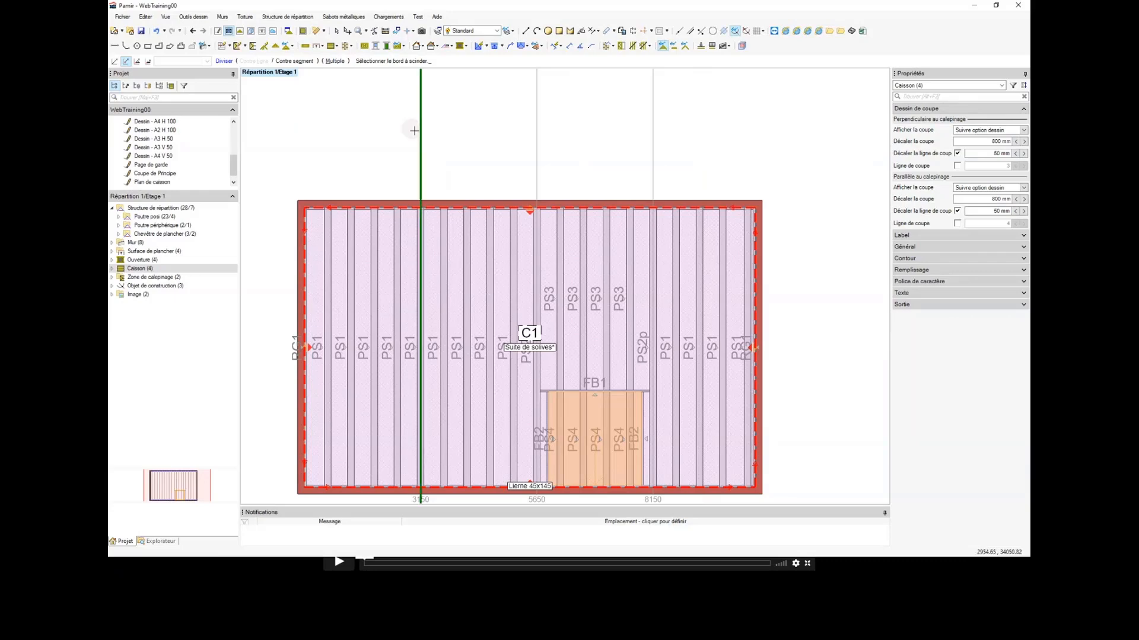
left_click(418, 144)
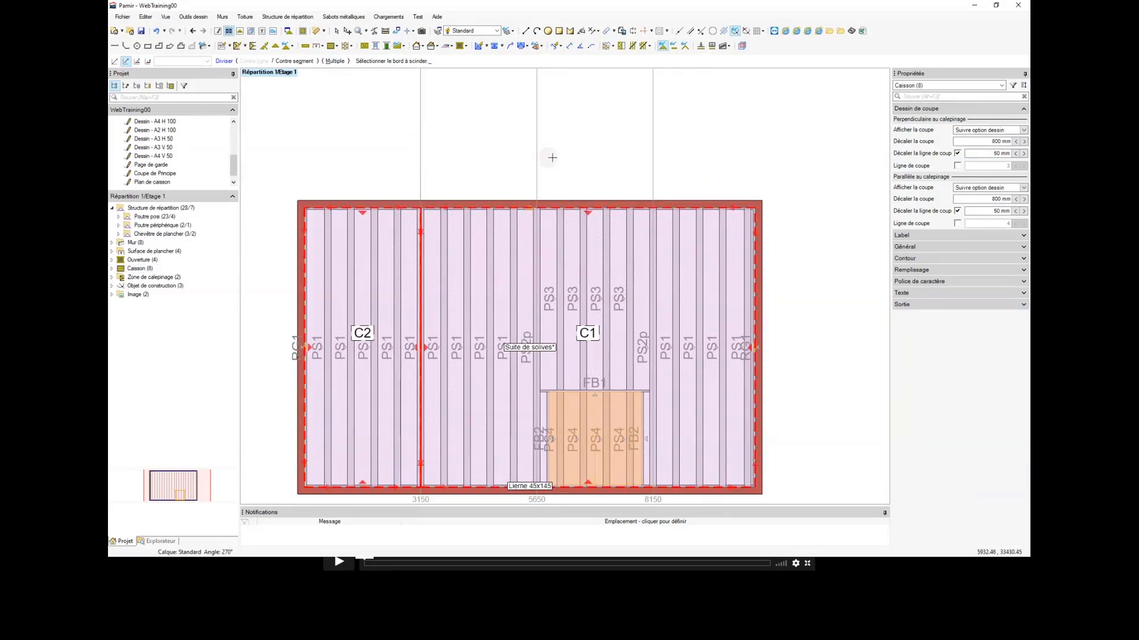
left_click(537, 156)
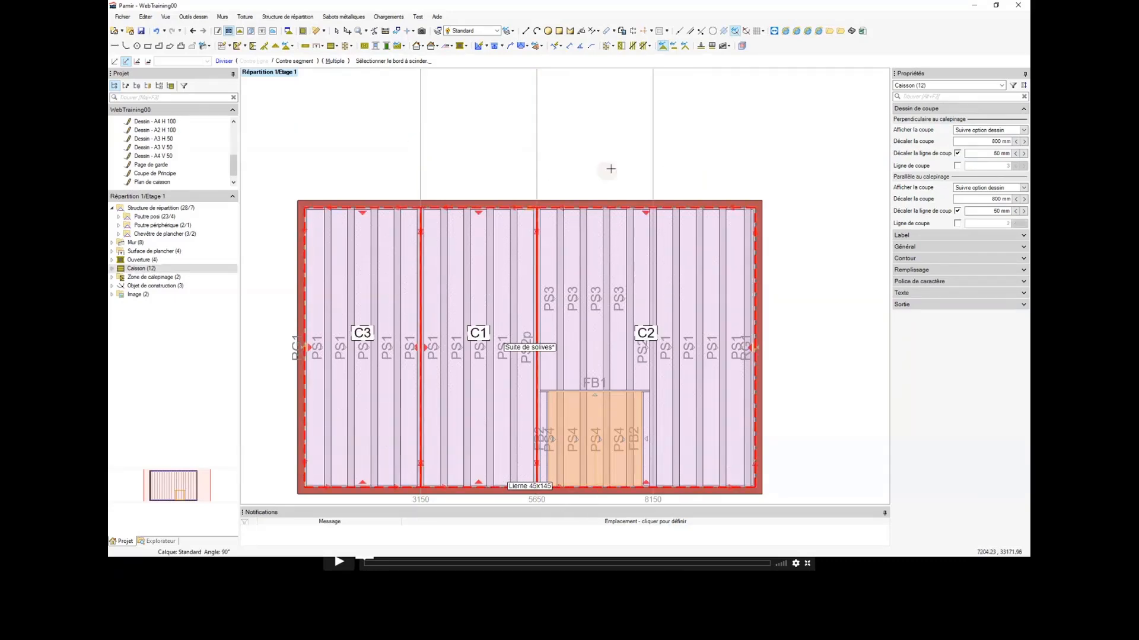
left_click(658, 161)
key("Escape")
scroll(569, 193, "down", 1)
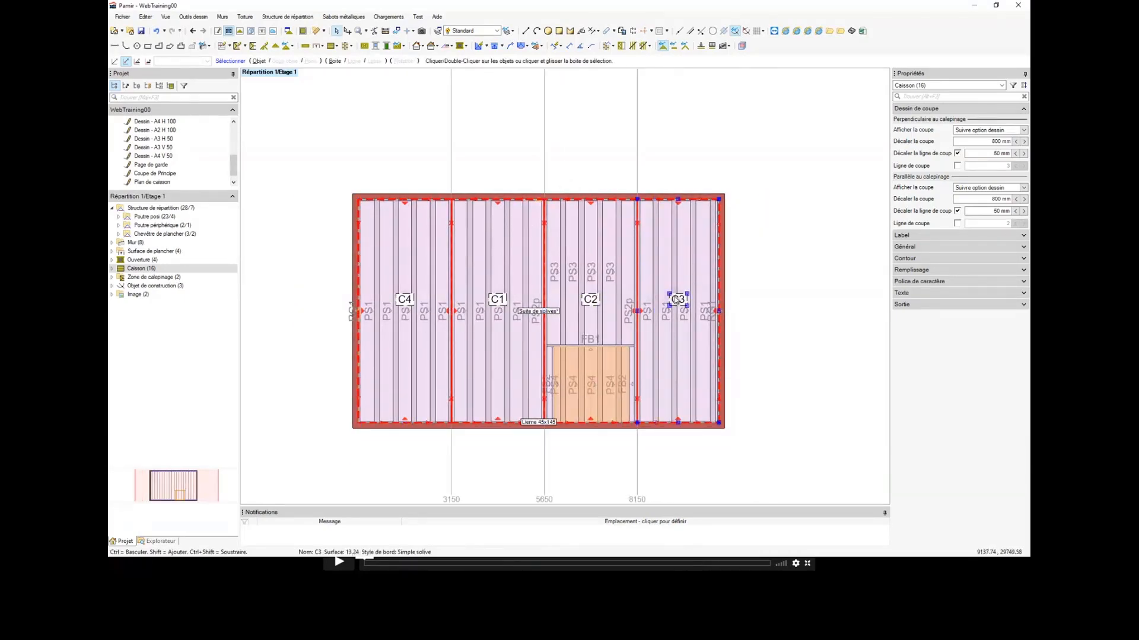
Step: Reorder the labels of the four caissons from left to right, starting with C1 at the leftmost caisson
middle_click_drag(500, 301, 510, 297)
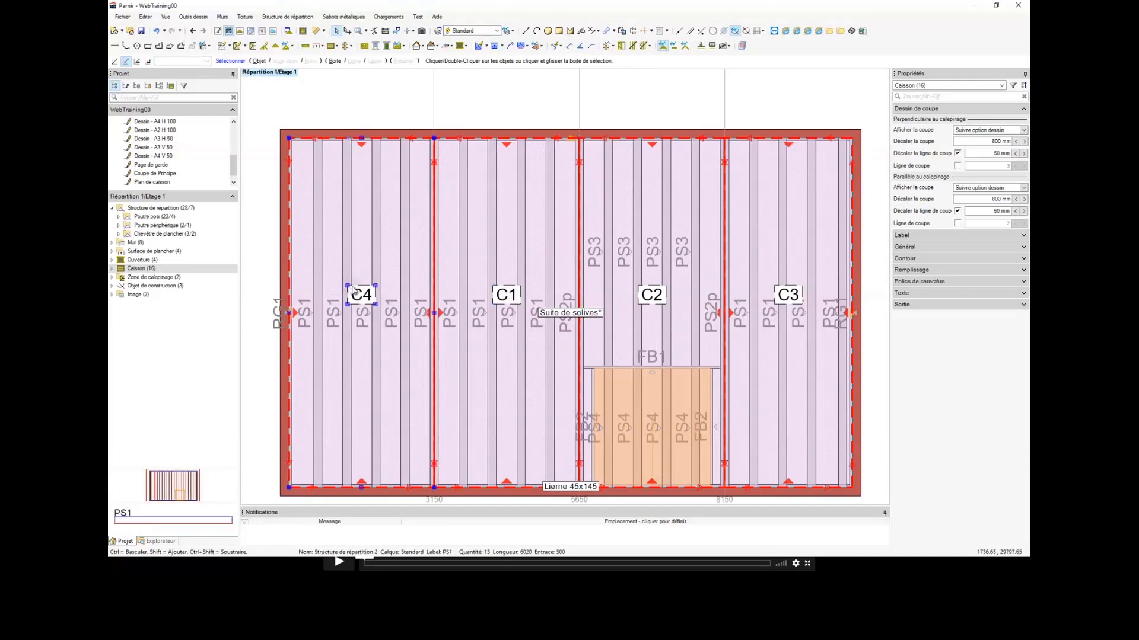
scroll(351, 285, "down", 1)
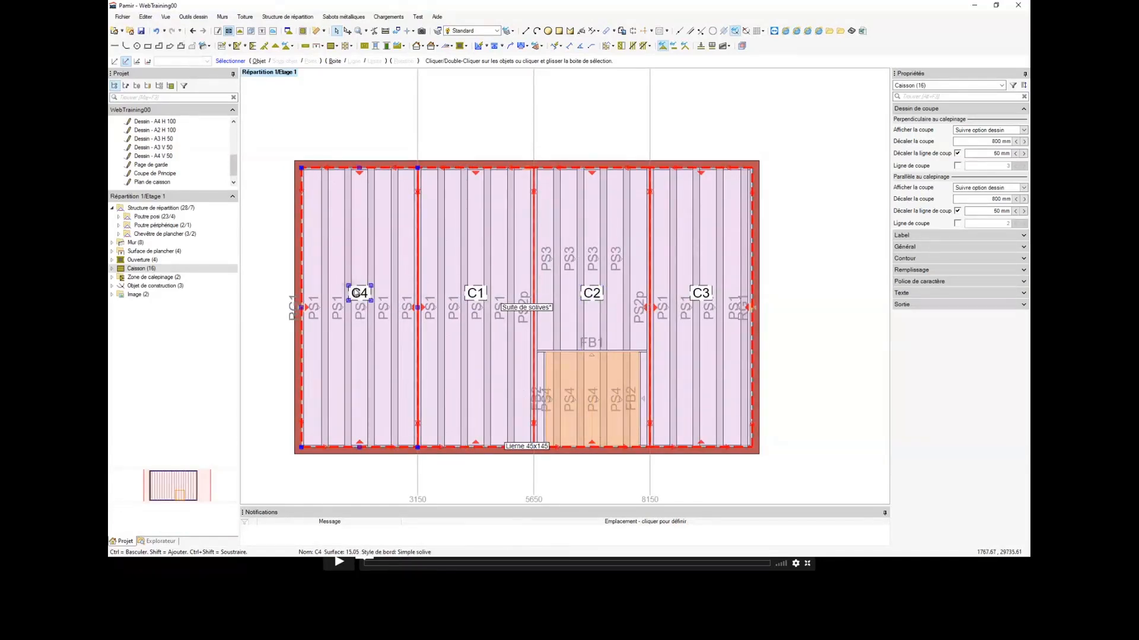
left_click(359, 291)
scroll(358, 291, "up", 2)
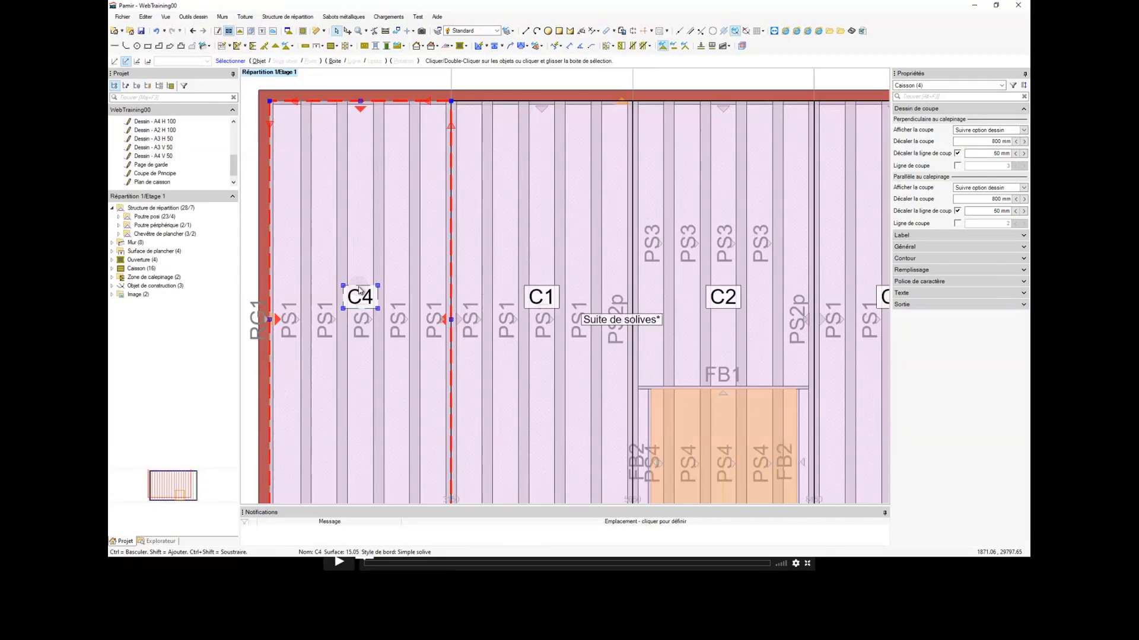
right_click(358, 290)
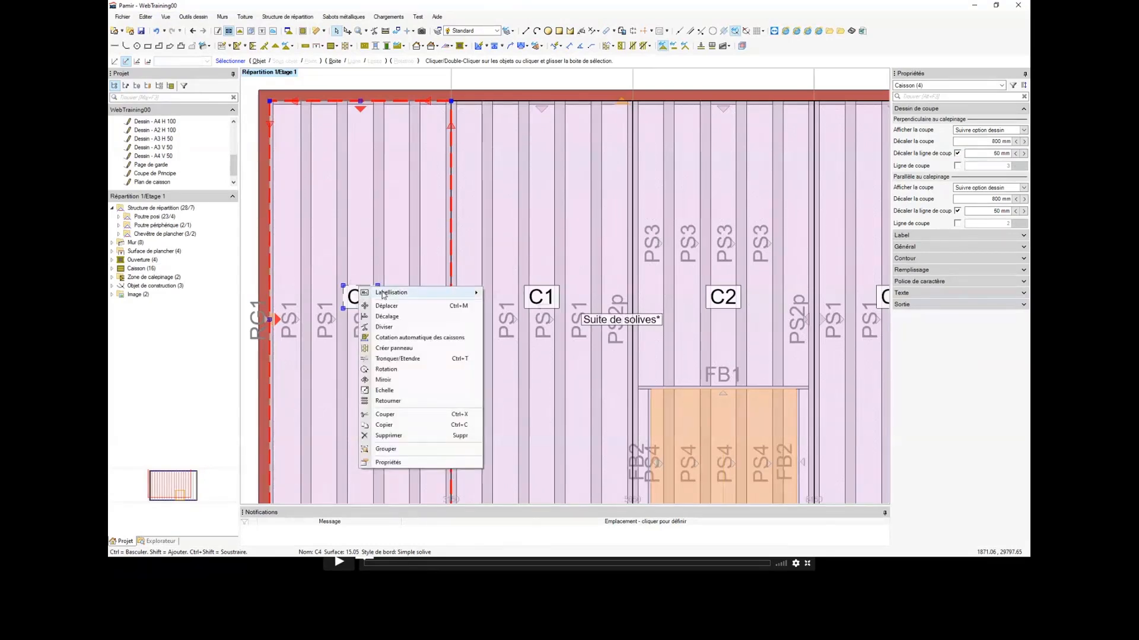
mouse_move(409, 292)
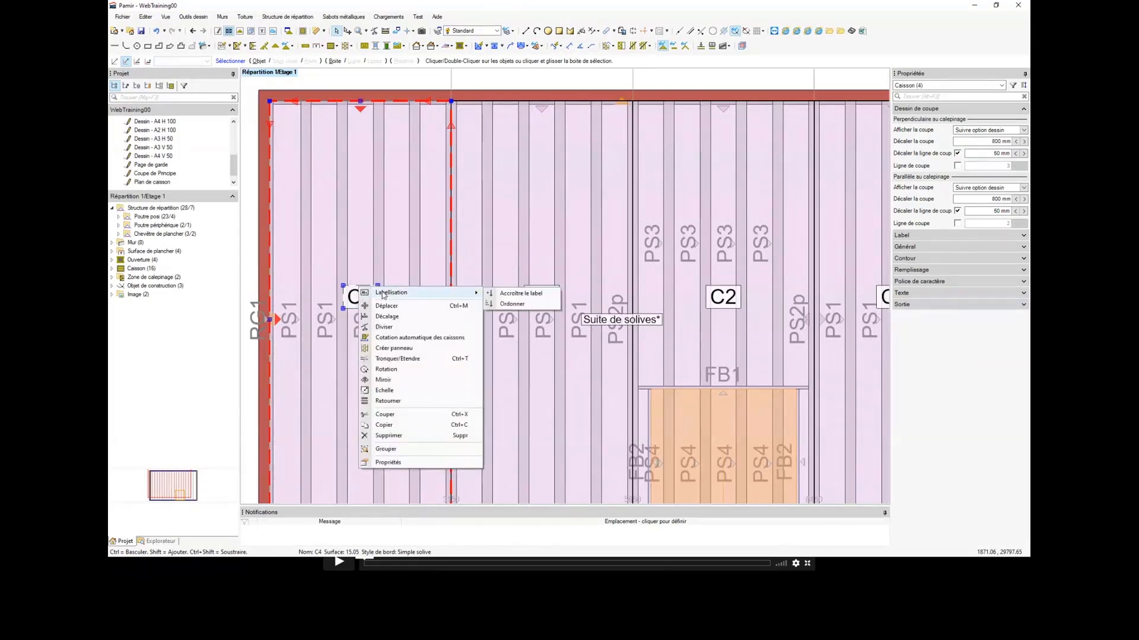
left_click(508, 304)
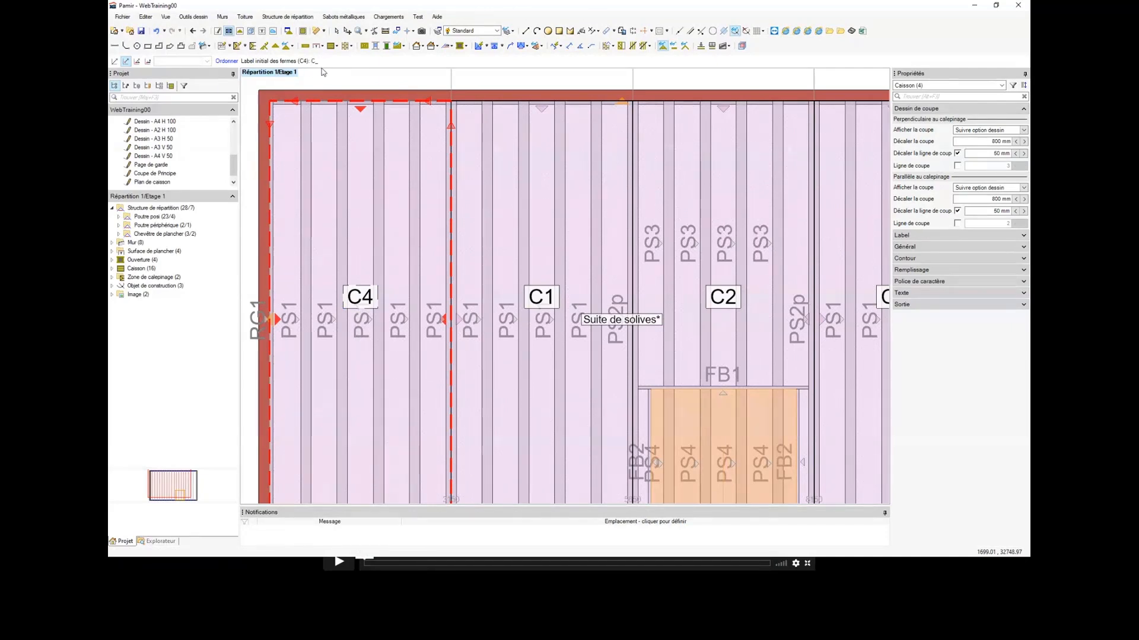
type("C1")
key("Return")
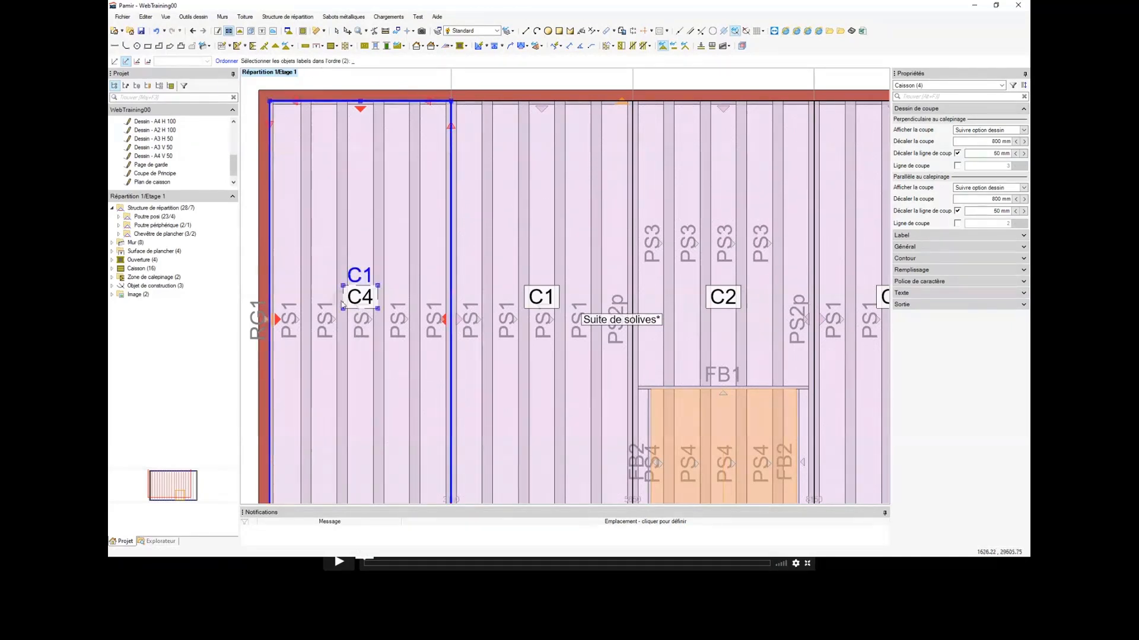
left_click(358, 299)
scroll(376, 300, "down", 2)
left_click(481, 297)
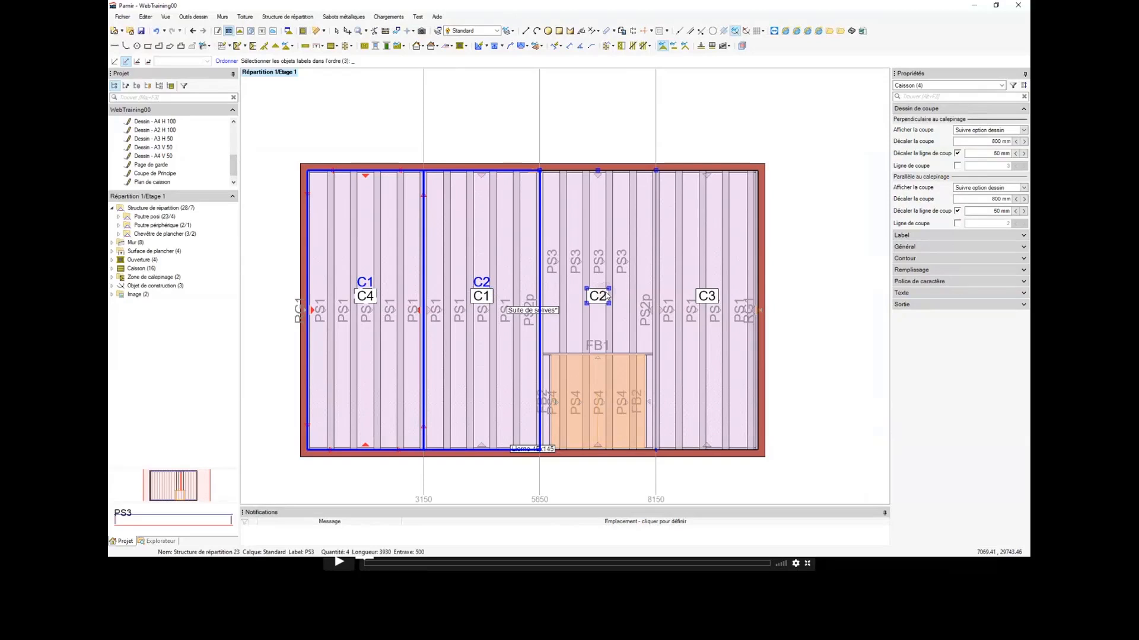
left_click(597, 296)
left_click(708, 295)
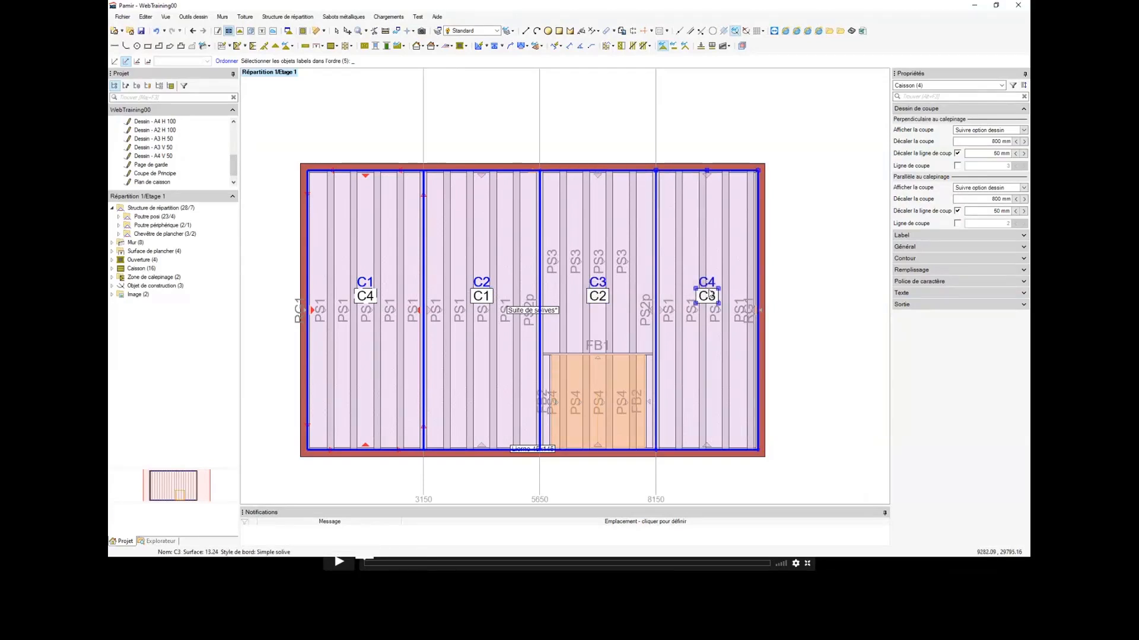
key("Return")
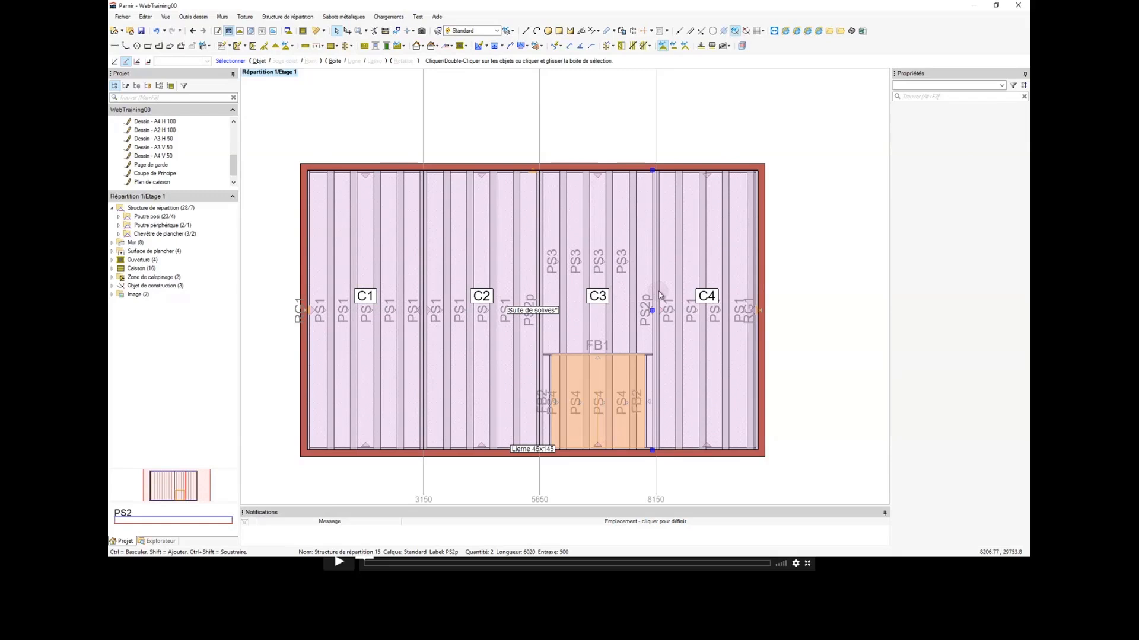
Step: Select caisson C1 and examine its general properties and the joist on its boundary with C2
scroll(405, 297, "up", 1)
left_click(403, 296)
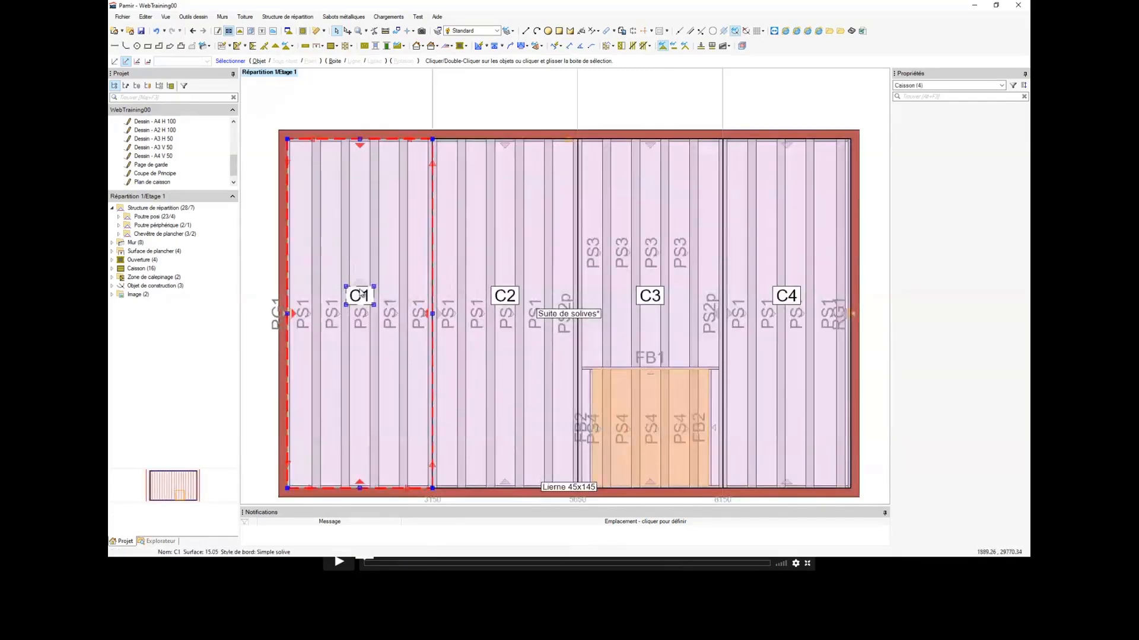
left_click(561, 313)
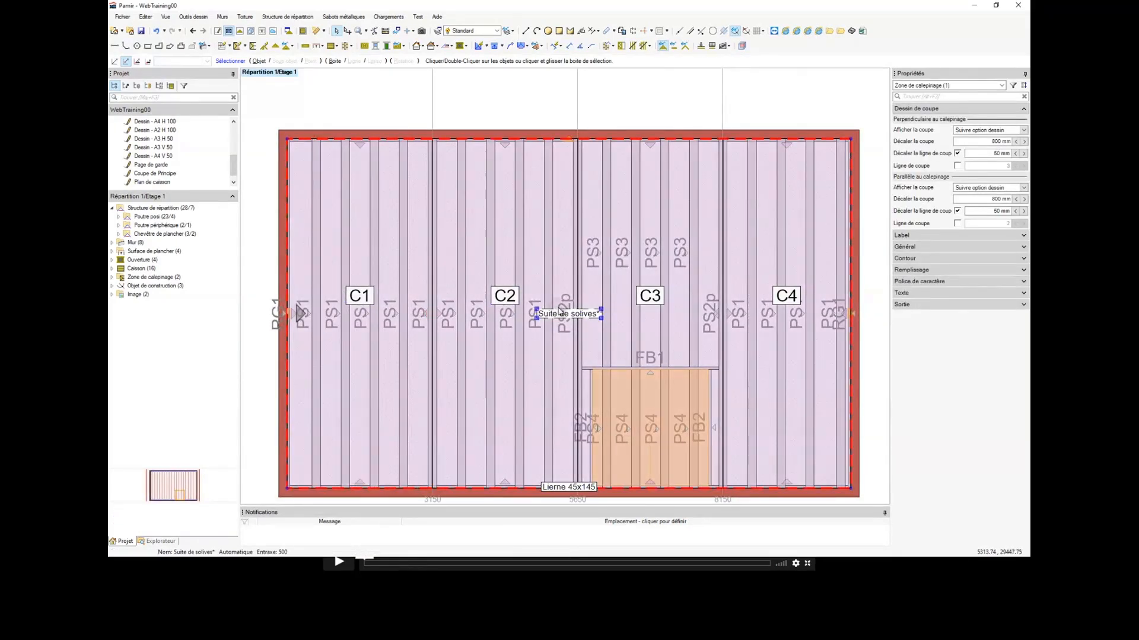
left_click(363, 290)
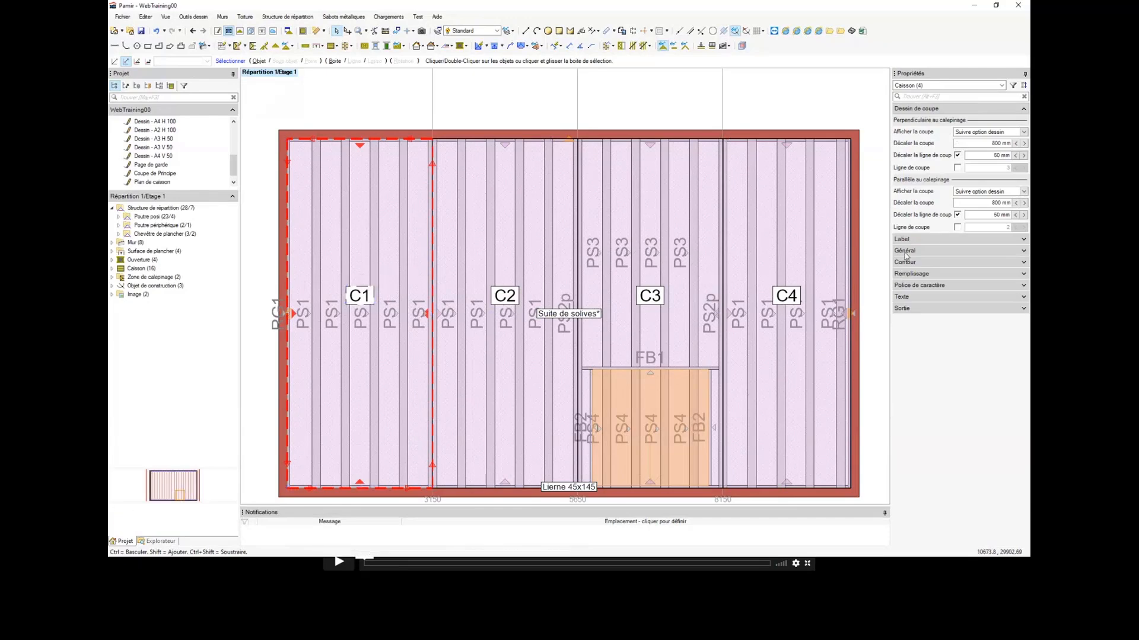
left_click(984, 109)
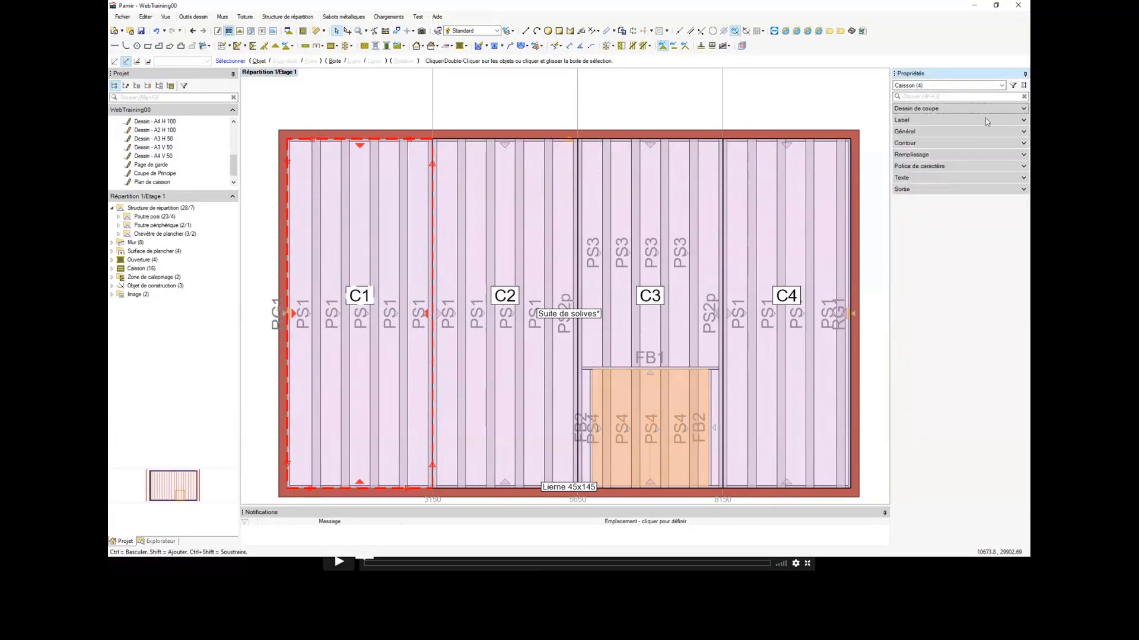
left_click(905, 132)
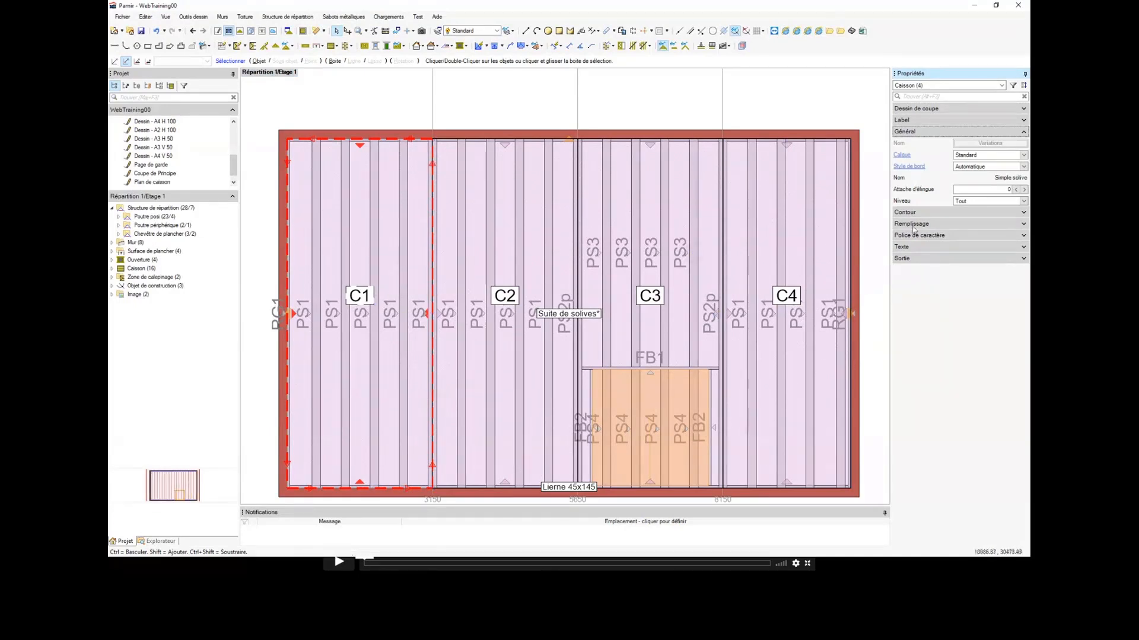
scroll(424, 267, "up", 1)
scroll(424, 267, "up", 1)
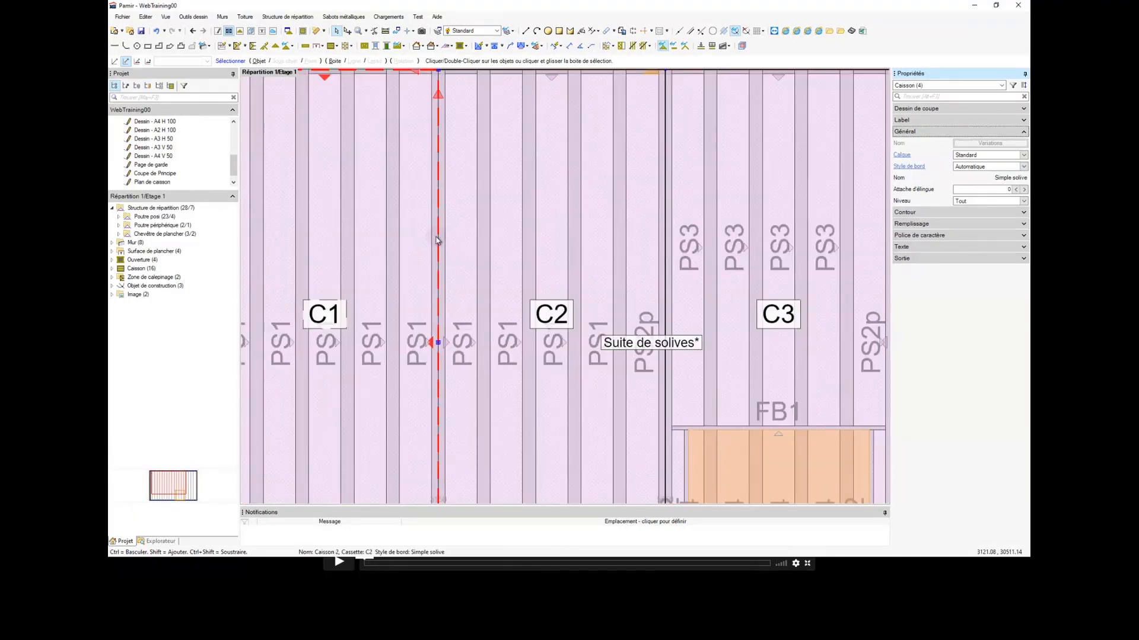
scroll(436, 240, "down", 2)
scroll(436, 240, "up", 2)
scroll(439, 240, "down", 2)
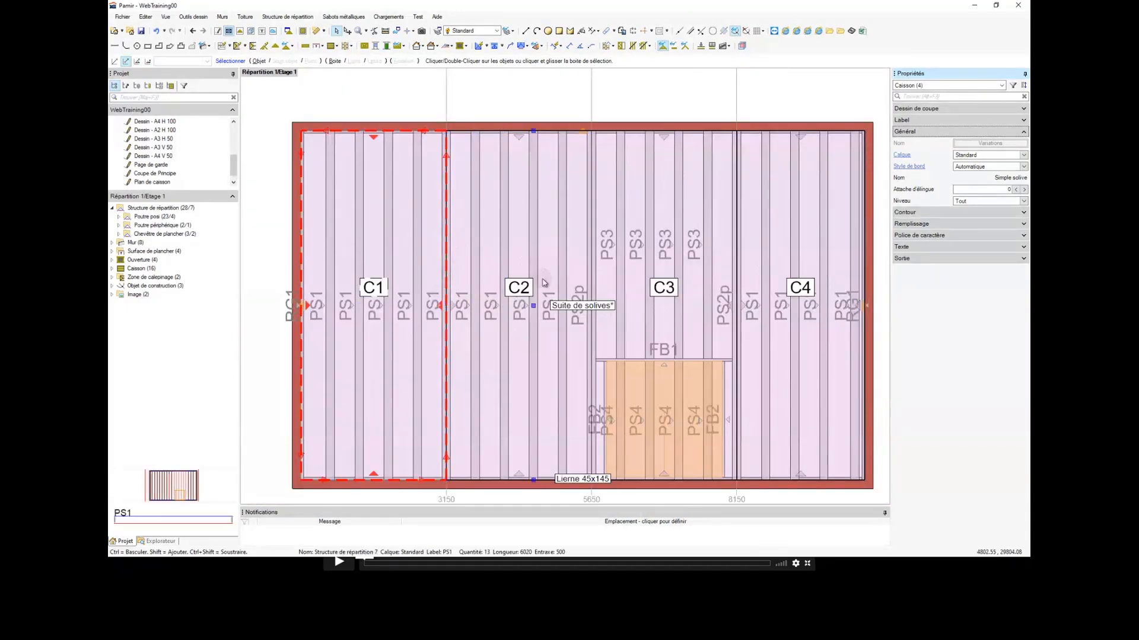
Step: Set the Style de bord of caisson C1 to Solives séparées and inspect the joists along its boundary with C2
left_click(989, 167)
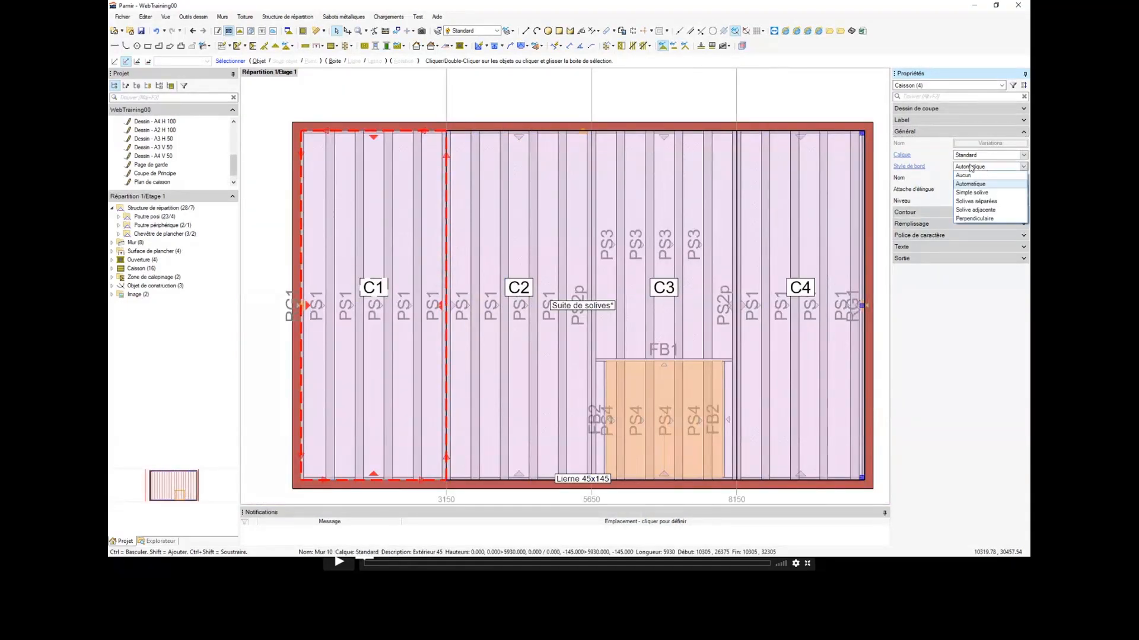
left_click(974, 201)
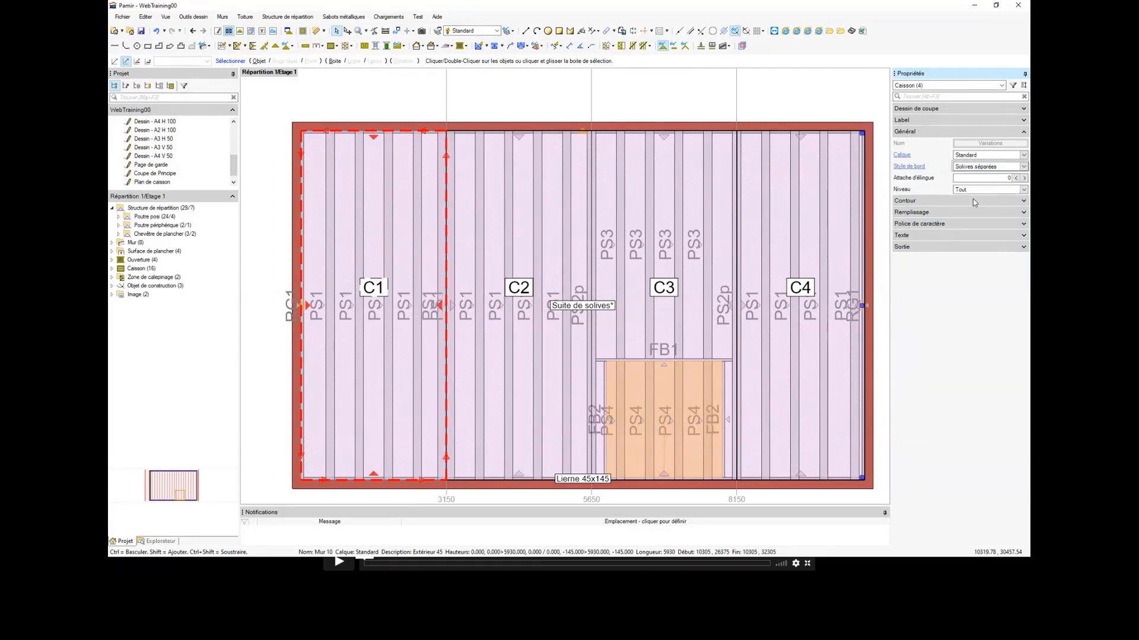
scroll(469, 272, "up", 2)
scroll(460, 273, "down", 3)
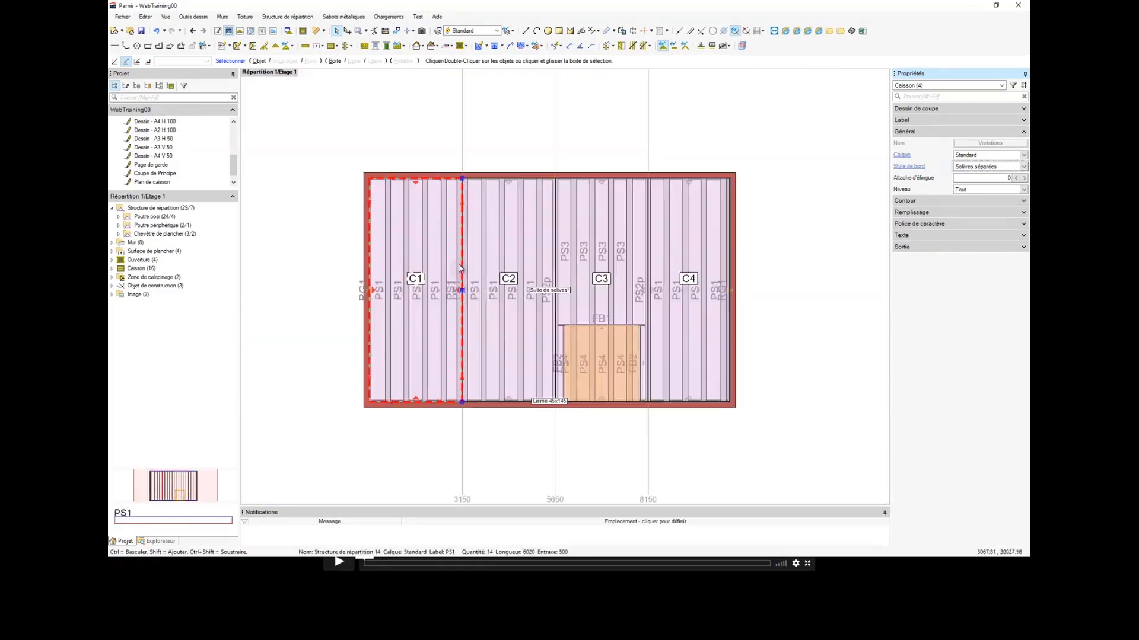
scroll(459, 264, "up", 3)
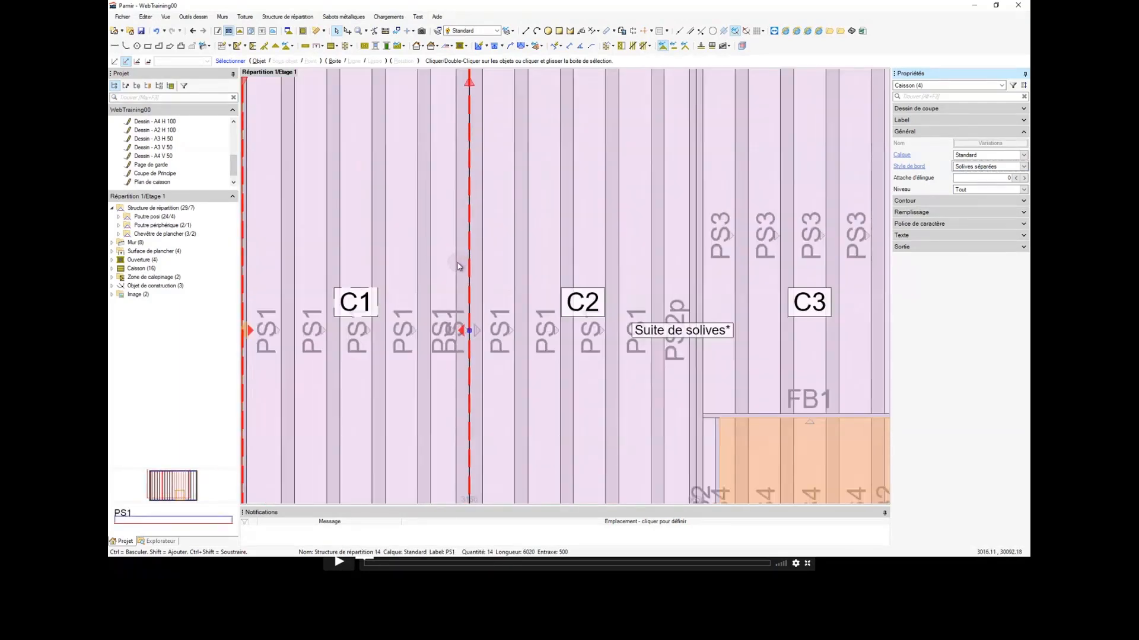
scroll(470, 263, "down", 1)
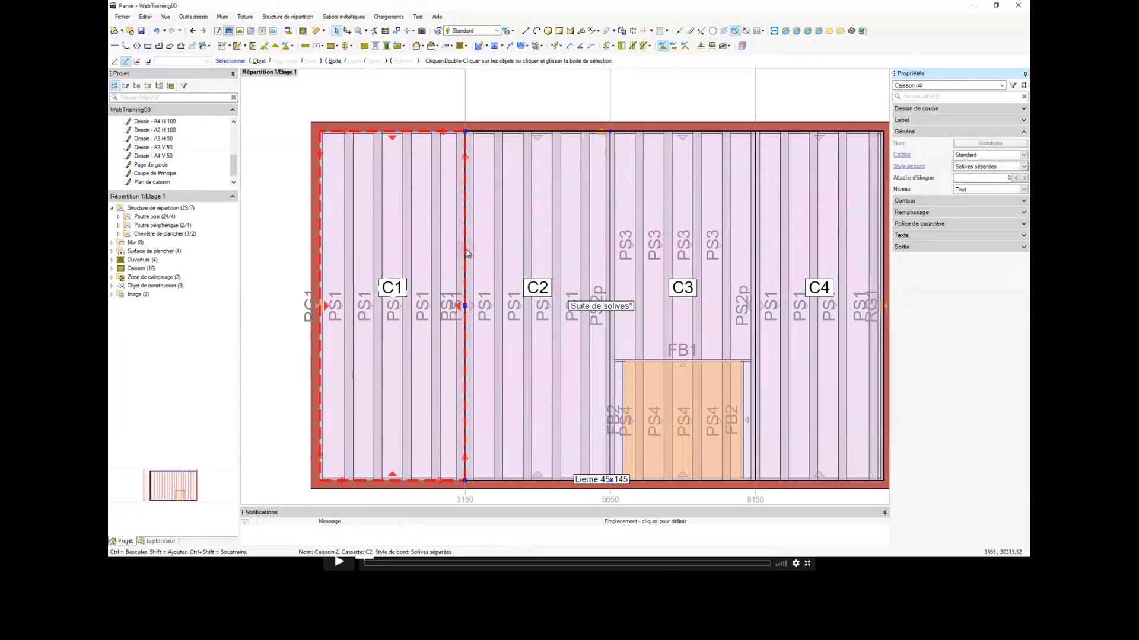
scroll(465, 254, "down", 1)
scroll(465, 254, "up", 1)
scroll(464, 253, "down", 2)
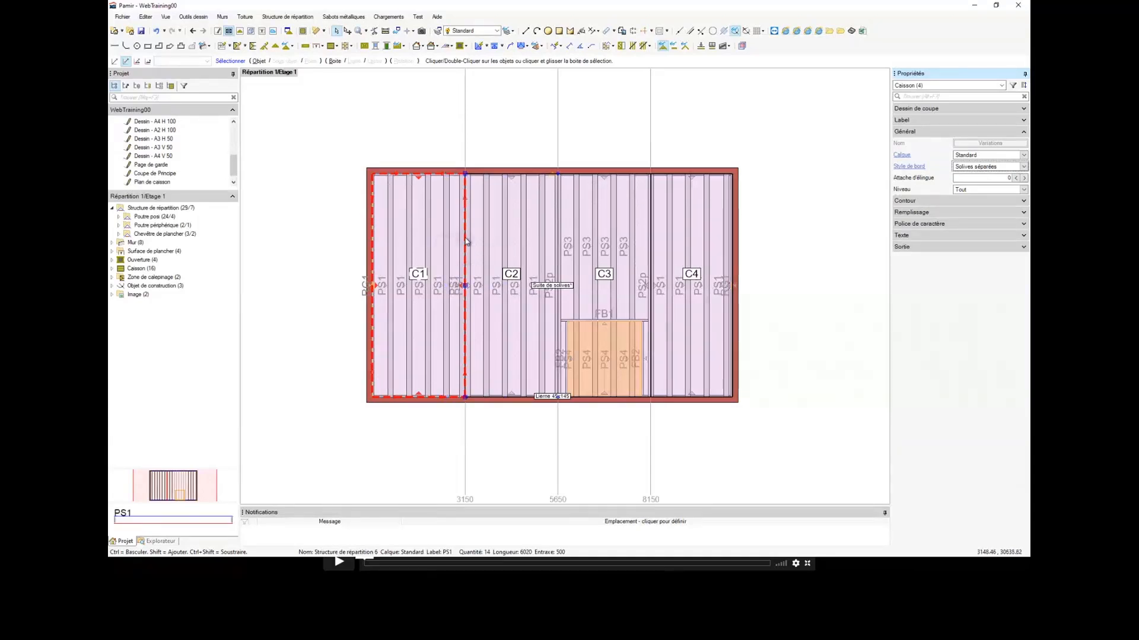
middle_click_drag(470, 239, 467, 239)
mouse_move(471, 143)
middle_mouse_down()
mouse_move(460, 153)
mouse_move(476, 149)
middle_mouse_up()
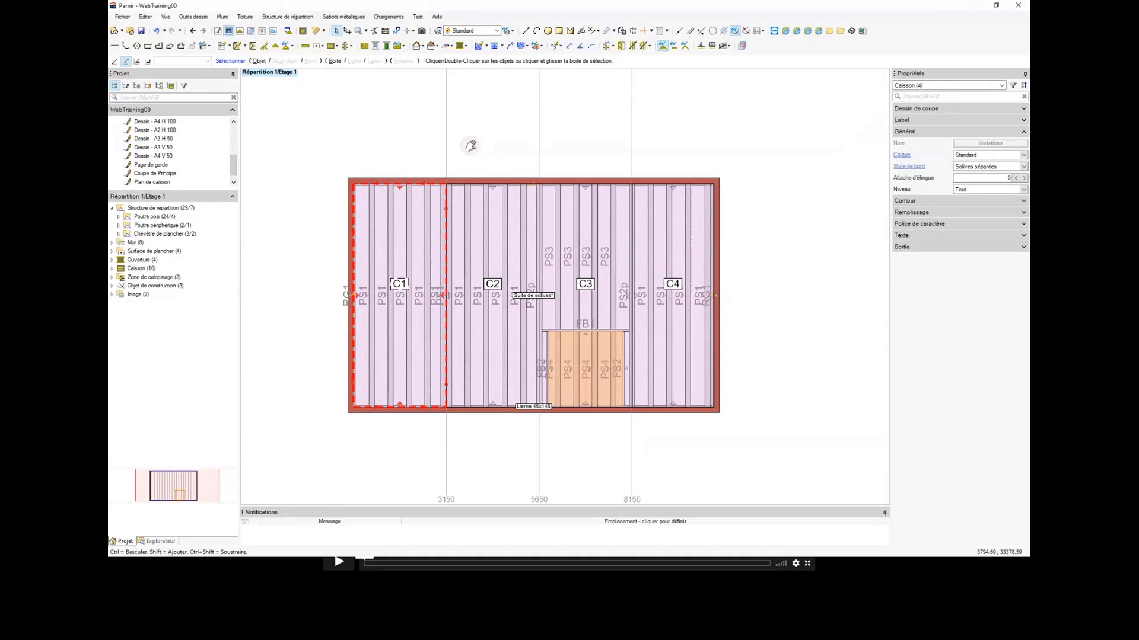
Step: Set the Style de bord of caisson C1 to Simple solive
left_click(972, 172)
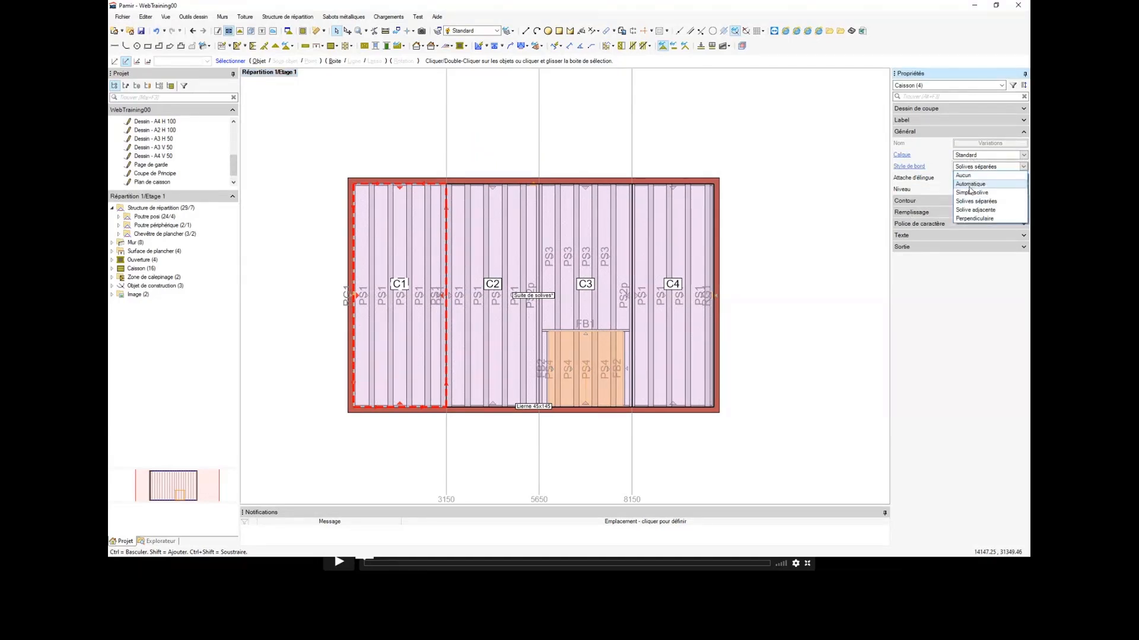
left_click(971, 192)
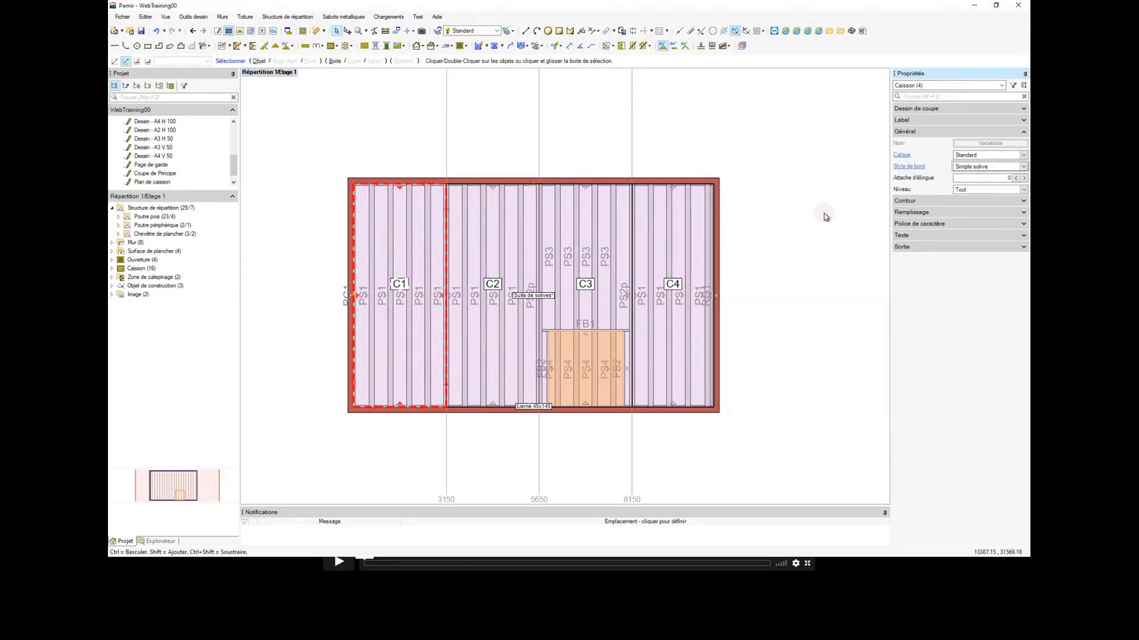
scroll(508, 290, "up", 2)
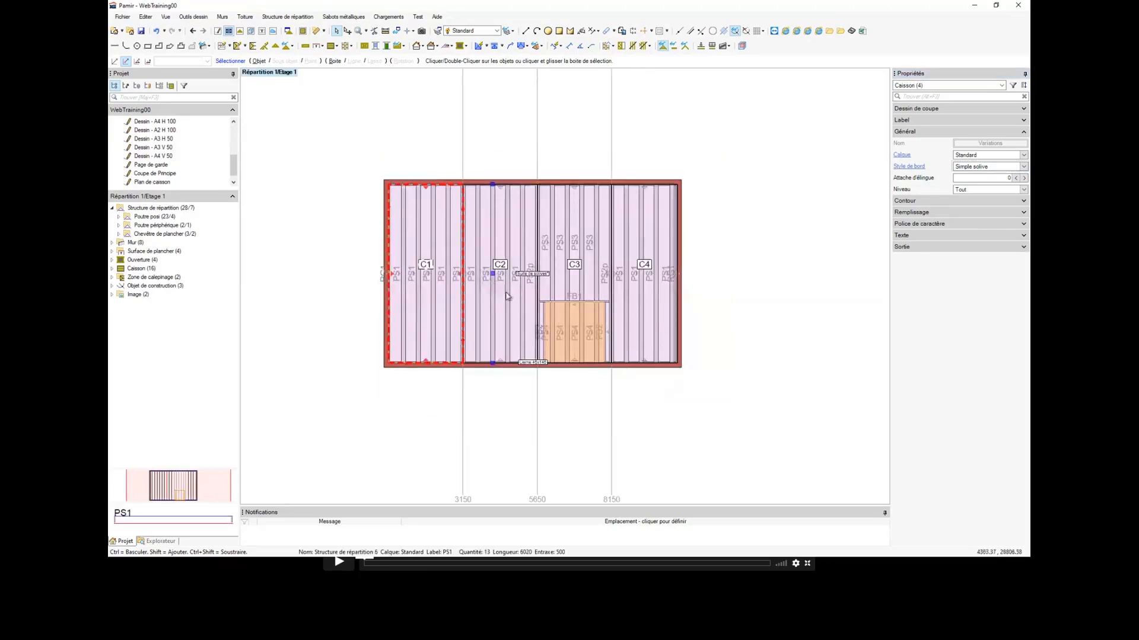
left_click(507, 281)
Step: Select all the Poutre posi joists of the floor and set their Détail d'extrémité Posi solution to Appui haut
scroll(475, 270, "down", 2)
scroll(492, 271, "up", 2)
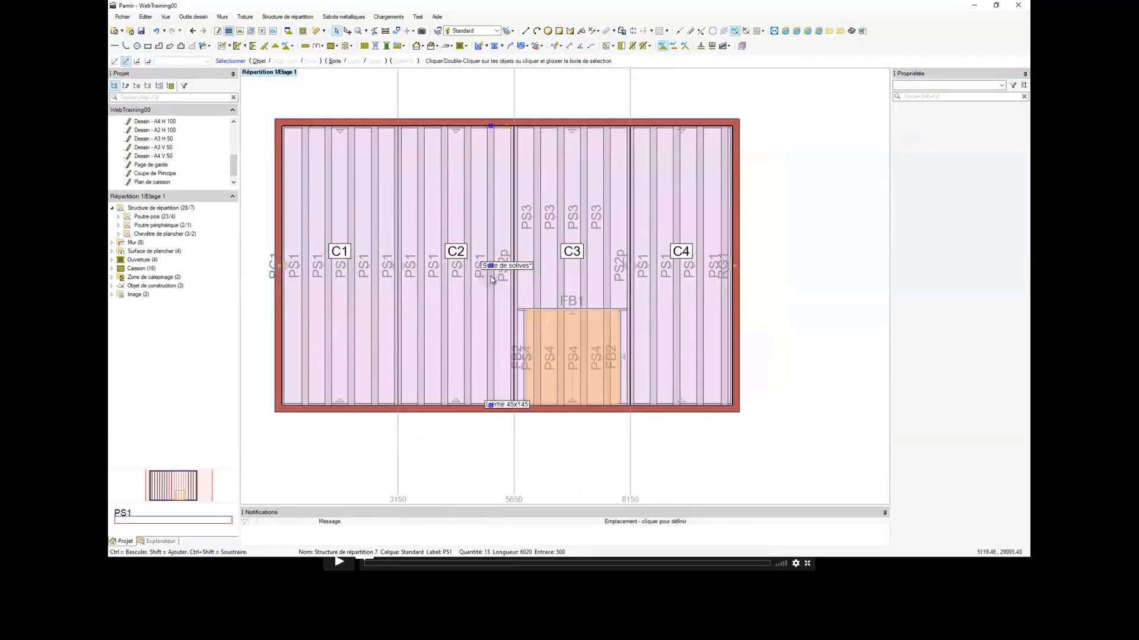
left_click(292, 264)
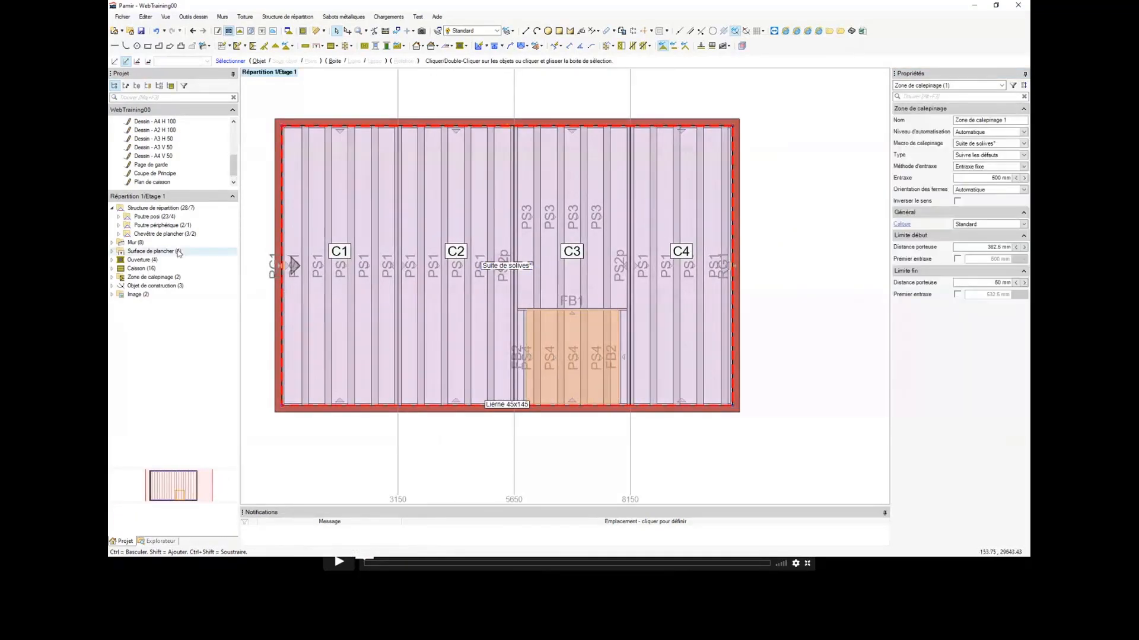
left_click(170, 218)
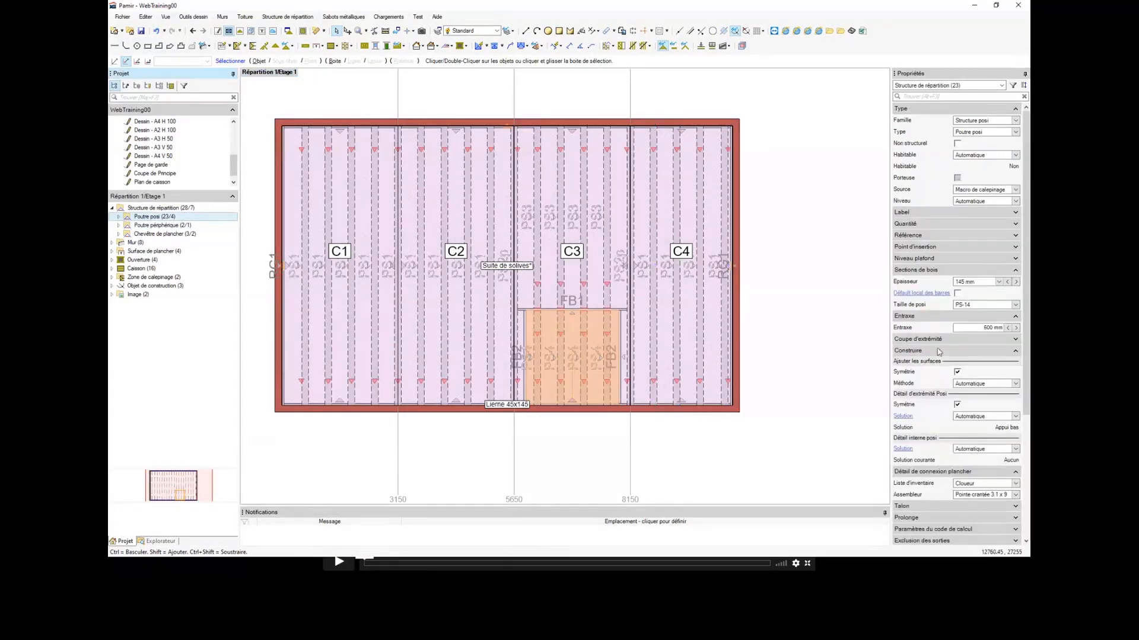
scroll(935, 351, "down", 1)
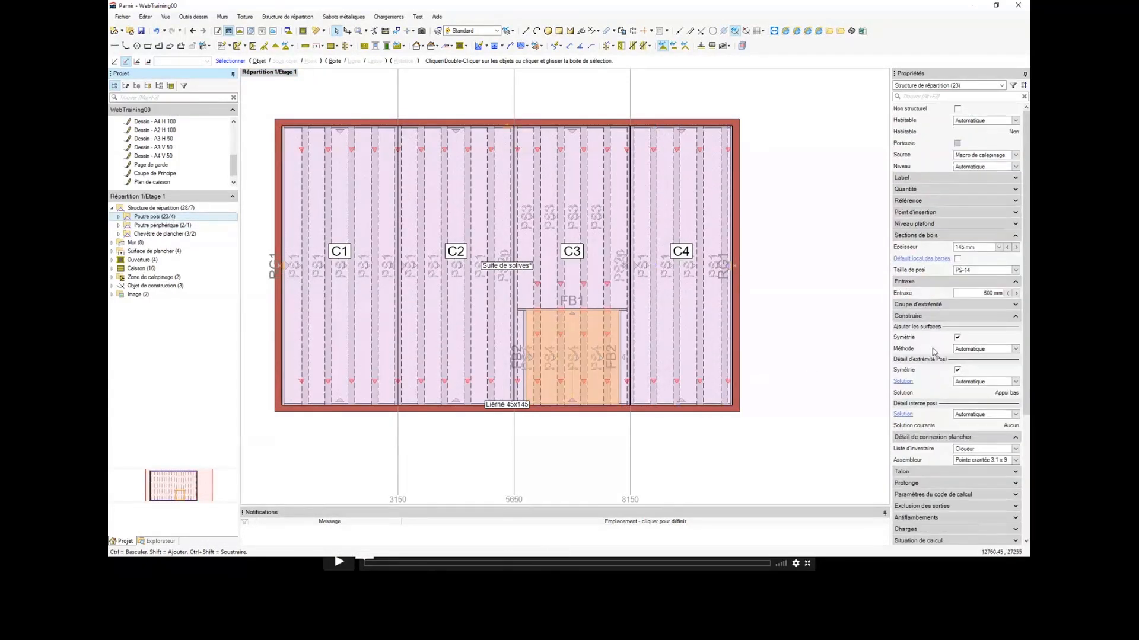
left_click(985, 383)
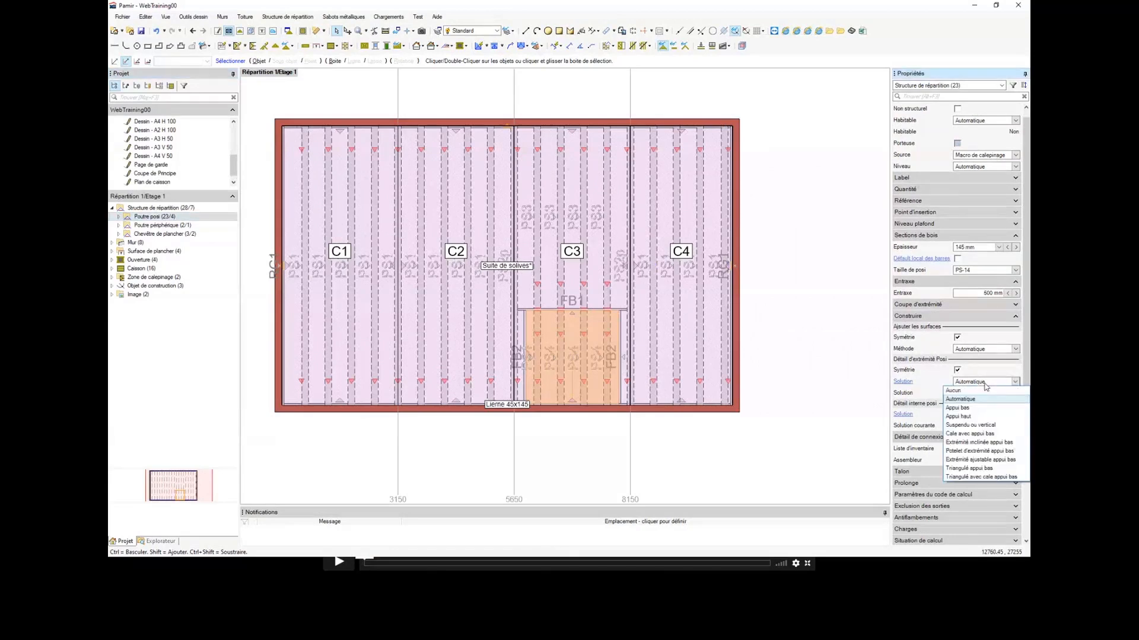
left_click(973, 418)
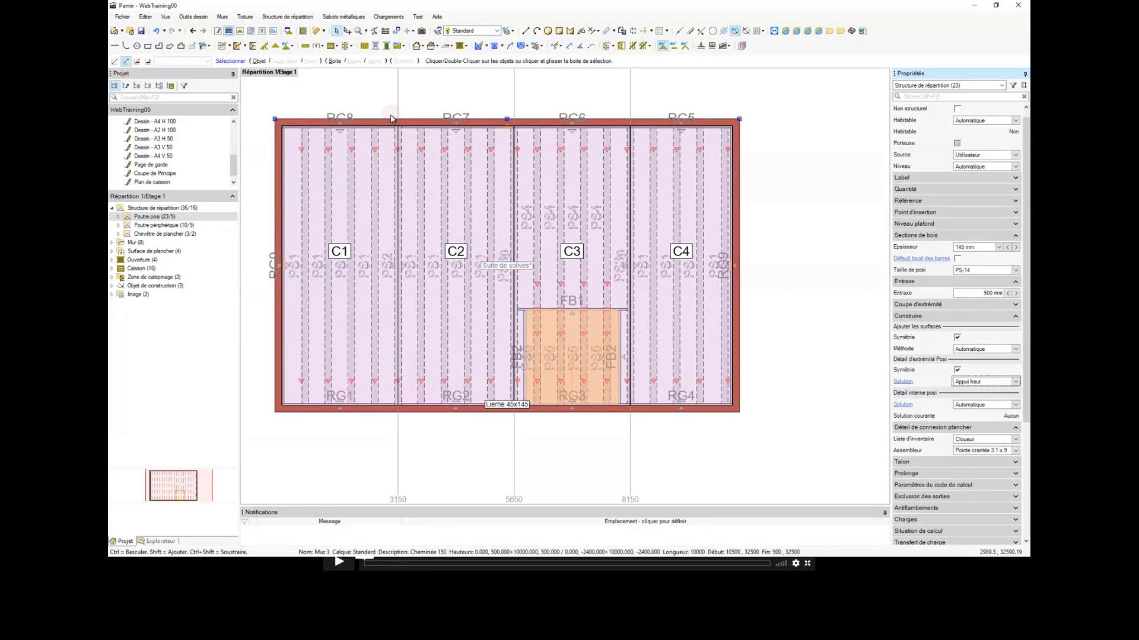
Step: Delete the four short joists inside the floor opening of caisson C3
middle_click_drag(519, 267, 501, 261)
key("Escape")
middle_click_drag(561, 320, 530, 311)
scroll(531, 310, "up", 2)
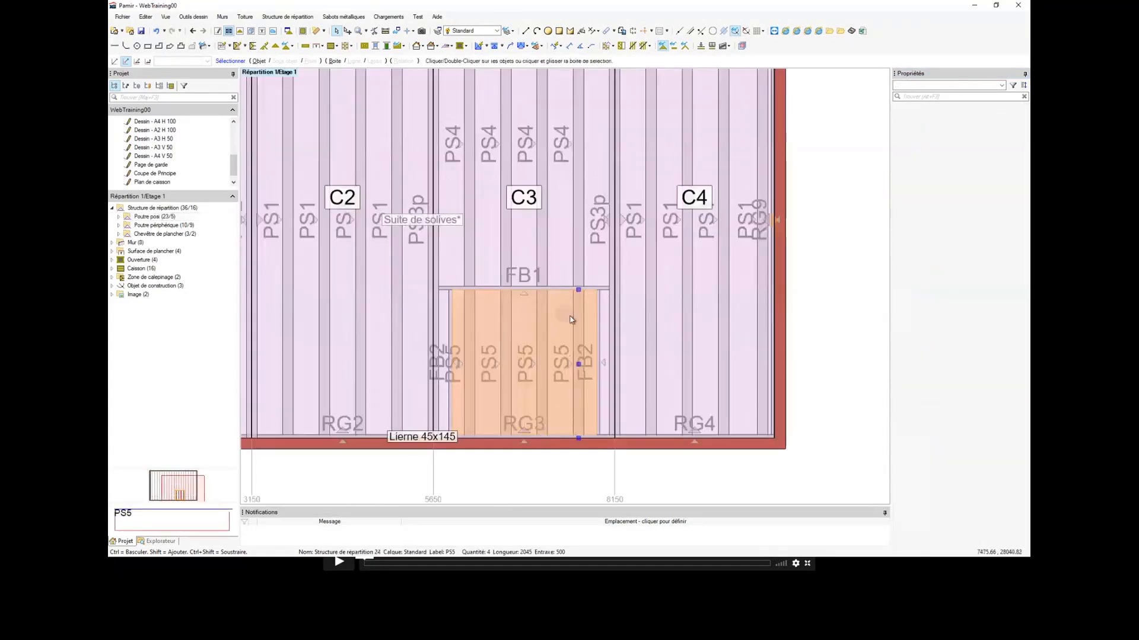
scroll(577, 325, "up", 1)
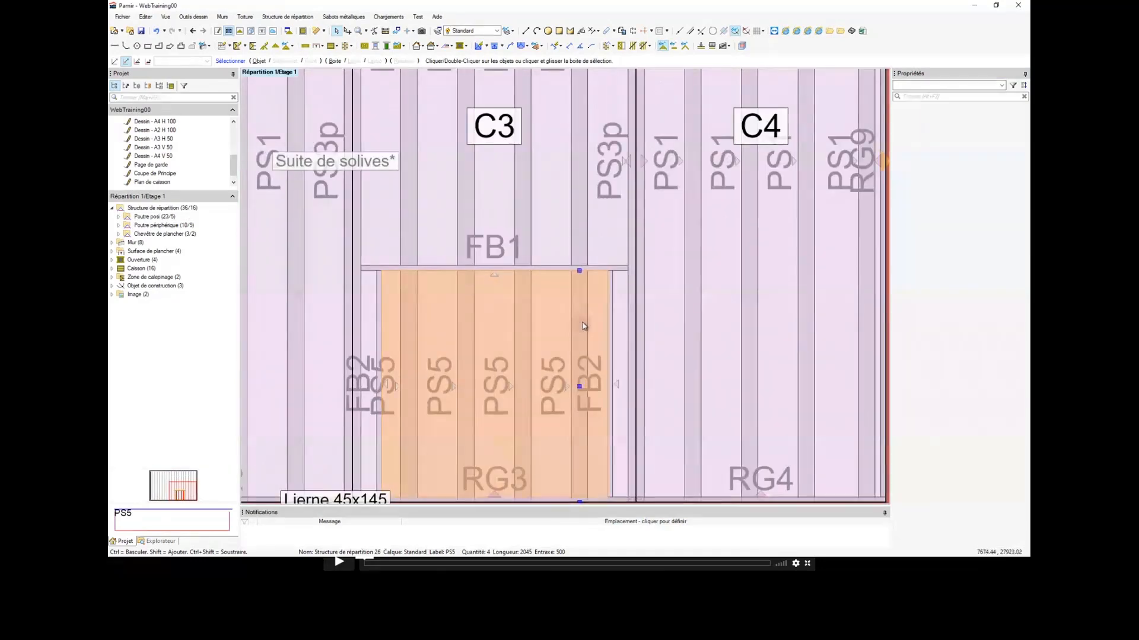
left_click(410, 318)
scroll(408, 317, "down", 1)
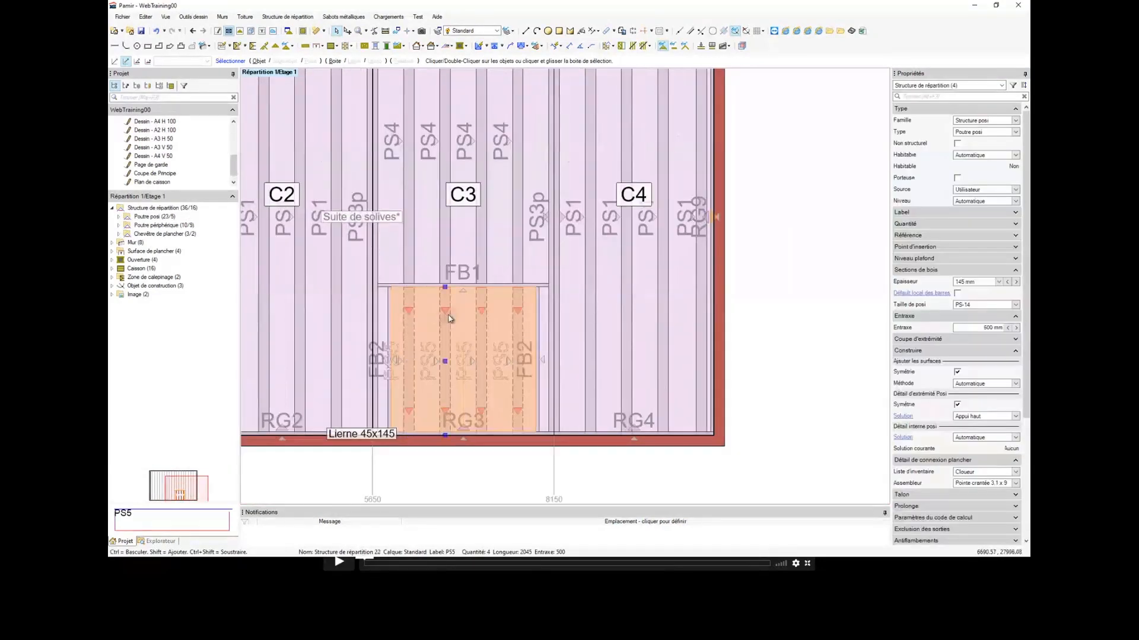
scroll(487, 320, "up", 1)
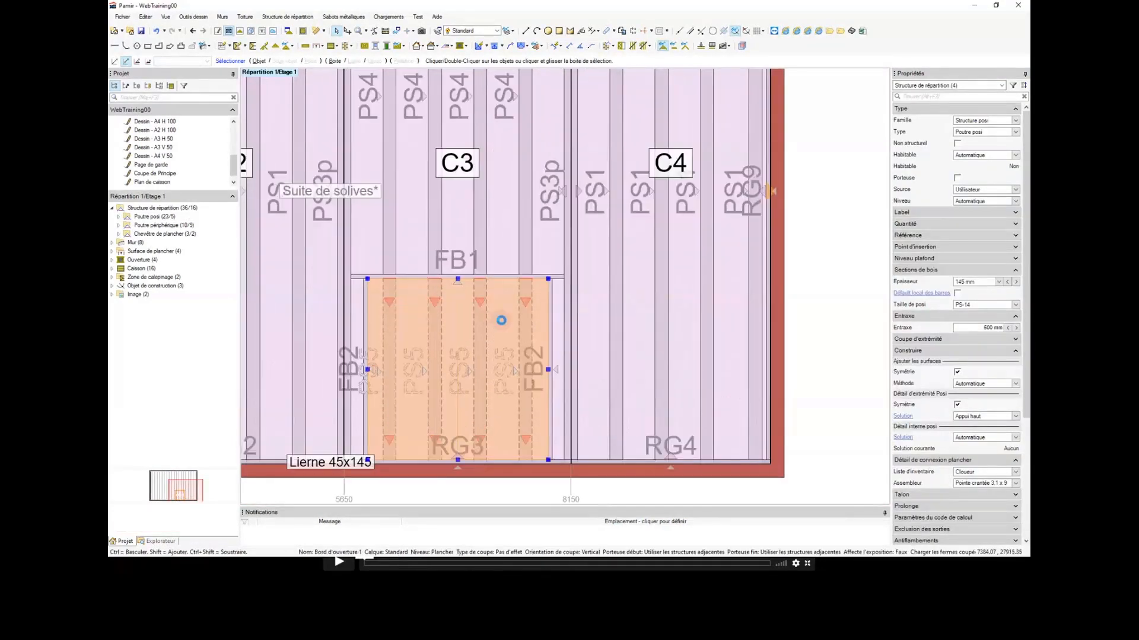
key("Delete")
Step: Delete the two FB2 trimmers along the left and right edges of the floor opening
left_click(552, 323)
key("Delete")
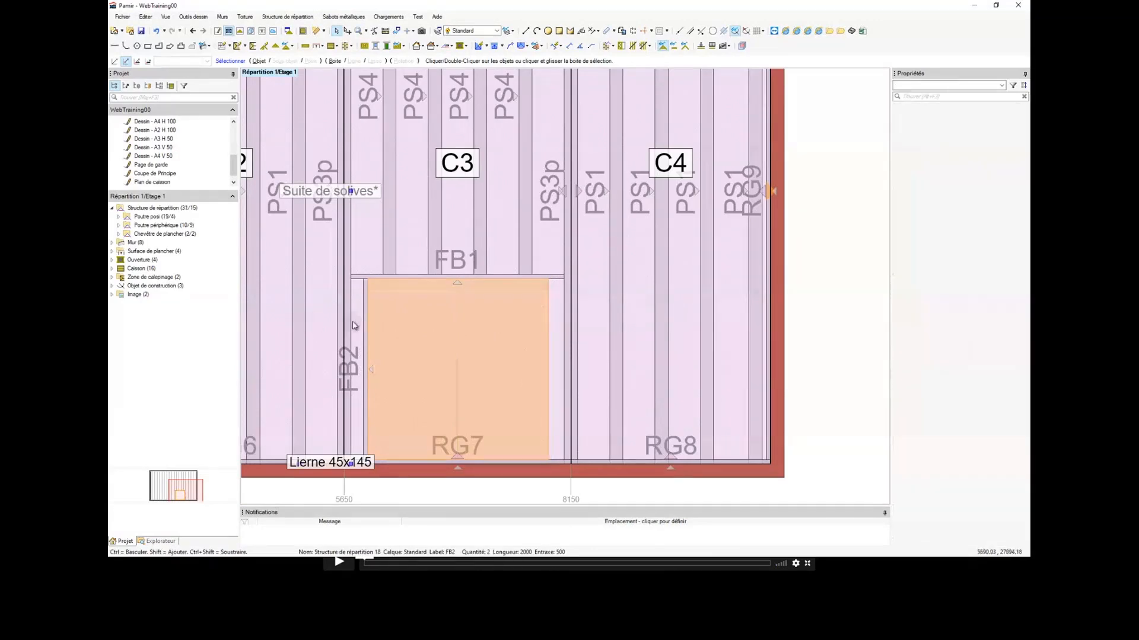
left_click(361, 321)
key("Delete")
Step: Double the full-length posi joists flanking the opening, at the C2/C3 and C3/C4 boundaries
scroll(407, 316, "down", 1)
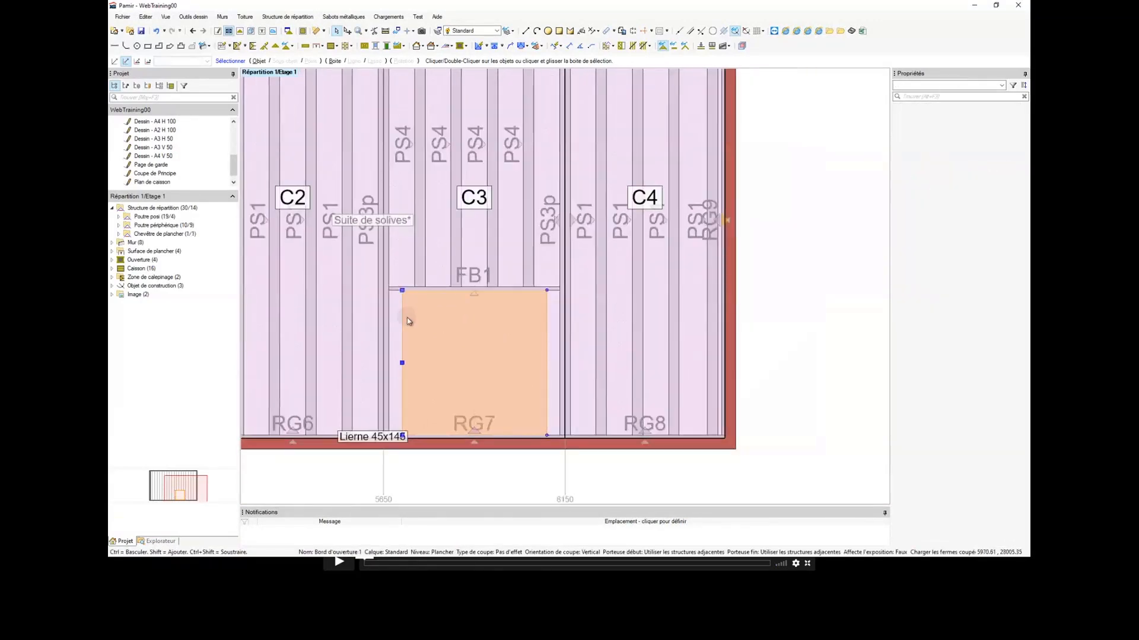
scroll(390, 319, "up", 1)
scroll(367, 308, "down", 1)
left_click(371, 309)
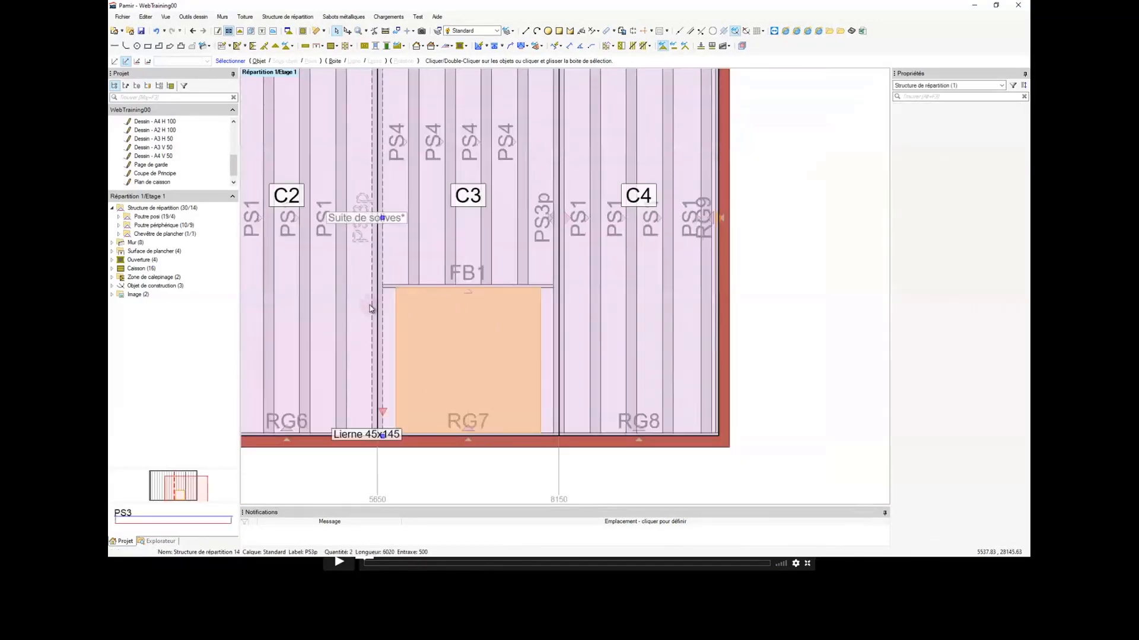
key("ctrl+d")
left_click(557, 319)
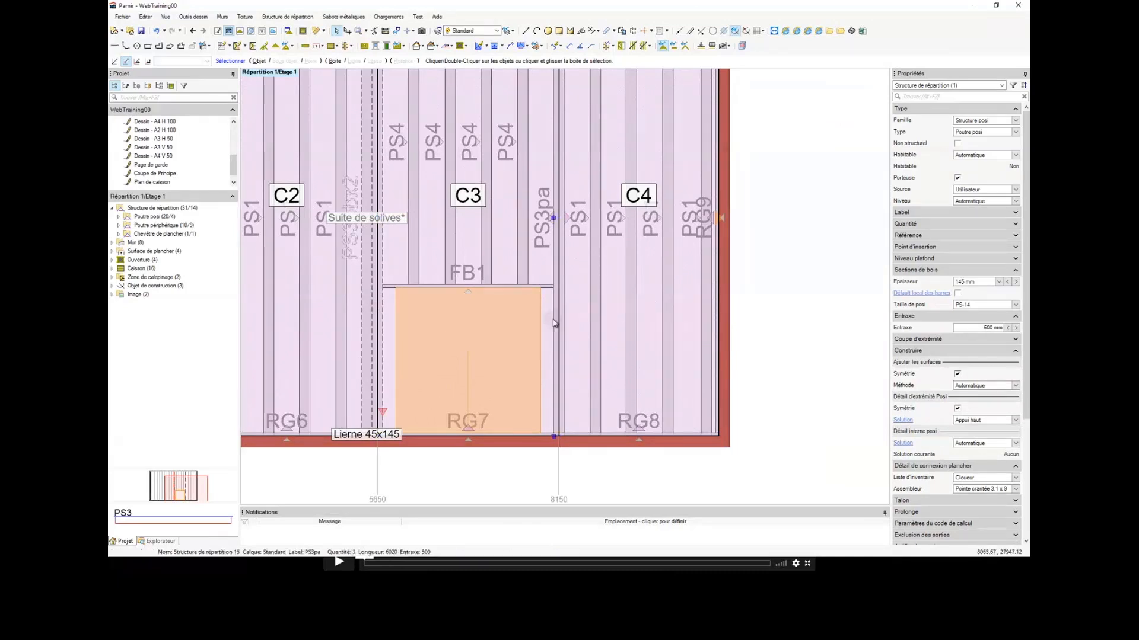
key("ctrl+d")
Step: Cycle the insertion position of the doubled joist at the C3/C4 boundary until it is centred on its insertion line
left_click(366, 292)
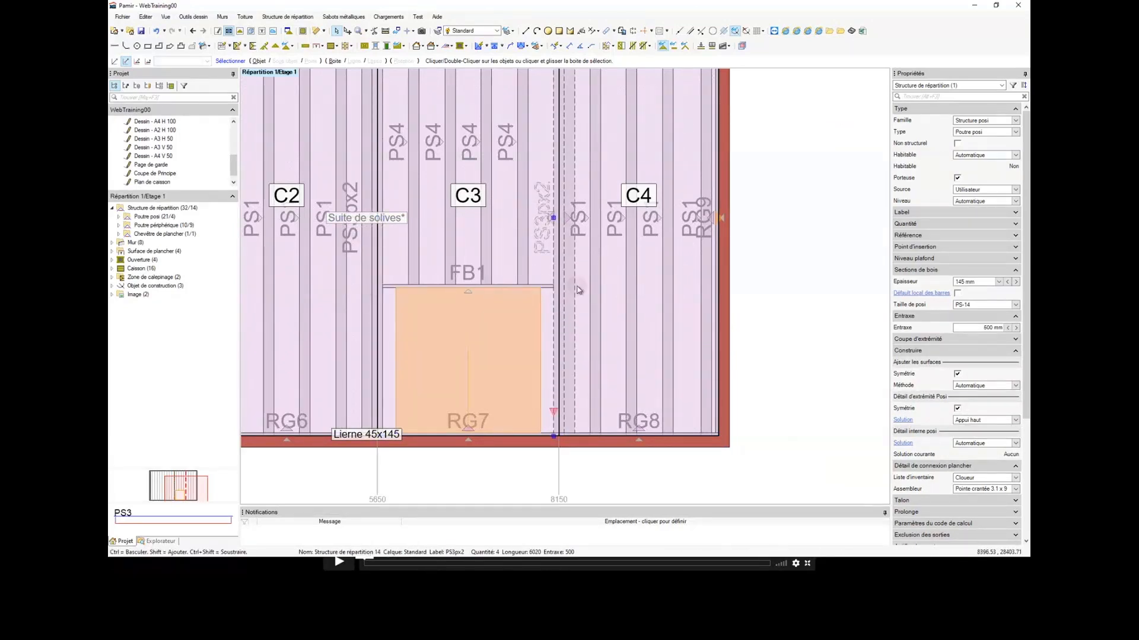
key("space")
key("space")
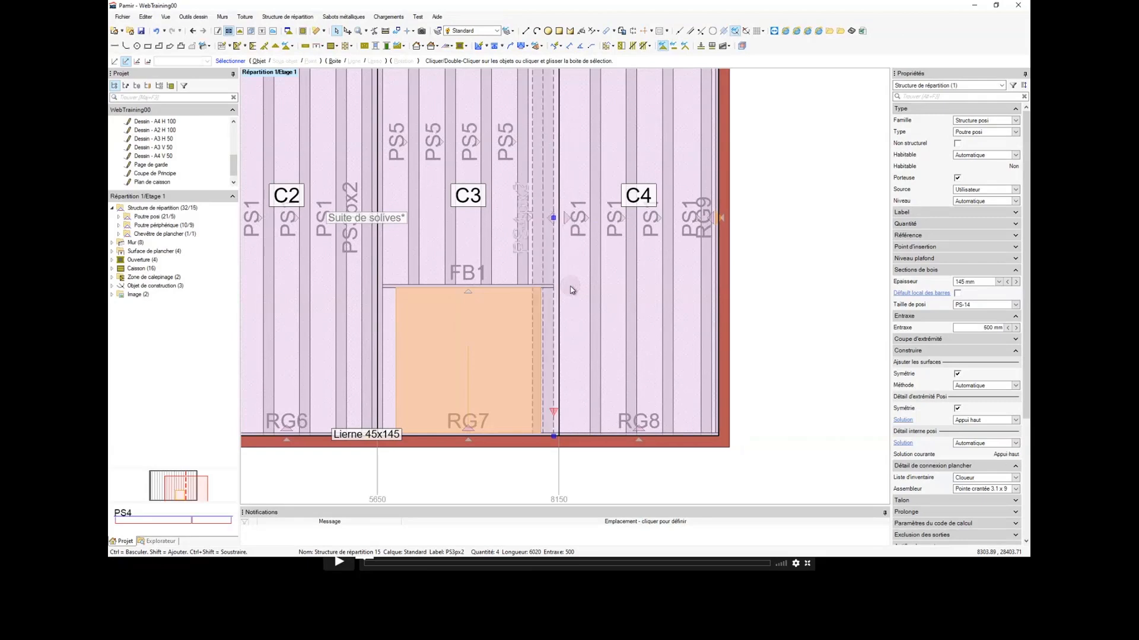
key("space")
key("space")
key("space")
key("space")
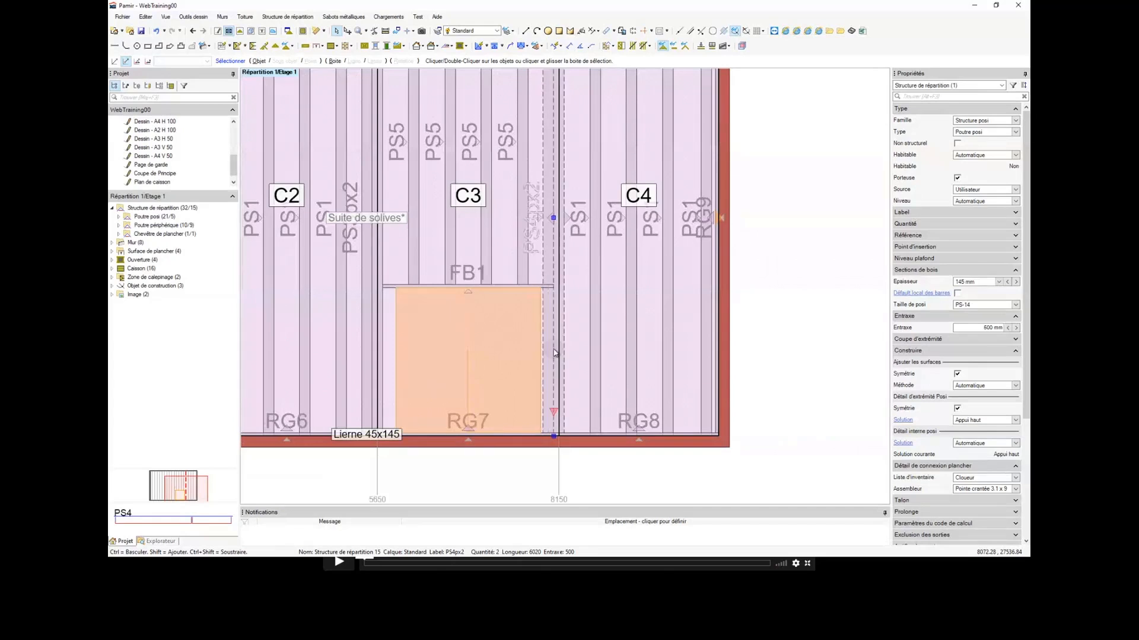
Step: Centre the doubled joist at the C2/C3 boundary on its insertion line and check it along the opening
left_click(365, 348)
key("space")
key("space")
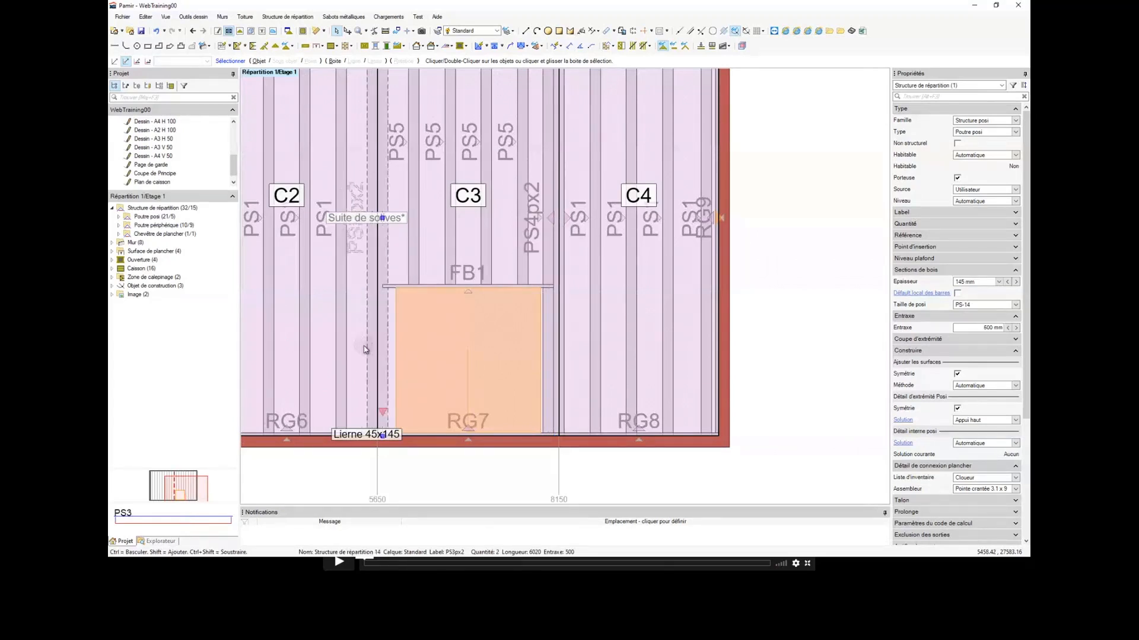
scroll(383, 211, "down", 1)
scroll(380, 79, "down", 1)
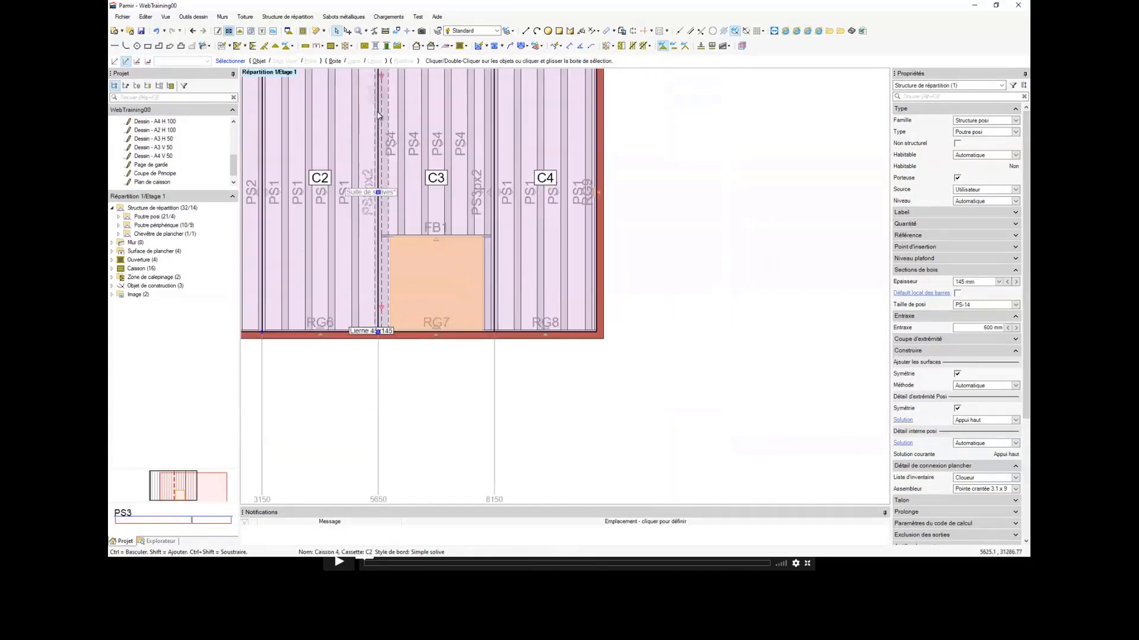
middle_click_drag(380, 78, 385, 215)
middle_click_drag(481, 284, 468, 210)
Step: Convert the FB1 floor trimmer above the opening to the family Poutre et Poteau with type Poutre
scroll(478, 373, "up", 2)
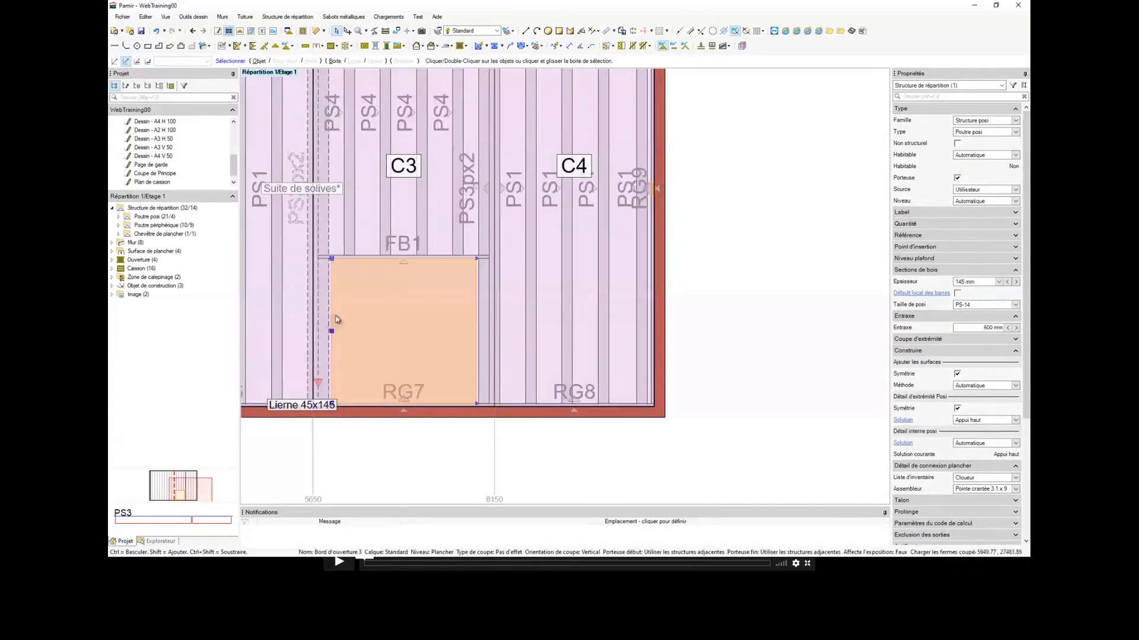
scroll(329, 286, "up", 2)
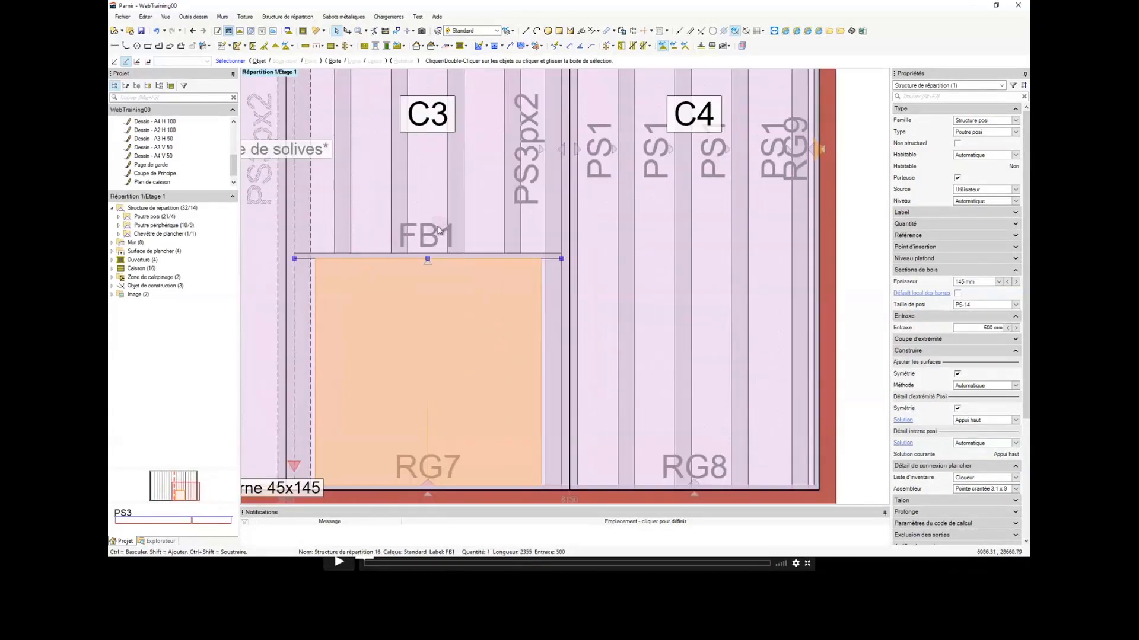
left_click(428, 240)
scroll(428, 241, "down", 2)
scroll(428, 240, "up", 2)
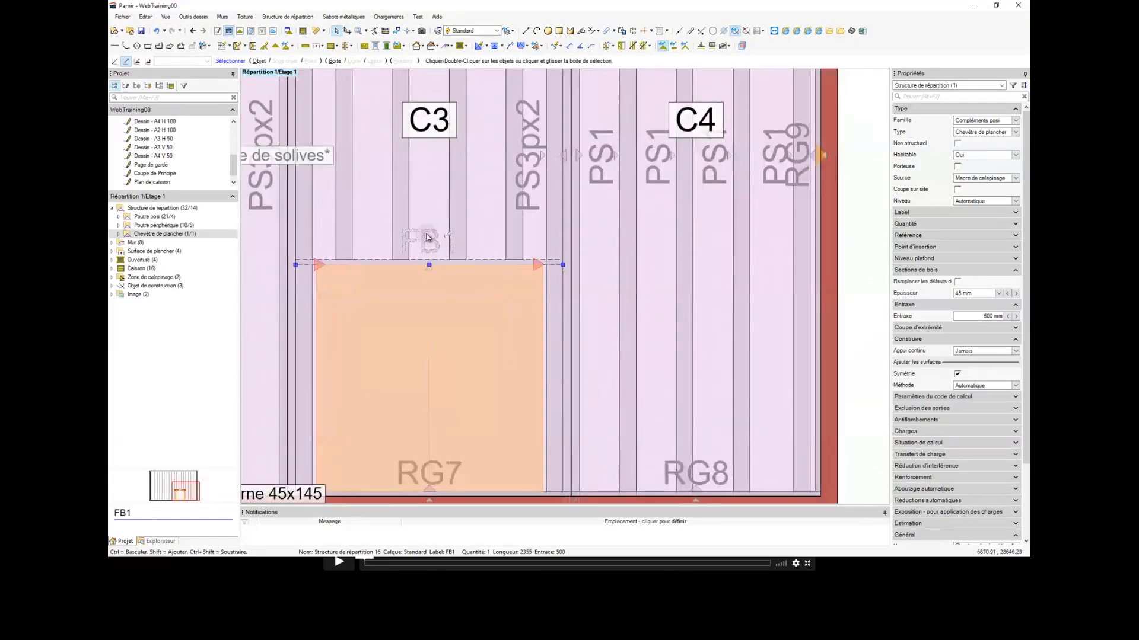
scroll(429, 234, "down", 1)
middle_click_drag(428, 235, 448, 269)
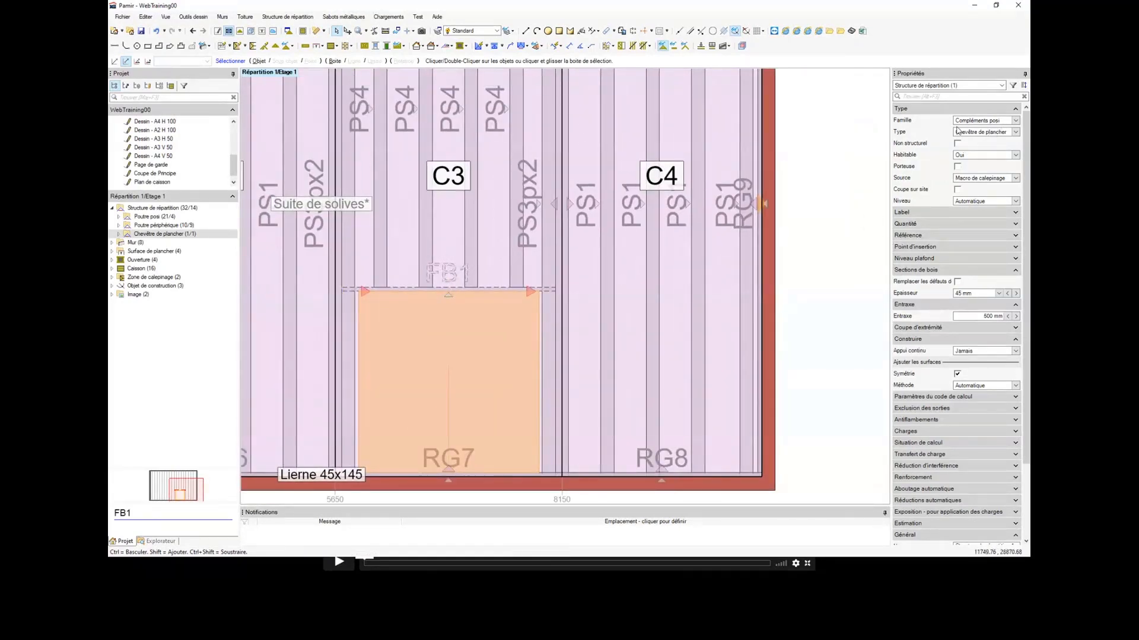
left_click(976, 122)
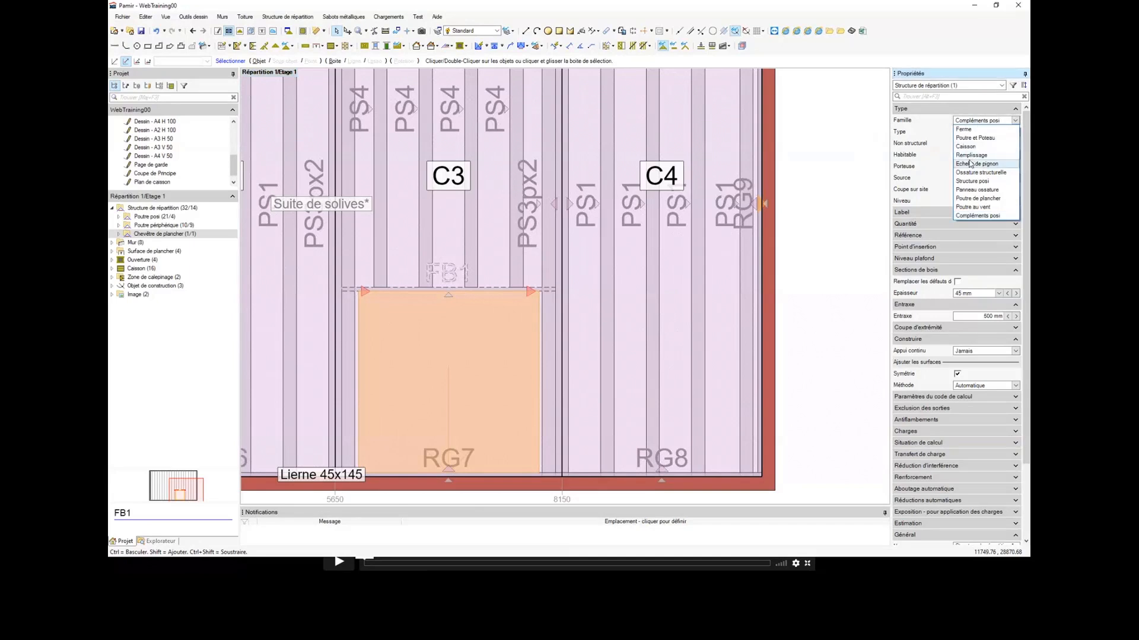
left_click(970, 138)
left_click(972, 135)
left_click(964, 159)
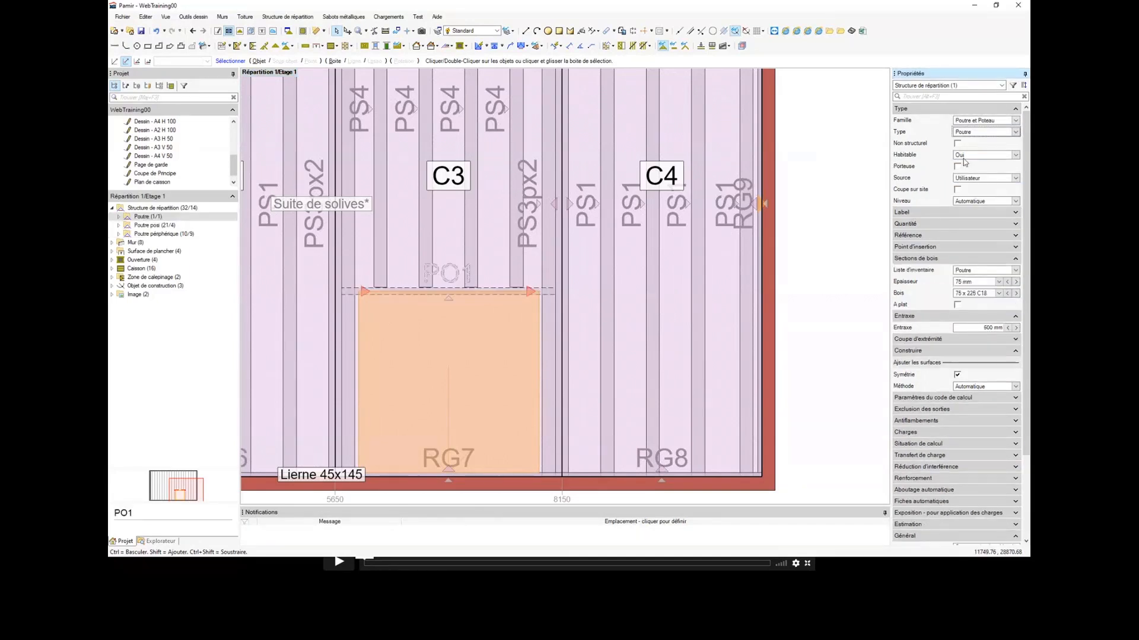
Step: Flip beam PO1 to the joist side of the opening's upper edge so it lies outside the opening
scroll(439, 288, "up", 2)
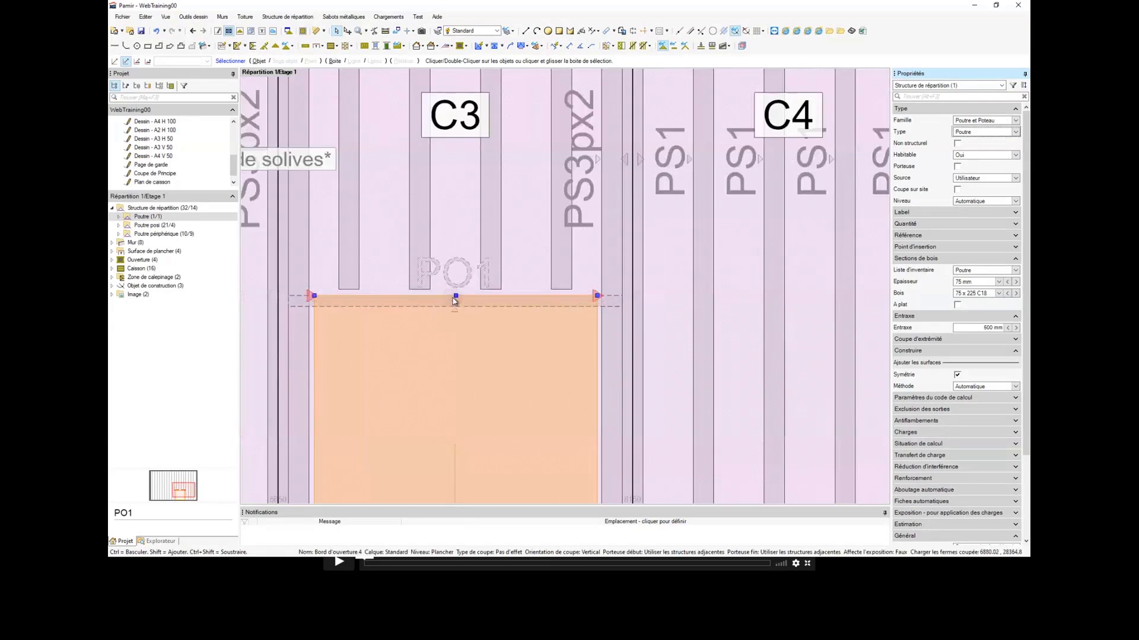
left_click(452, 298)
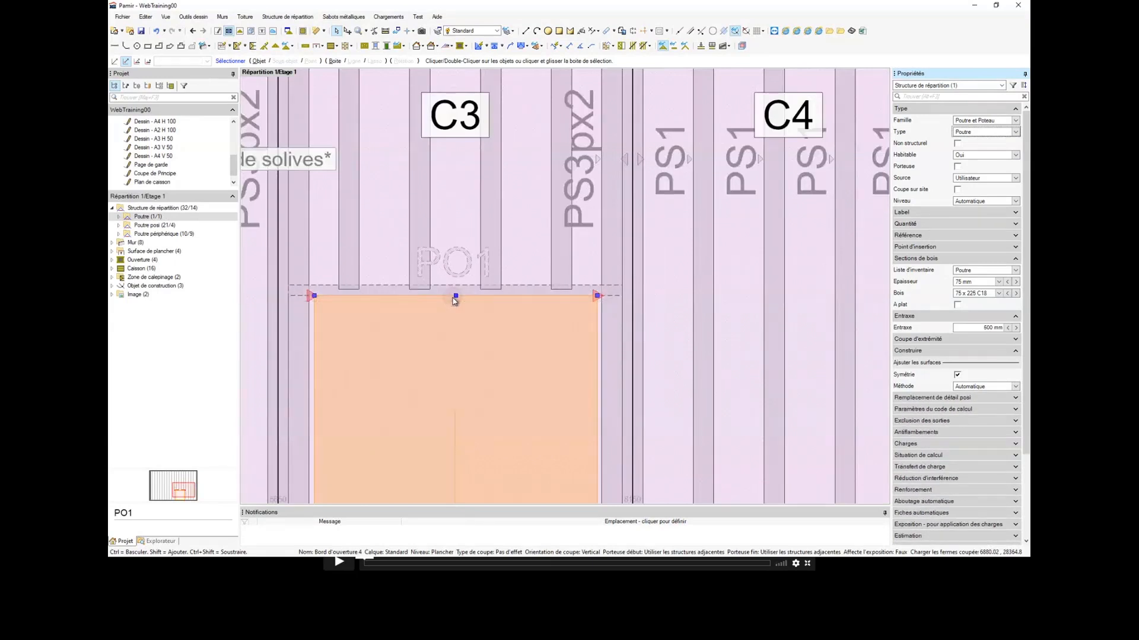
scroll(454, 298, "down", 2)
scroll(403, 297, "up", 3)
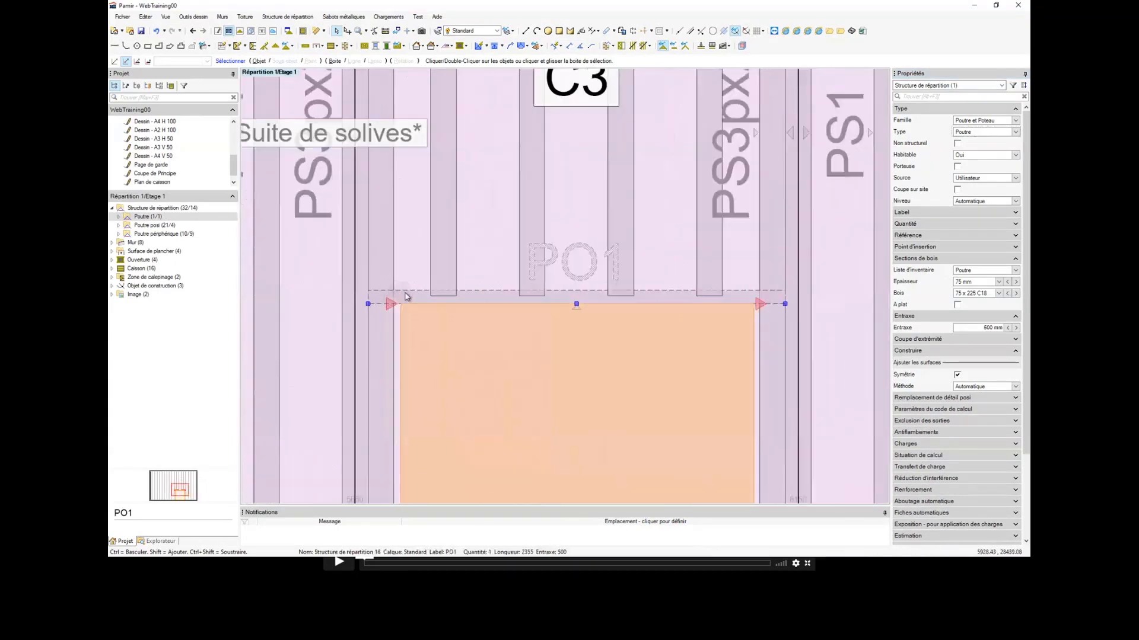
Step: Trim both ends of beam PO1 against the inner faces of the doubled joists using Tronquer/Etendre
right_click(408, 292)
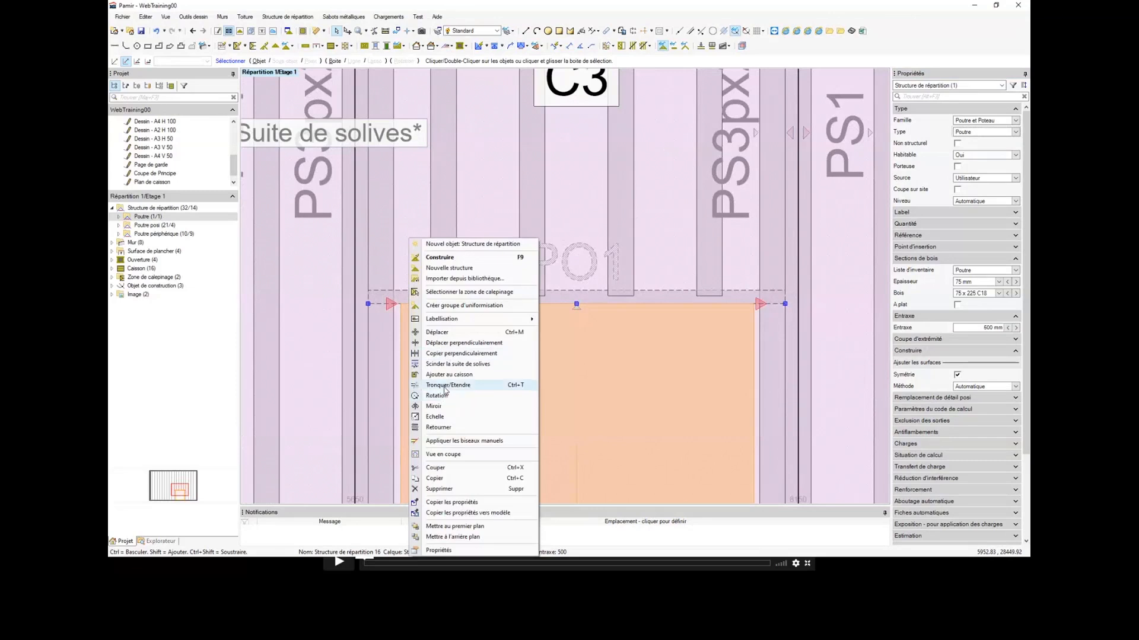
left_click(440, 385)
left_click(399, 270)
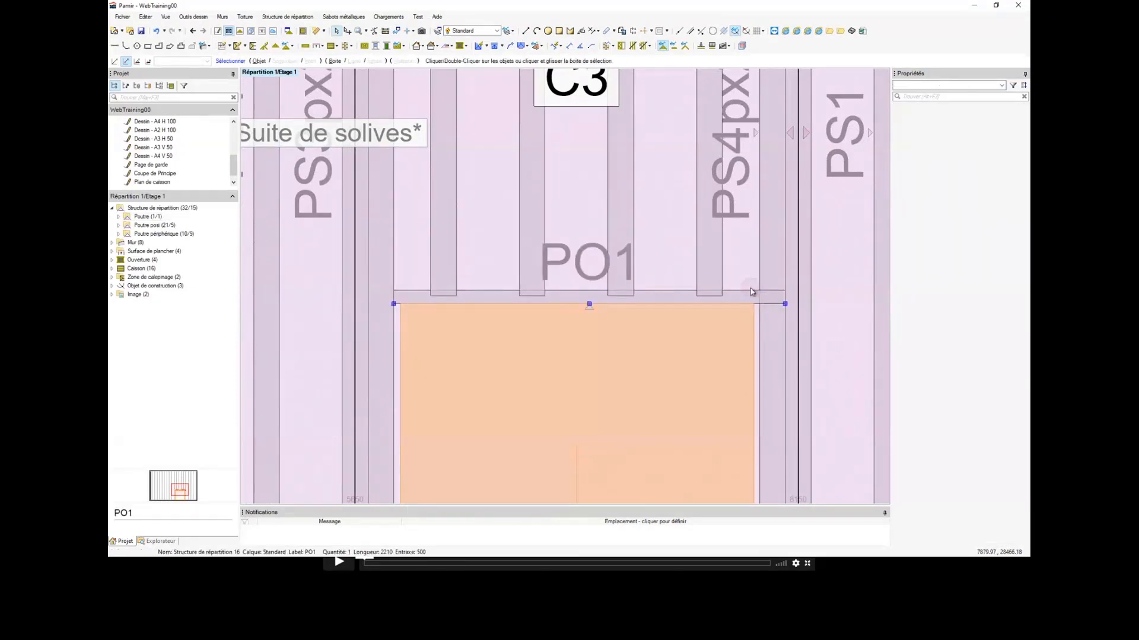
right_click(750, 291)
left_click(788, 385)
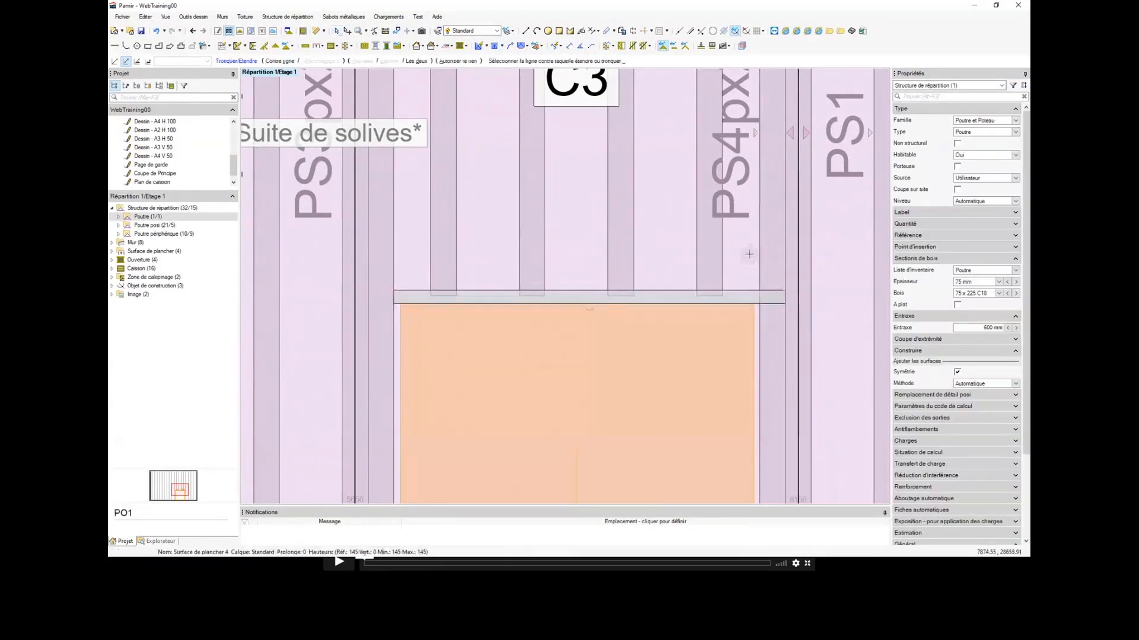
left_click(750, 255)
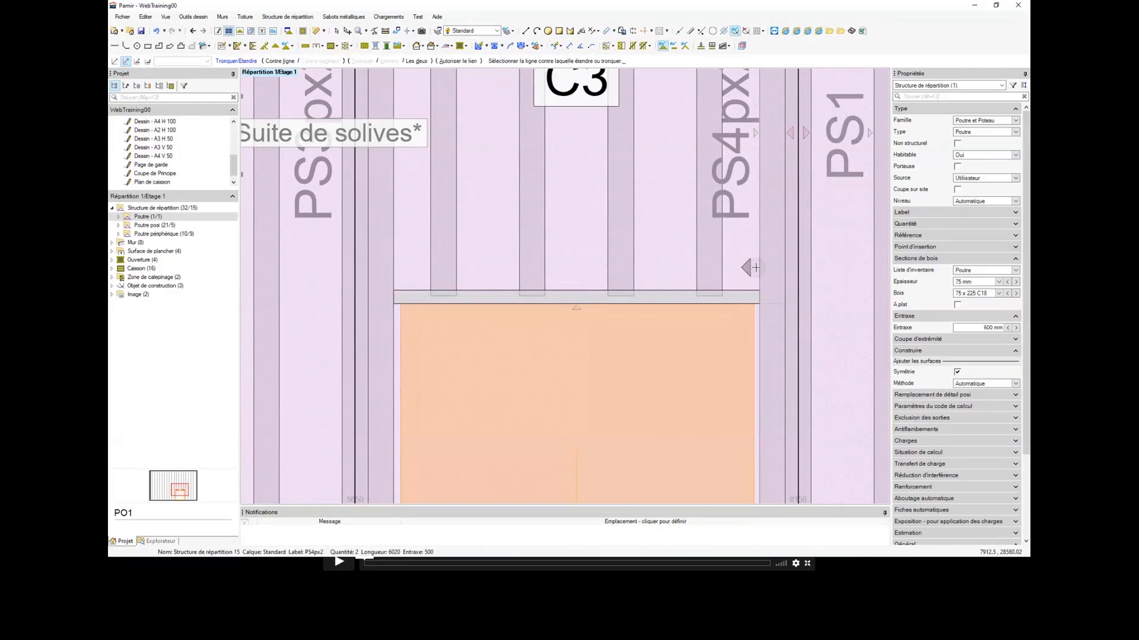
key("Escape")
Step: Extend the four PS4 joists above the opening to beam PO1 using Tronquer/Etendre
scroll(751, 273, "down", 3)
scroll(735, 299, "up", 2)
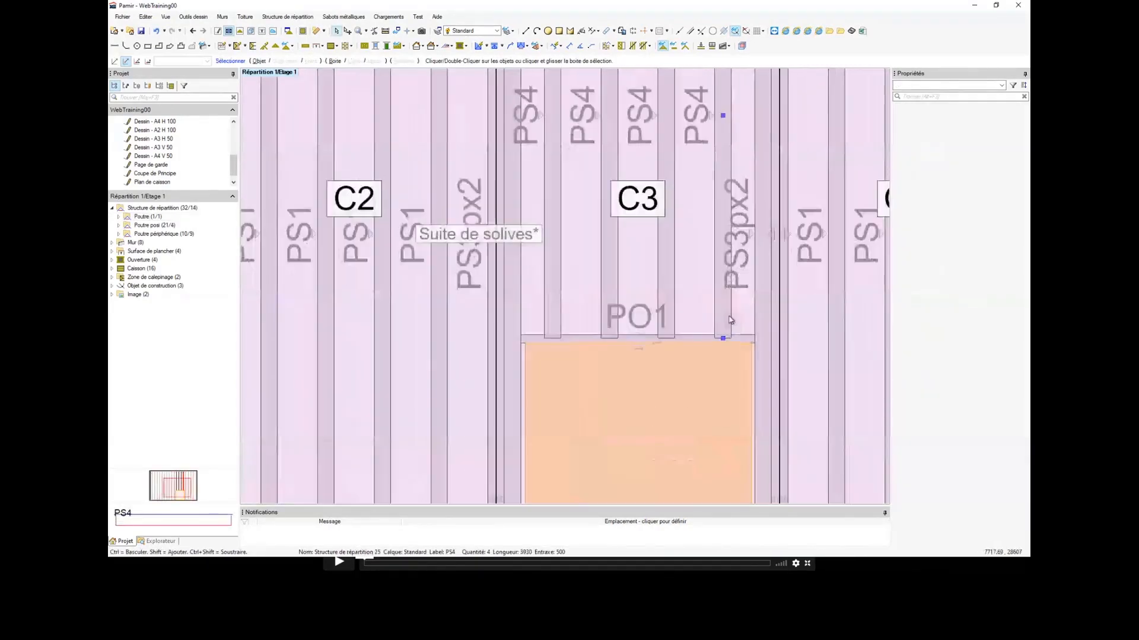
left_click_drag(701, 305, 537, 285)
right_click(550, 277)
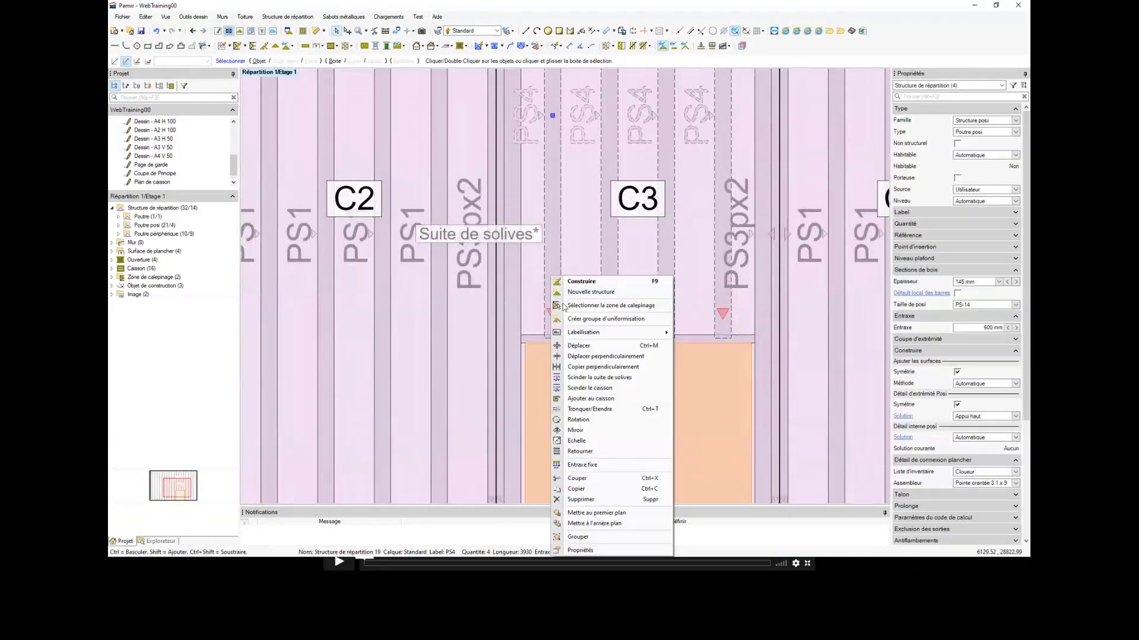
left_click(597, 398)
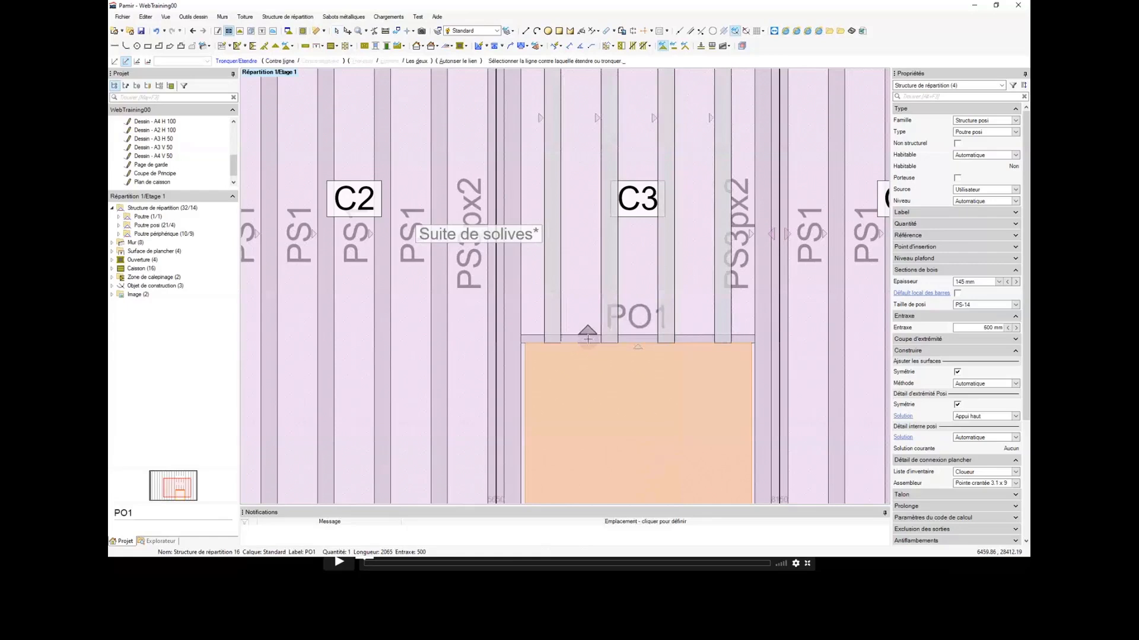
scroll(595, 344, "down", 2)
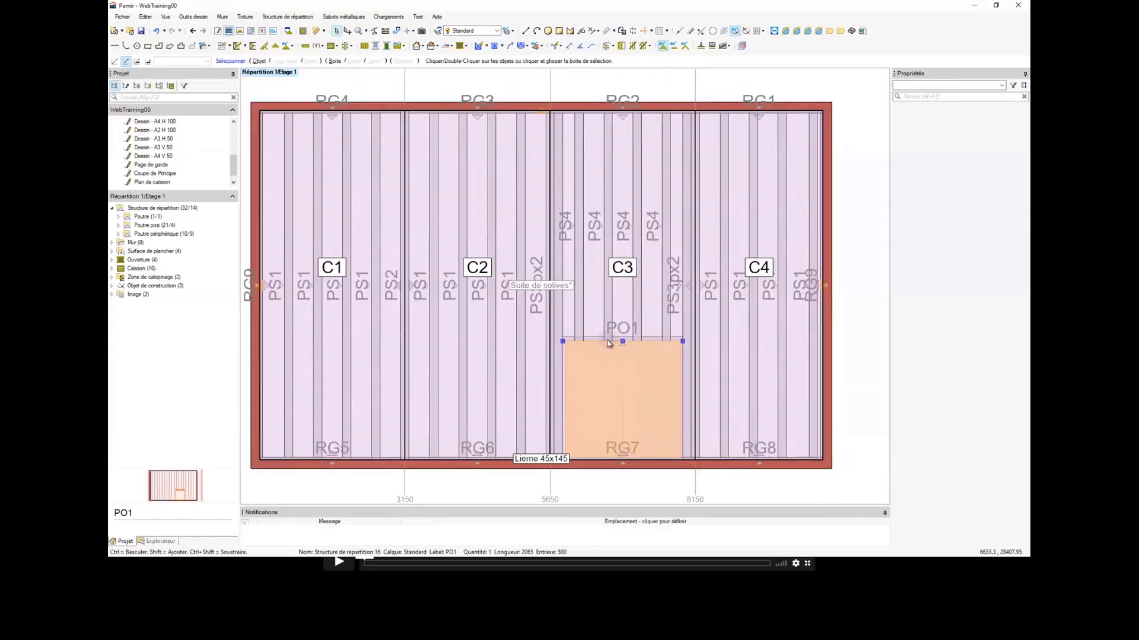
Step: Construct all structures of the floor layout, including the joists, peripheral beams and beam PO1
scroll(608, 343, "down", 2)
scroll(608, 342, "up", 2)
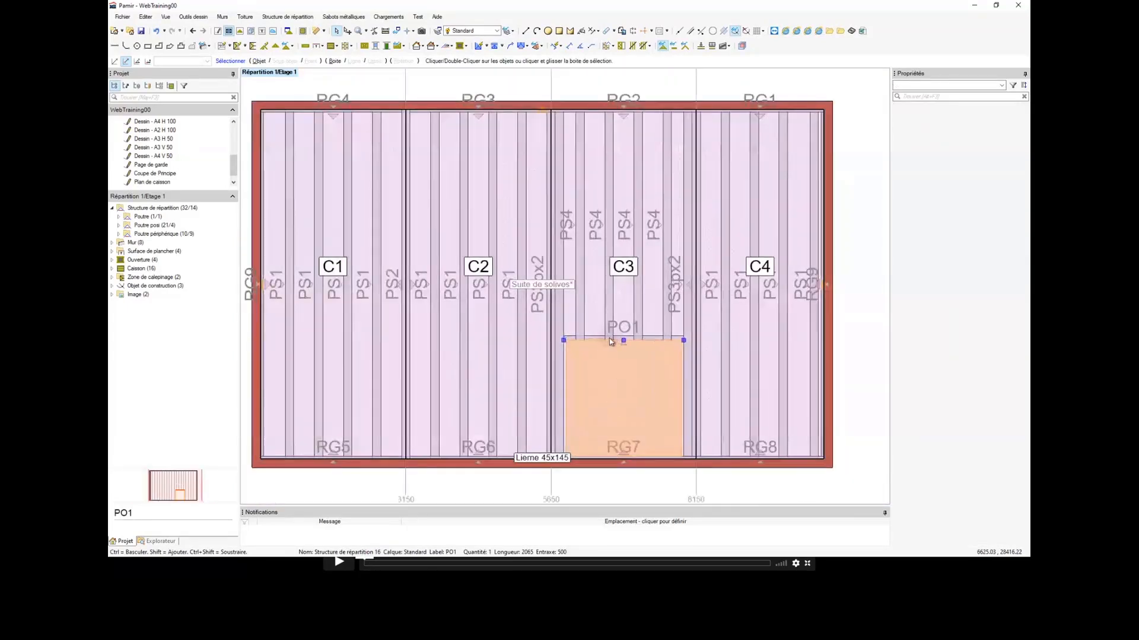
scroll(644, 331, "down", 2)
scroll(644, 331, "up", 3)
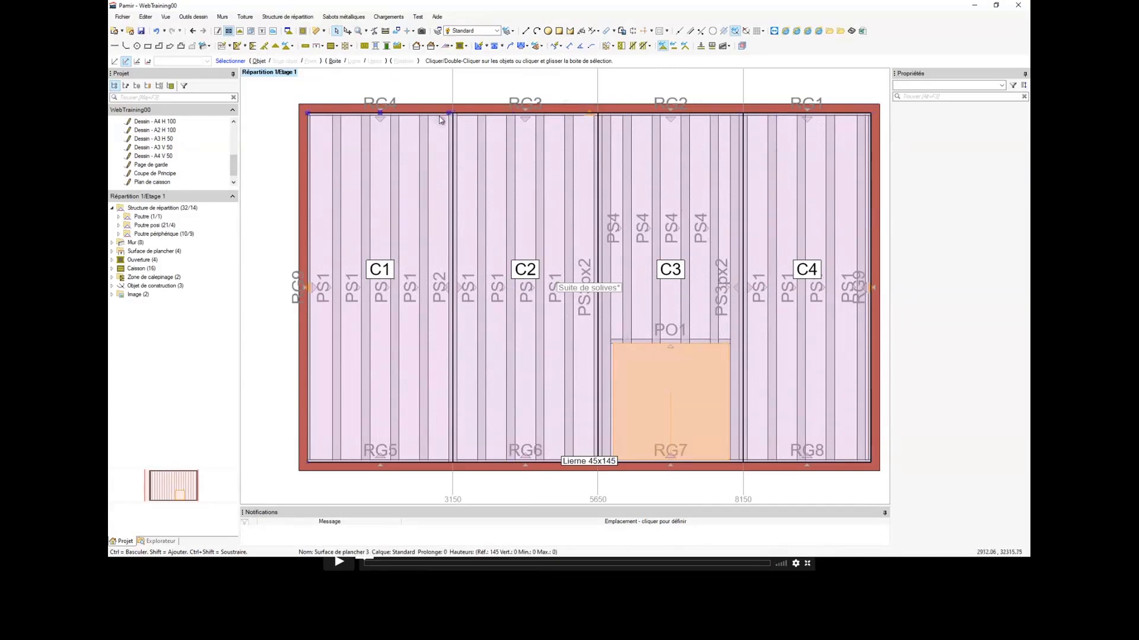
scroll(427, 323, "down", 2)
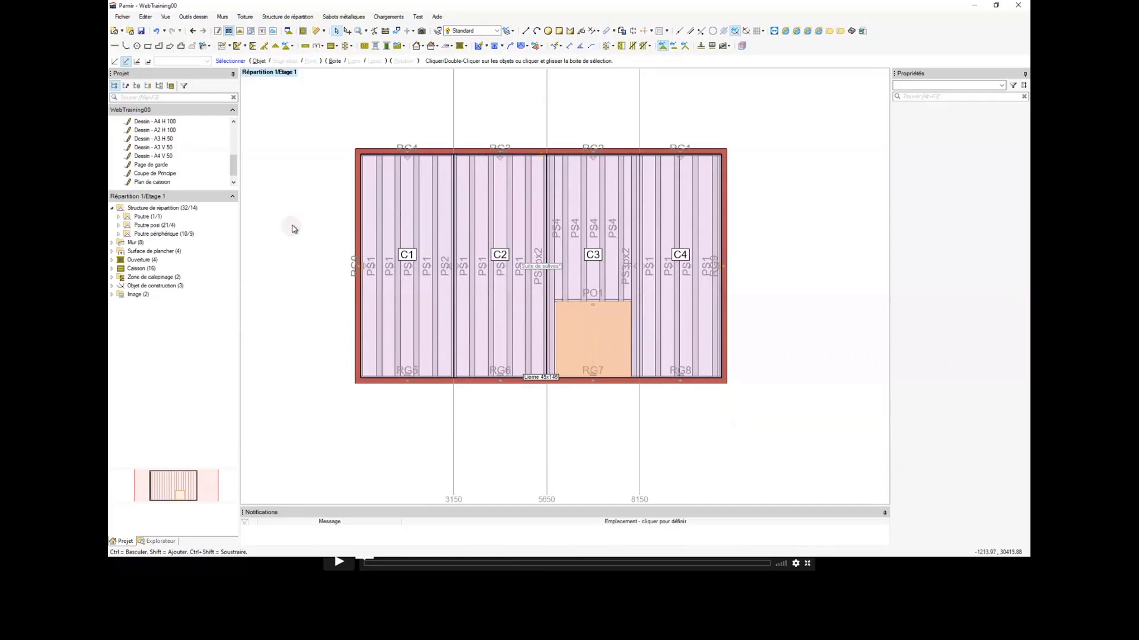
left_click(324, 224)
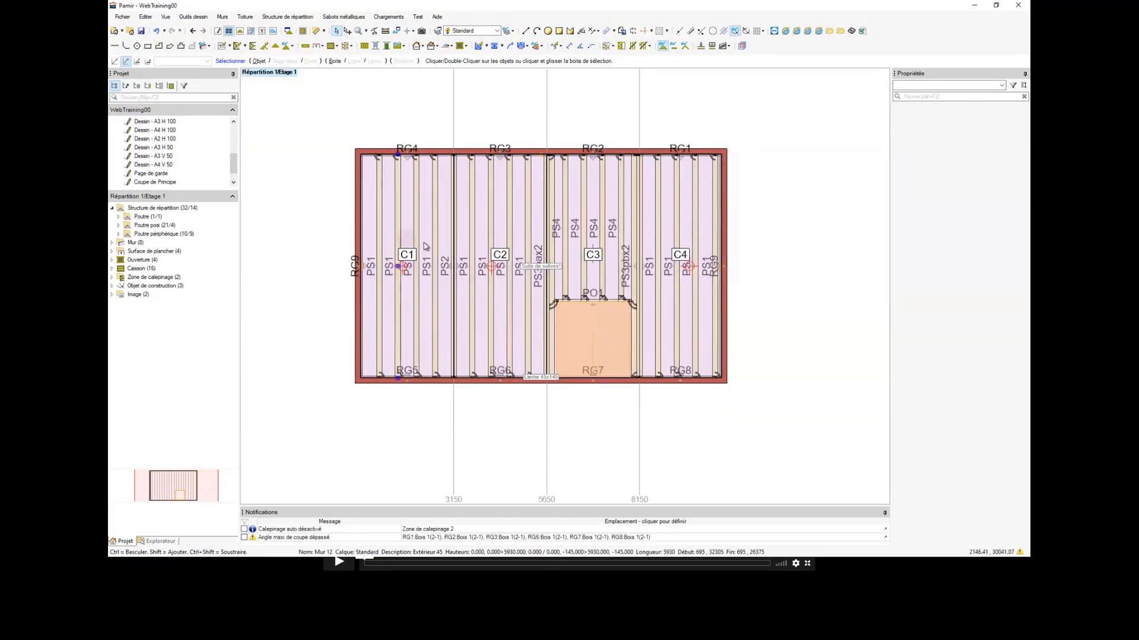
scroll(446, 245, "up", 1)
scroll(463, 246, "down", 2)
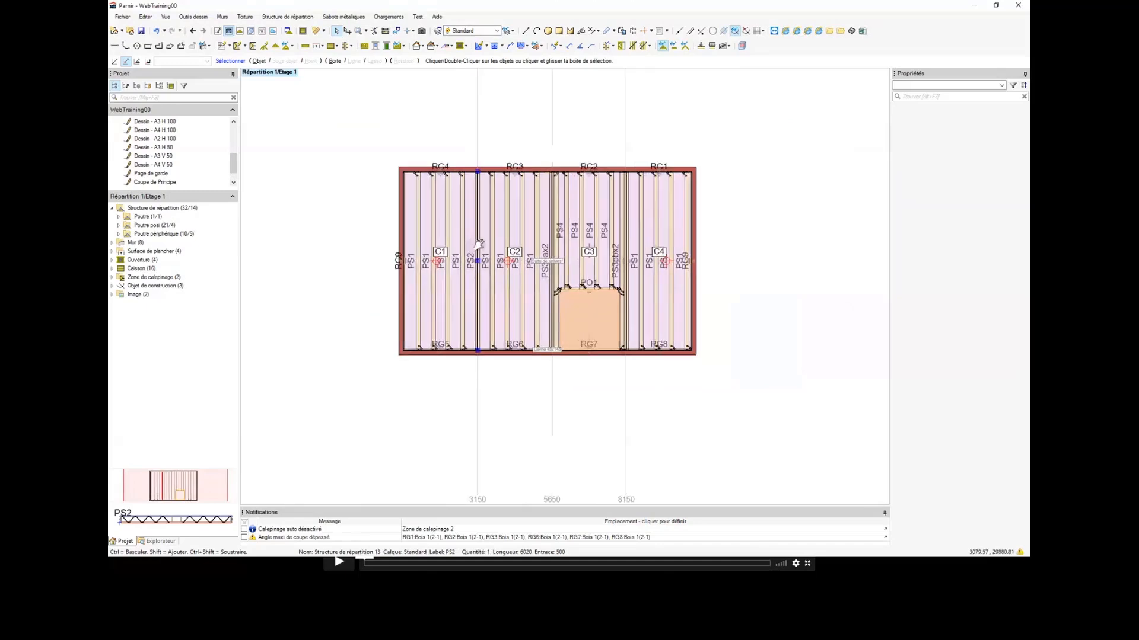
Step: Assign joist PS2 at the C1/C2 boundary to caisson C1 through its Caisson property
scroll(480, 249, "up", 5)
scroll(479, 249, "down", 4)
scroll(439, 246, "down", 1)
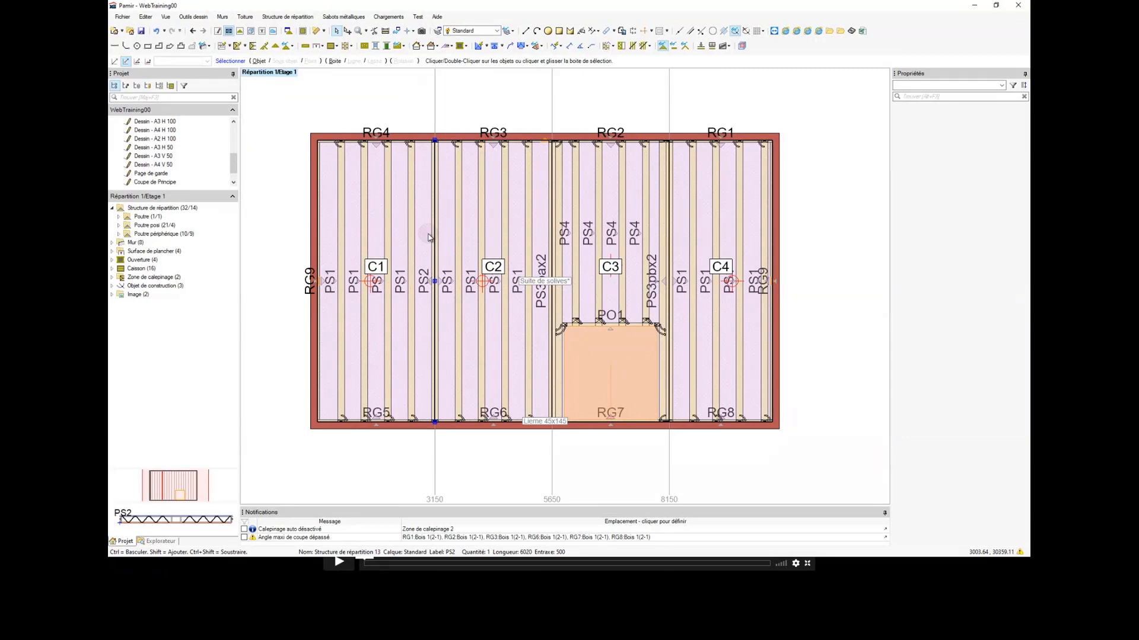
middle_click_drag(430, 238, 469, 247)
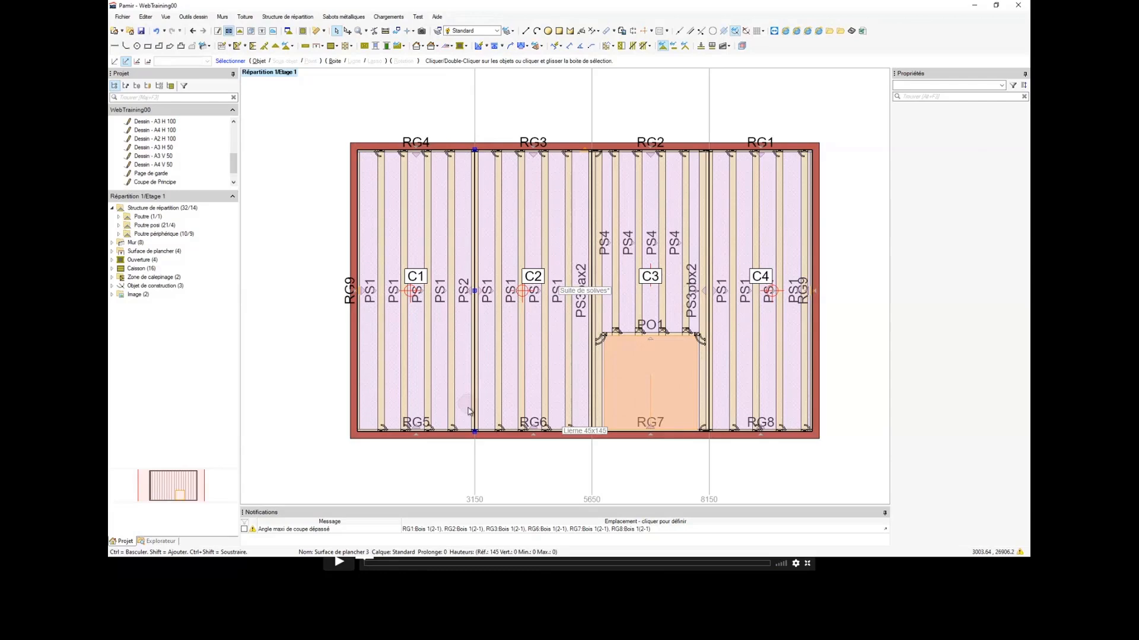
left_click(472, 350)
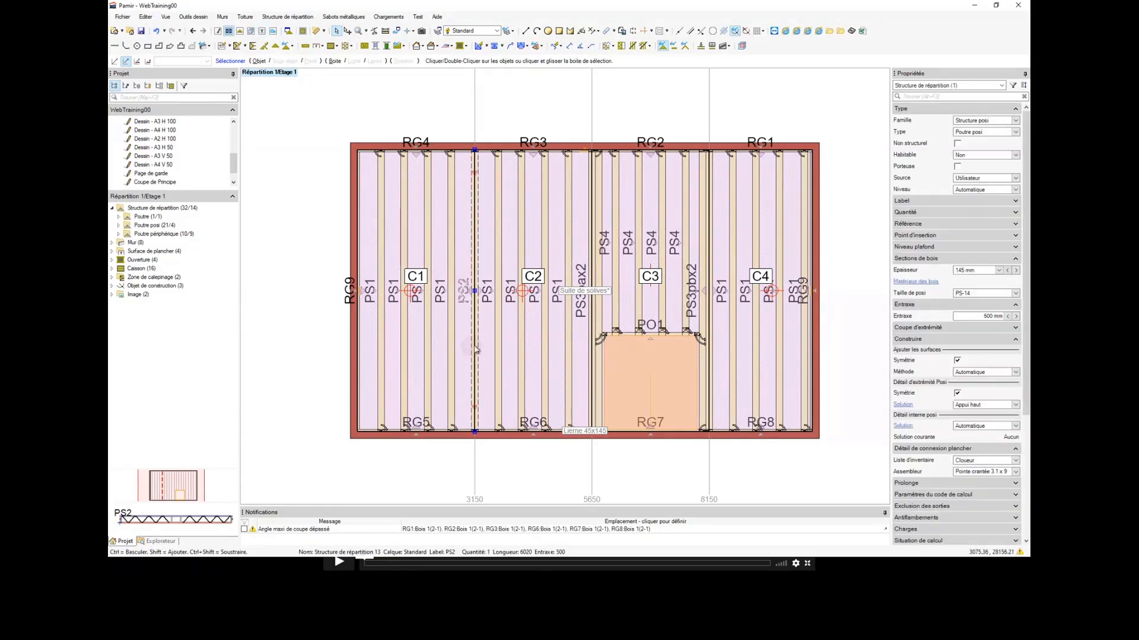
left_click(918, 97)
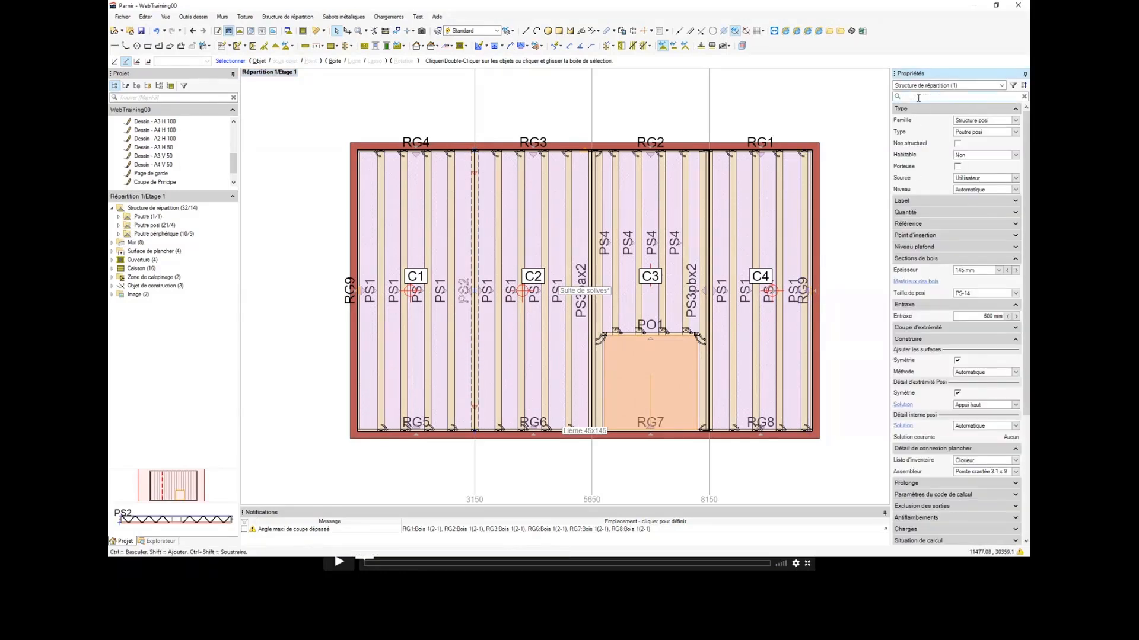
type("cai")
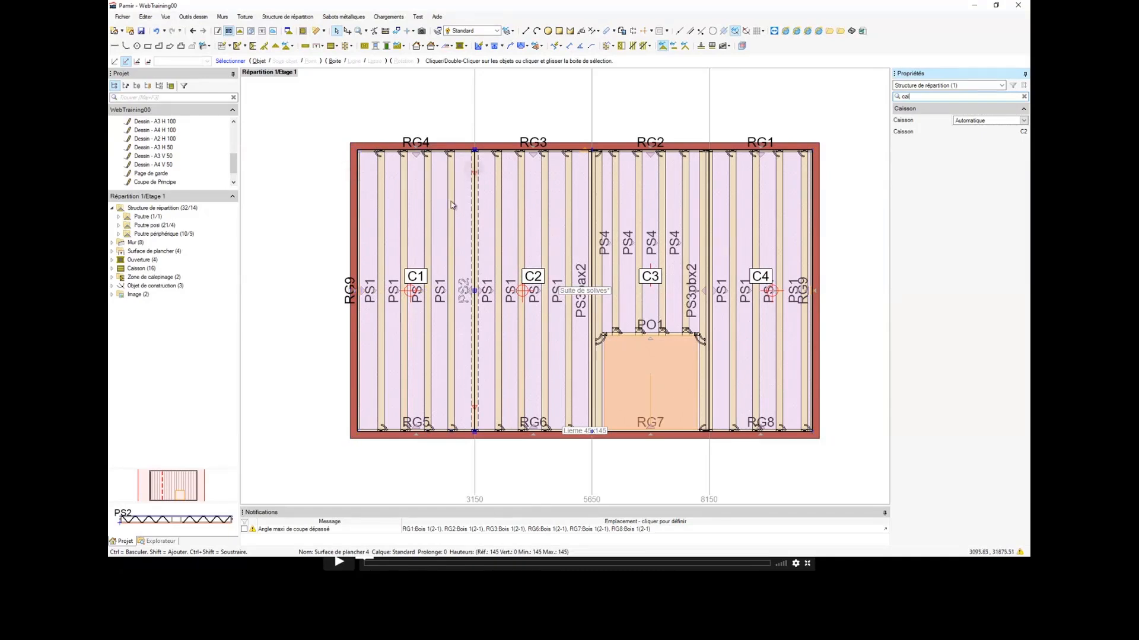
left_click(977, 122)
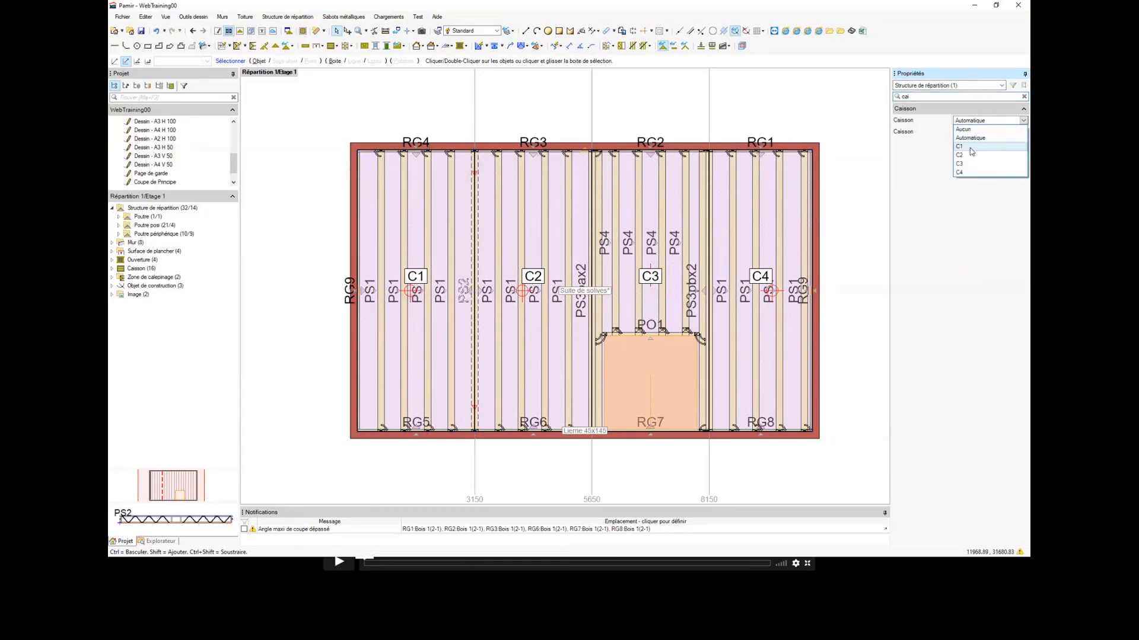
left_click(969, 147)
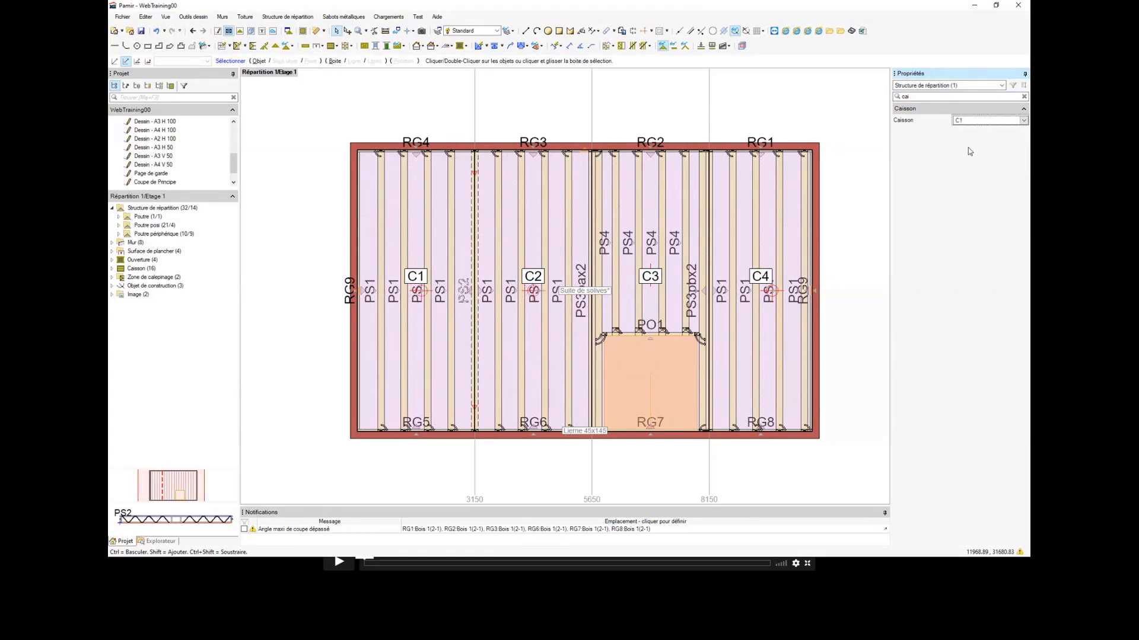
Step: Examine caisson C1 with joist PS2 at its boundary and the ends of its peripheral beams
scroll(419, 278, "up", 1)
scroll(419, 279, "up", 1)
scroll(421, 283, "down", 2)
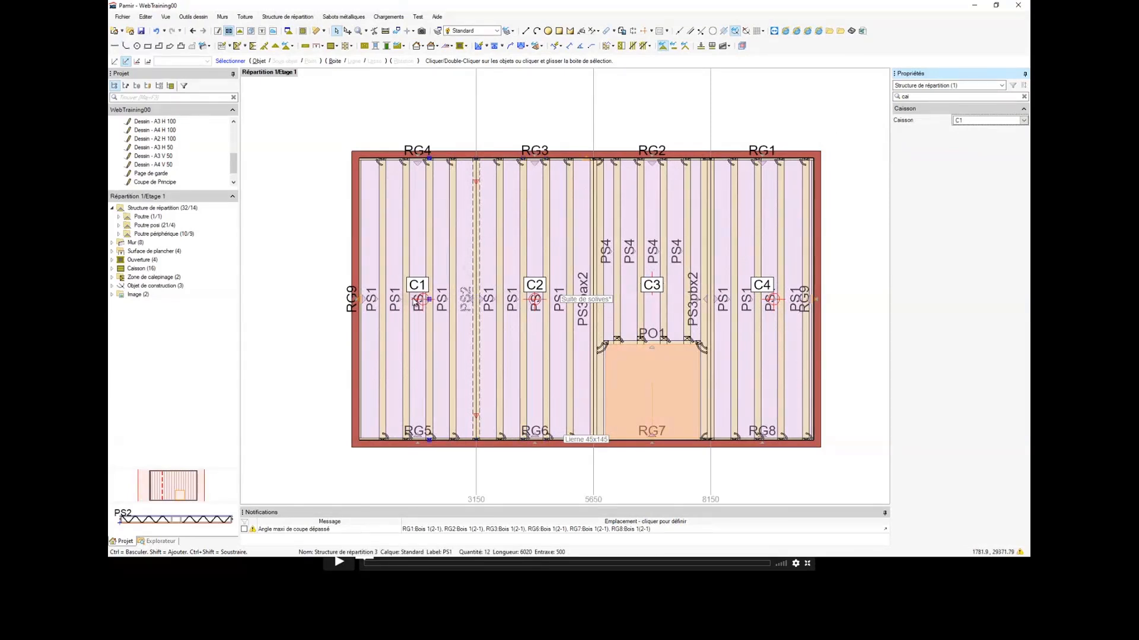
middle_click_drag(431, 305, 473, 303)
scroll(444, 299, "up", 1)
scroll(445, 298, "down", 1)
scroll(459, 295, "down", 1)
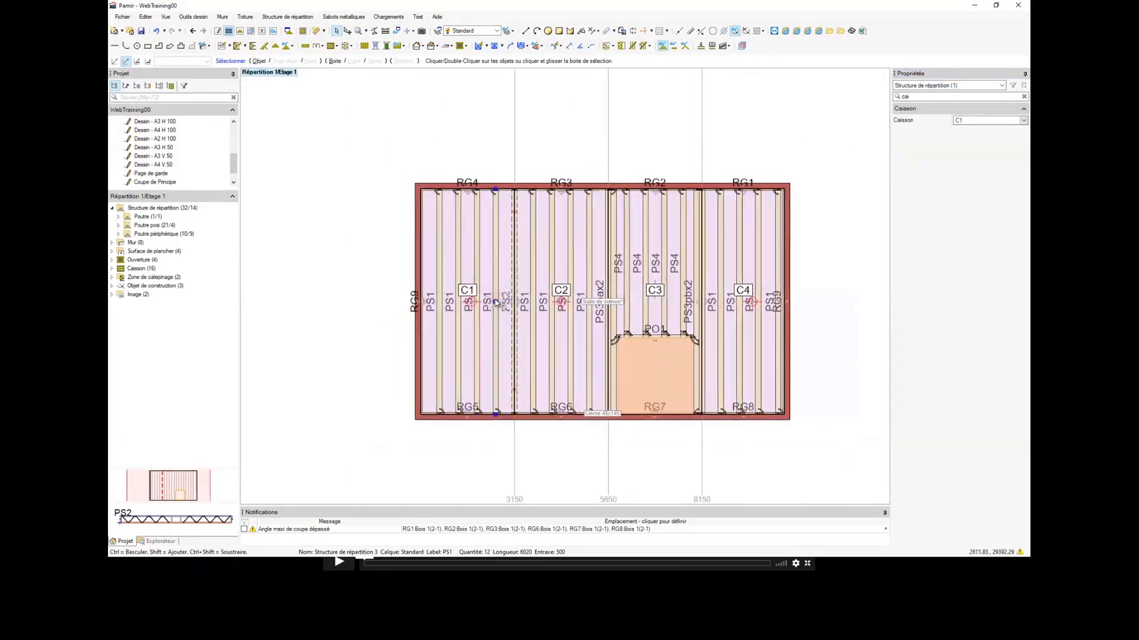
scroll(496, 301, "up", 2)
scroll(496, 301, "down", 1)
middle_click_drag(446, 167, 435, 132)
scroll(435, 132, "down", 1)
scroll(453, 365, "up", 2)
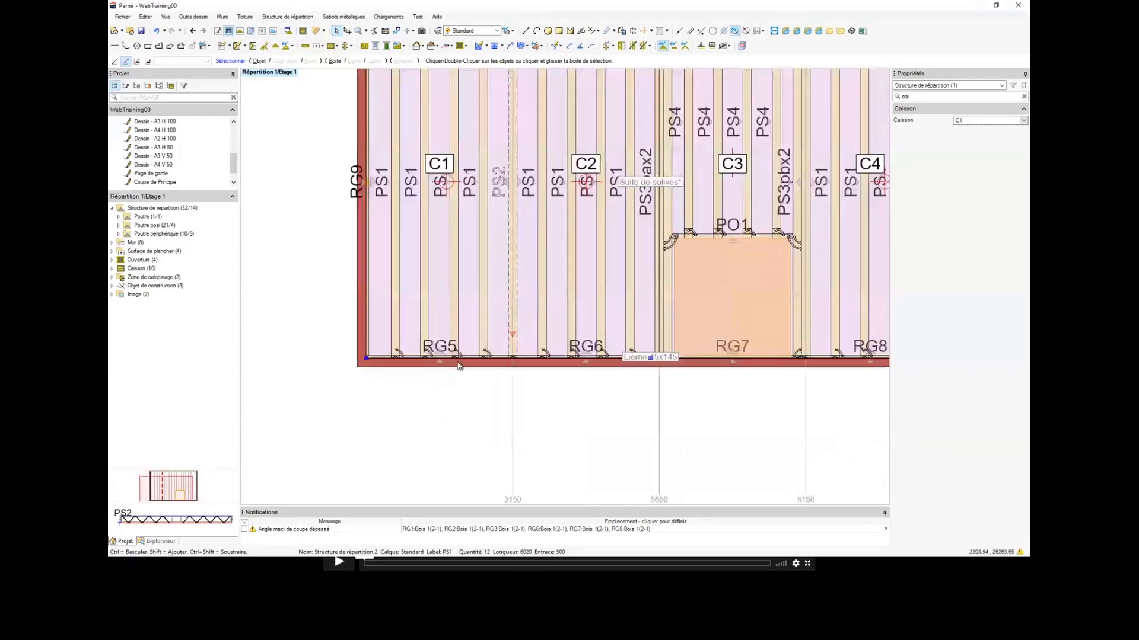
Step: Select caisson C1's peripheral beams RG5 and RG4 and open the selection for editing
scroll(460, 363, "down", 1)
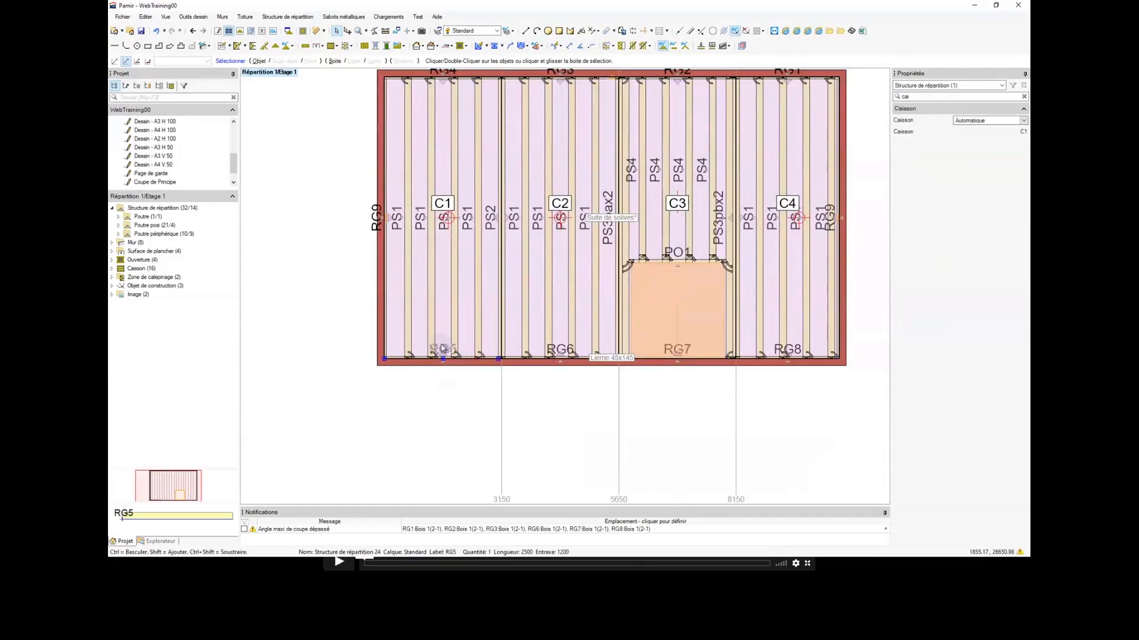
scroll(444, 347, "down", 1)
scroll(447, 246, "up", 1)
scroll(438, 184, "up", 1)
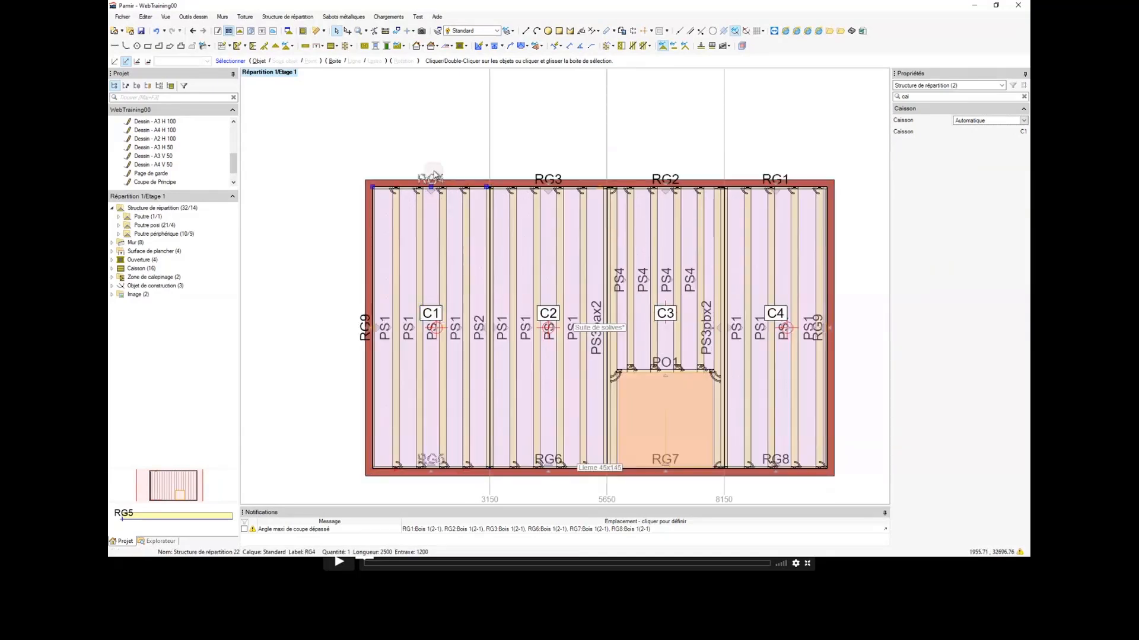
scroll(438, 186, "down", 2)
scroll(441, 302, "up", 1)
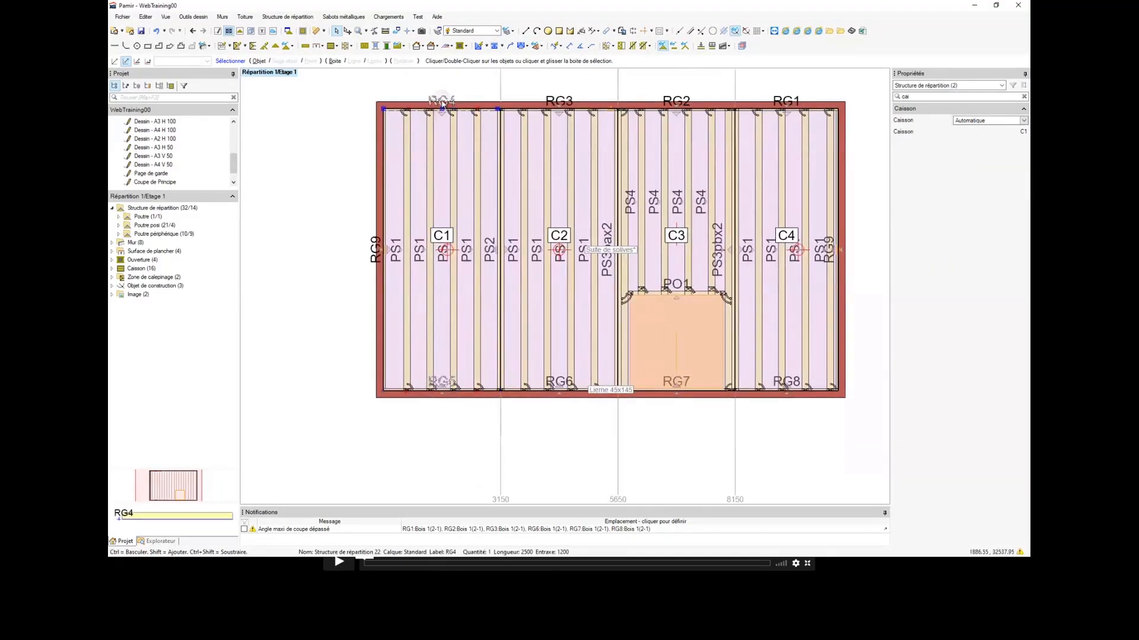
right_click(442, 294)
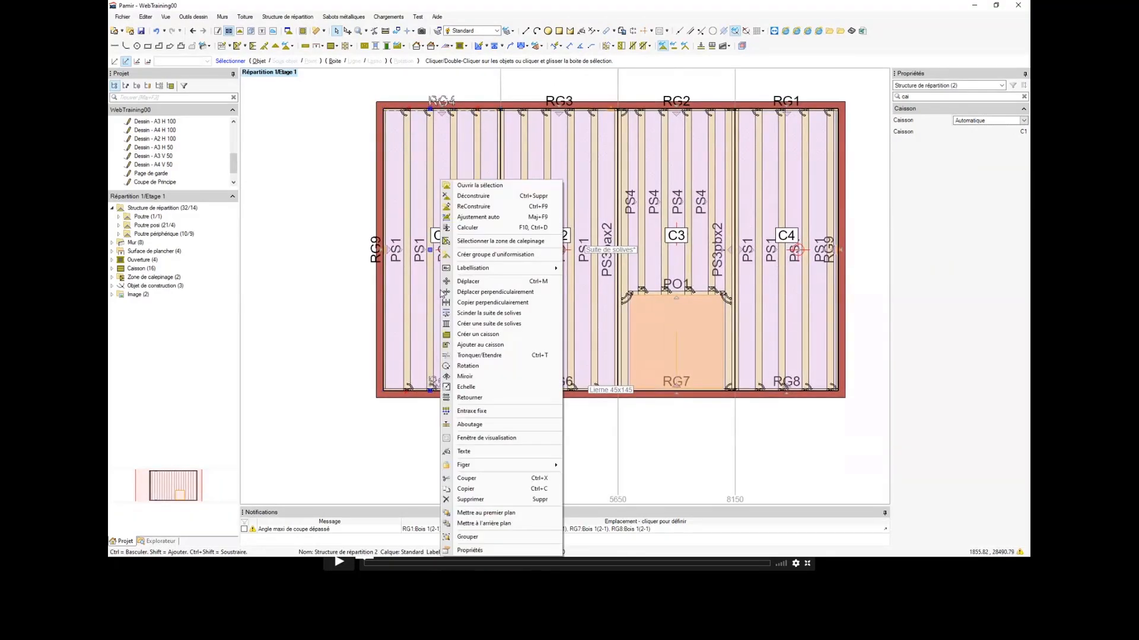
left_click(472, 186)
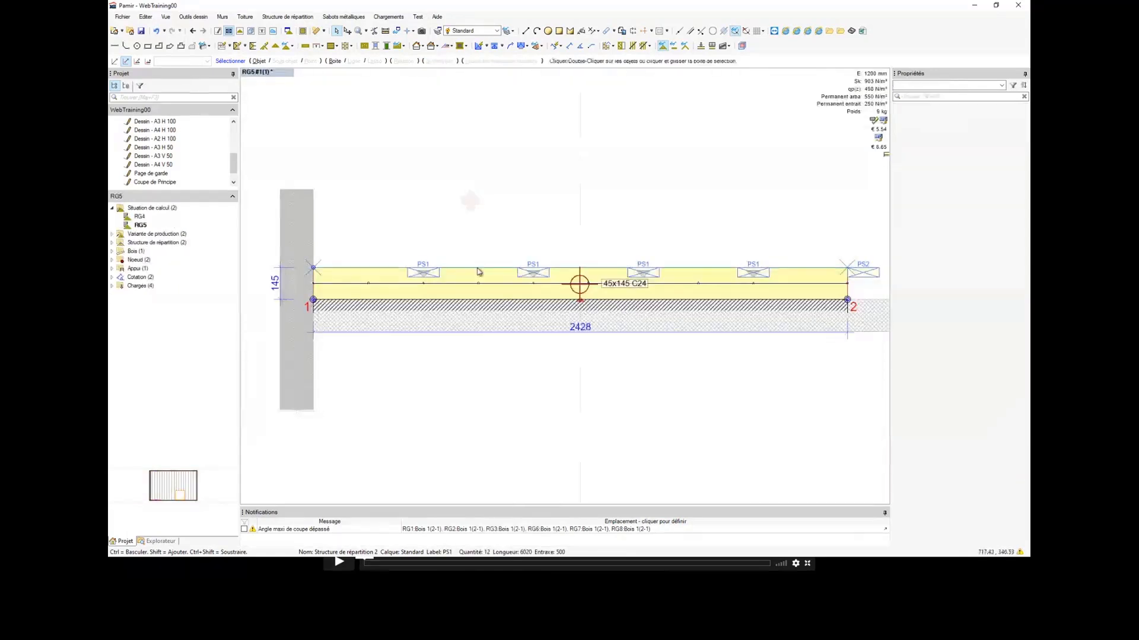
Step: Extend the 45x145 timber of beam RG5 to the outer edge of joist PS2 using Tronquer/Etendre
middle_click_drag(544, 275, 463, 274)
scroll(666, 274, "up", 1)
scroll(651, 282, "down", 1)
middle_click_drag(652, 283, 663, 284)
scroll(658, 284, "up", 2)
left_click(653, 283)
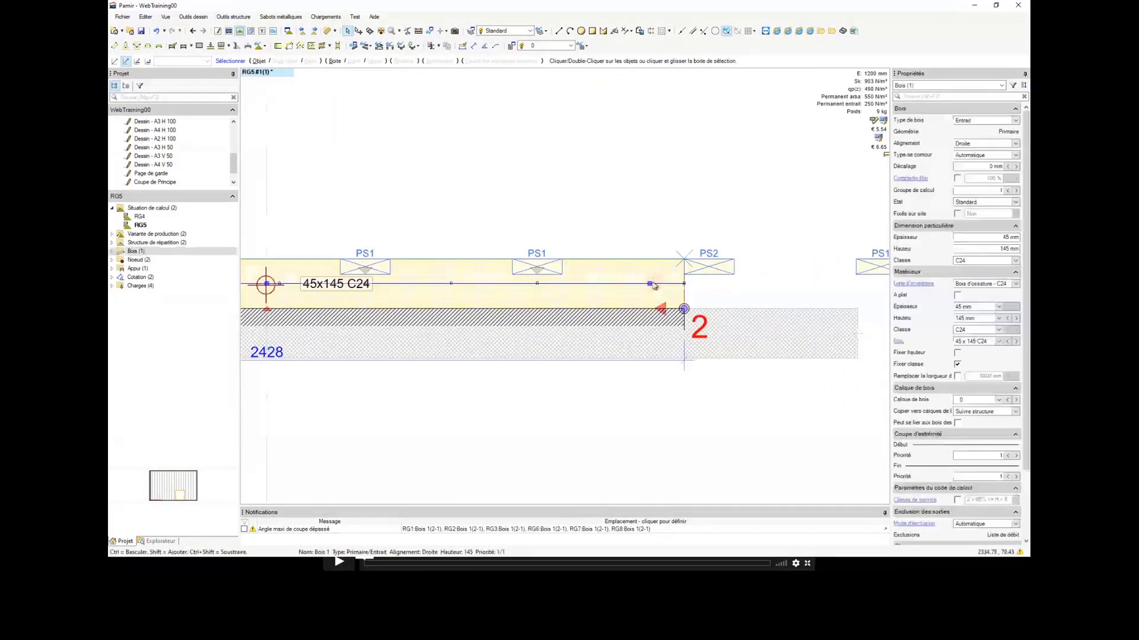
right_click(651, 283)
left_click(676, 334)
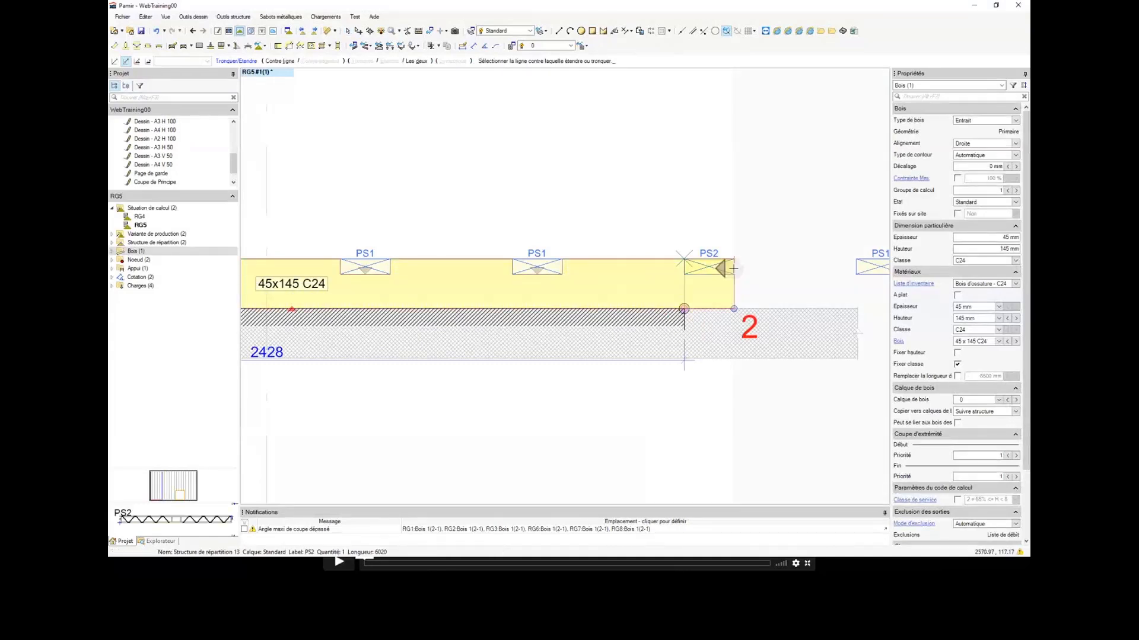
left_click(734, 268)
scroll(706, 272, "down", 4)
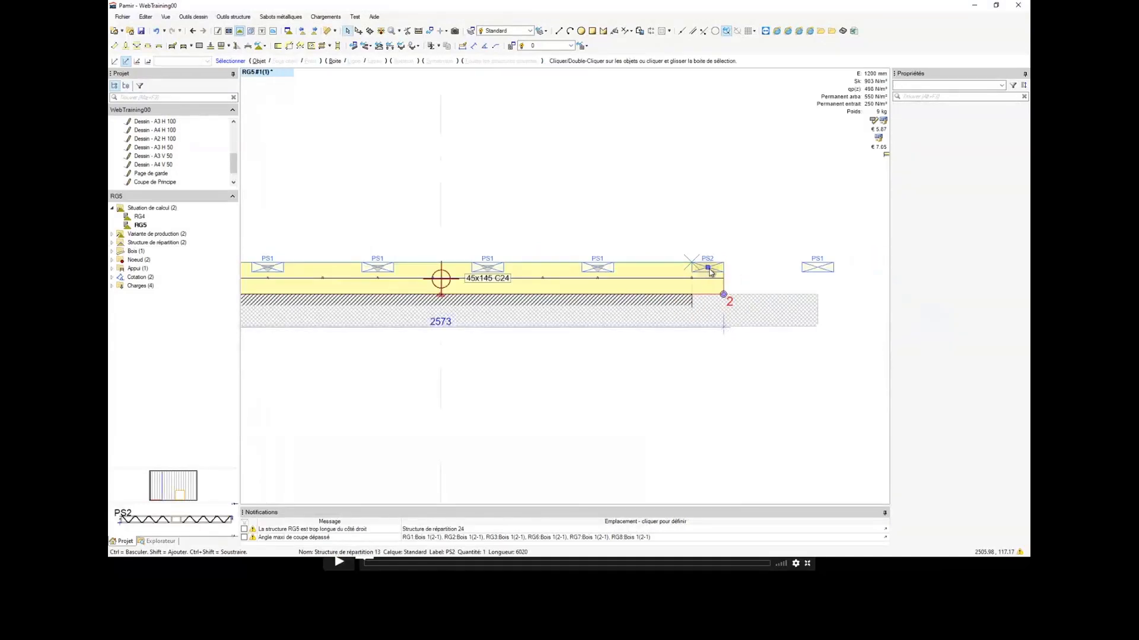
Step: Switch to beam RG4 and extend its 45x145 timber to the outer edge of joist PS2 using Tronquer/Etendre
left_click(302, 31)
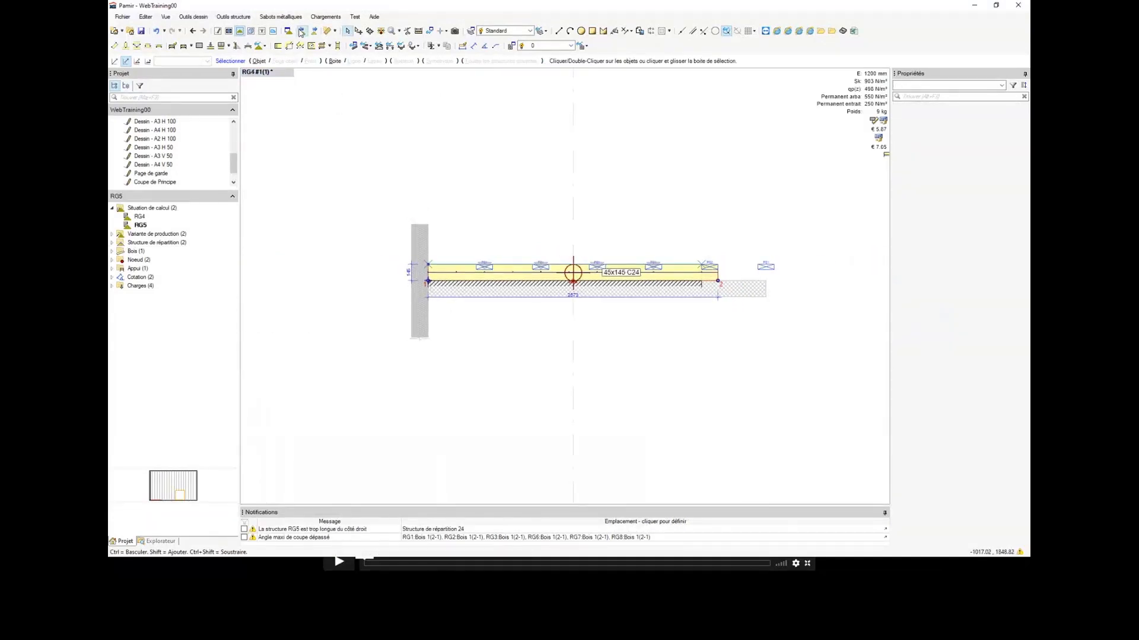
scroll(419, 279, "up", 2)
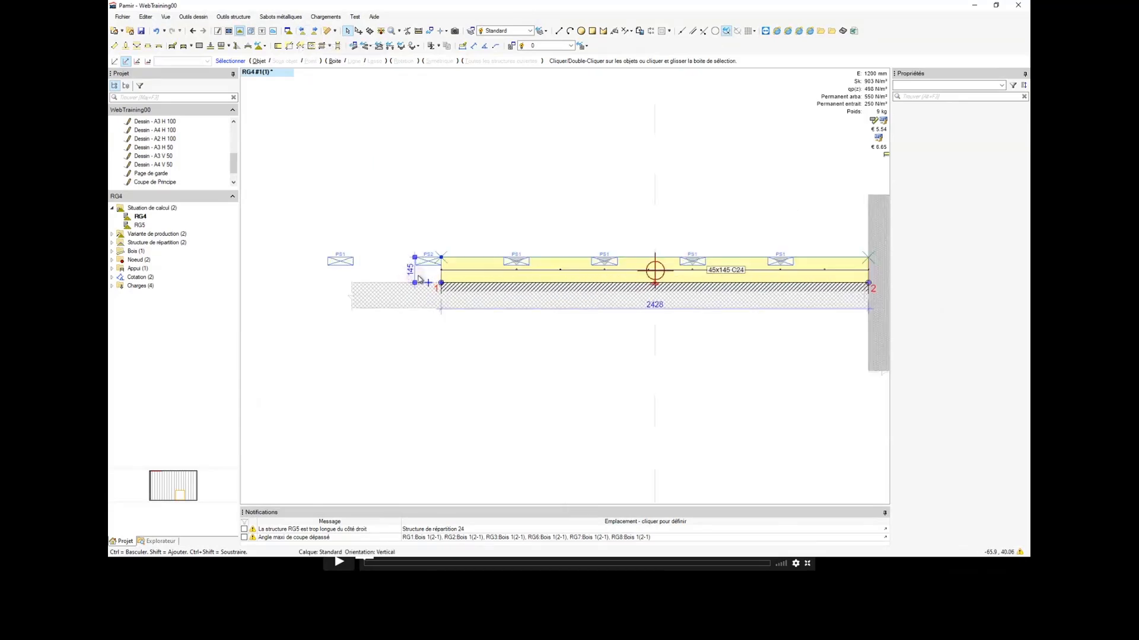
left_click(455, 271)
right_click(457, 273)
left_click(473, 324)
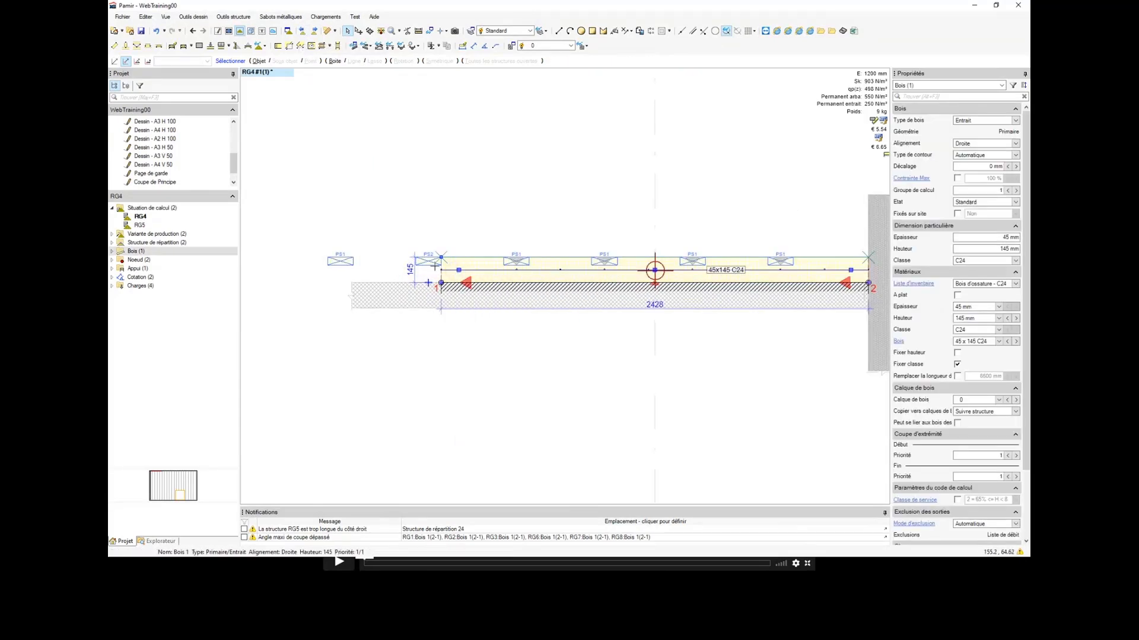
left_click(418, 262)
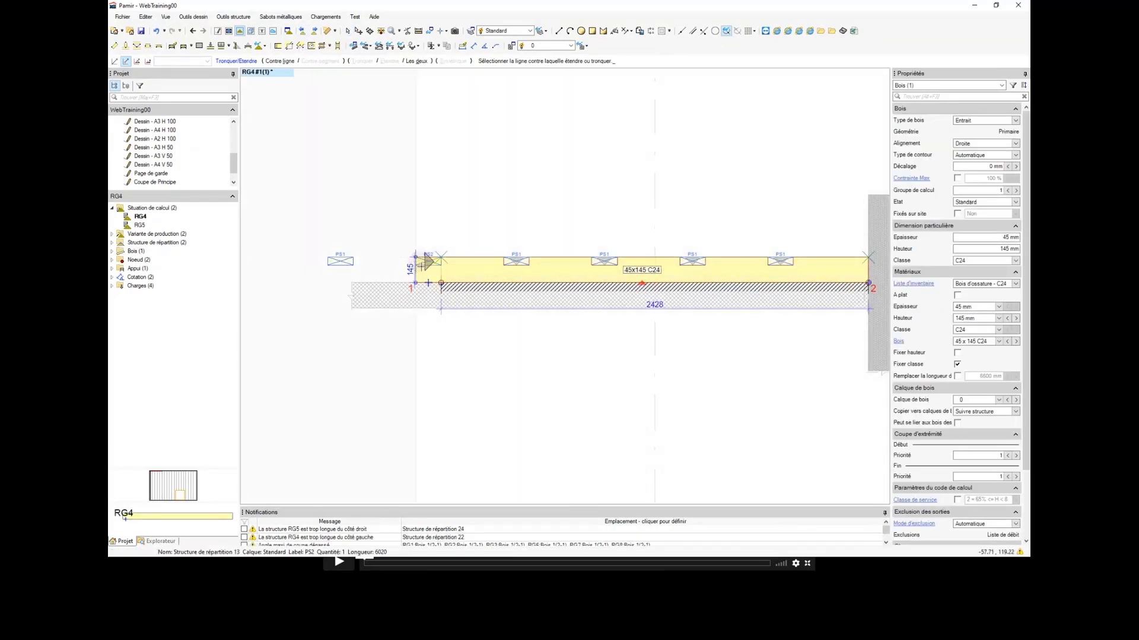
Step: Stretch the support under beam RG4 from the inner edge of joist PS2 to the timber's end at node 1
scroll(427, 266, "up", 3)
scroll(435, 270, "down", 3)
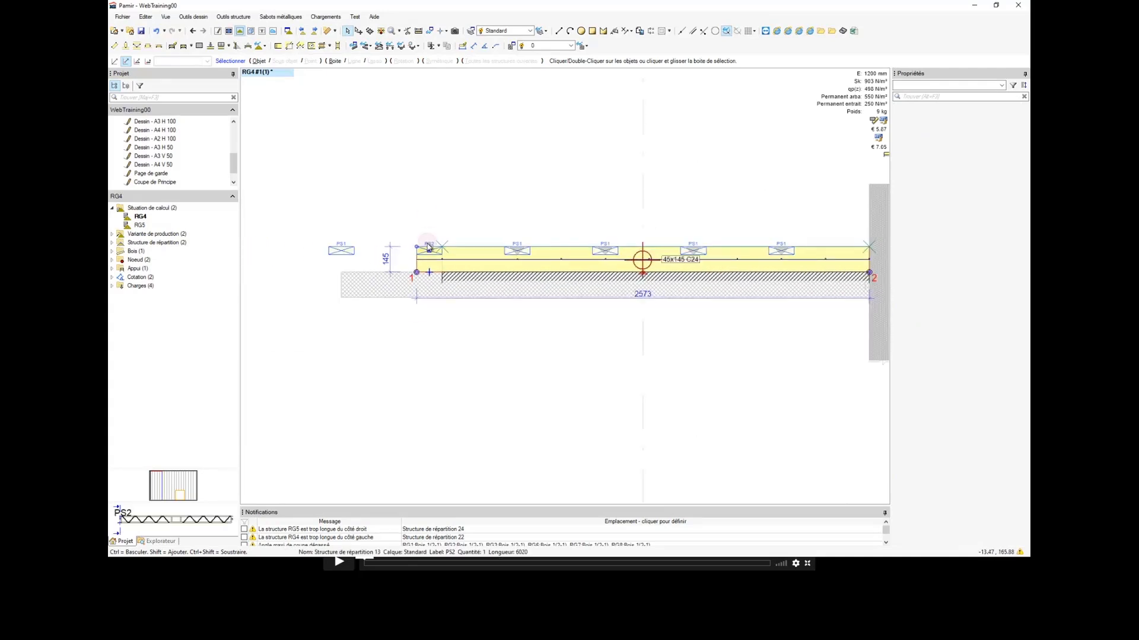
scroll(427, 245, "down", 1)
scroll(427, 244, "up", 2)
scroll(429, 235, "down", 2)
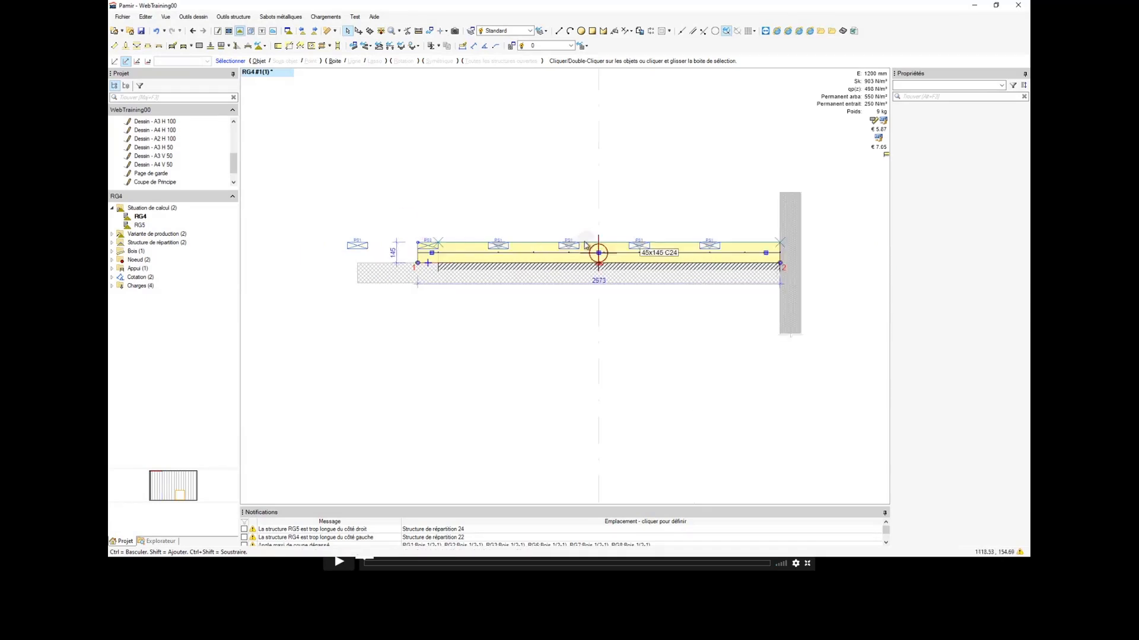
scroll(439, 268, "up", 3)
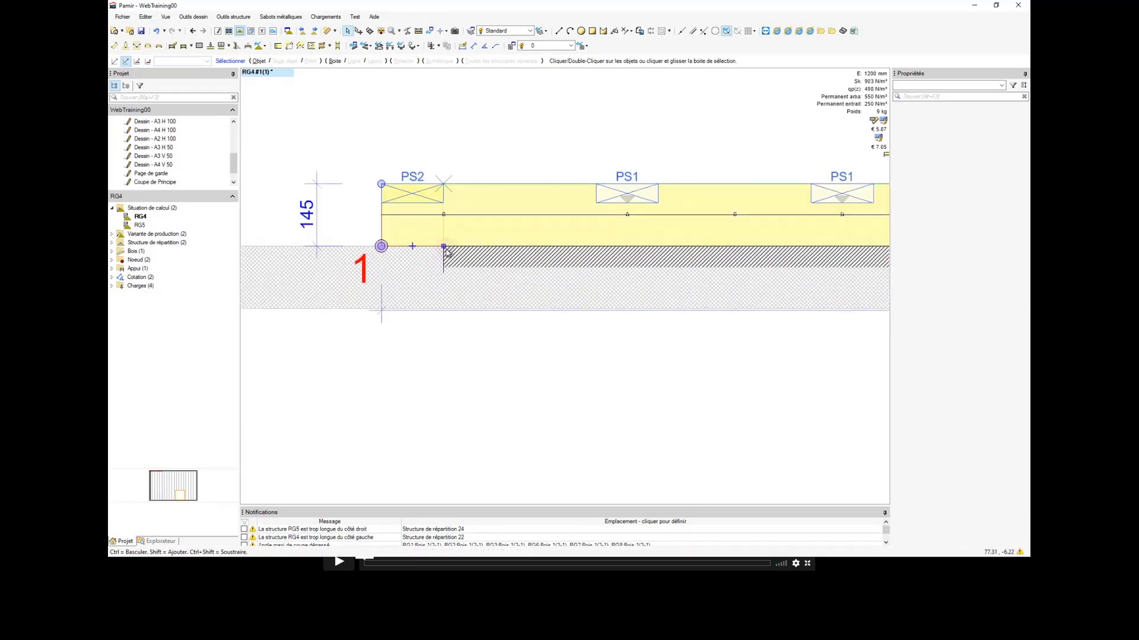
left_click_drag(444, 246, 382, 245)
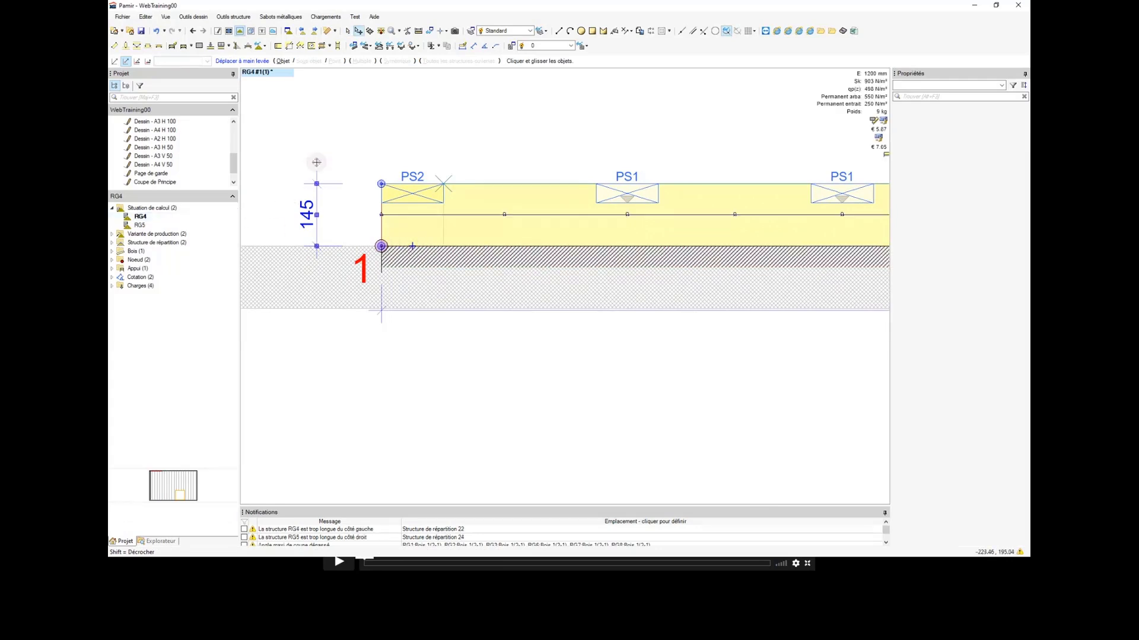
Step: Switch to beam RG5 and stretch its support from the inner edge of joist PS2 to the timber's end at node 2
scroll(501, 268, "down", 3)
middle_click_drag(507, 269, 257, 269)
scroll(765, 272, "up", 3)
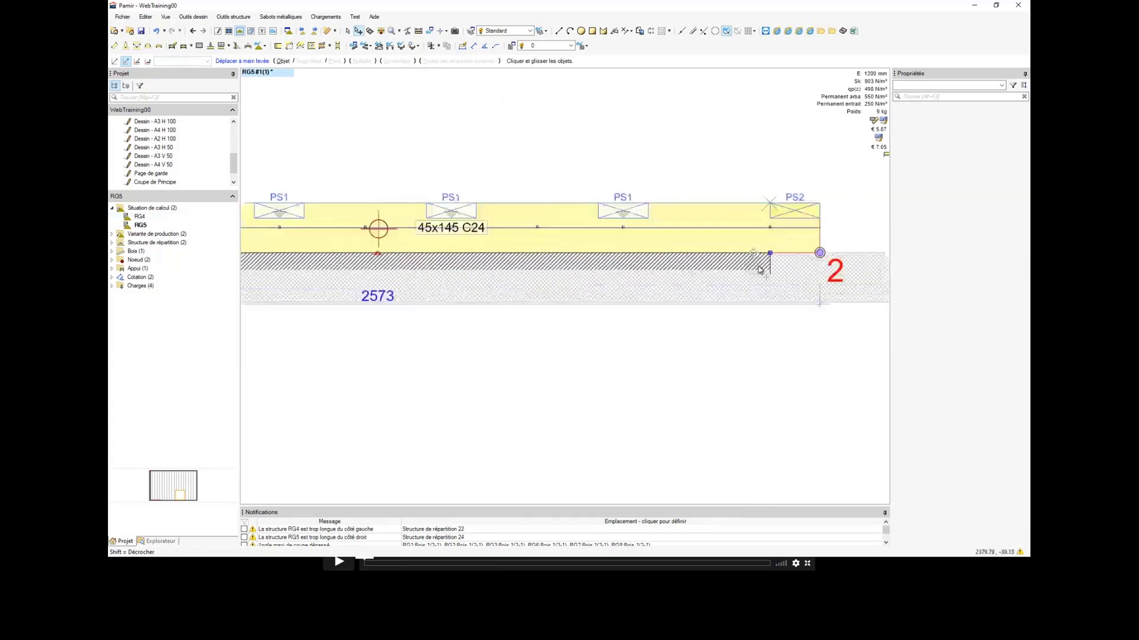
scroll(804, 263, "up", 1)
left_click_drag(765, 249, 841, 248)
scroll(830, 249, "down", 3)
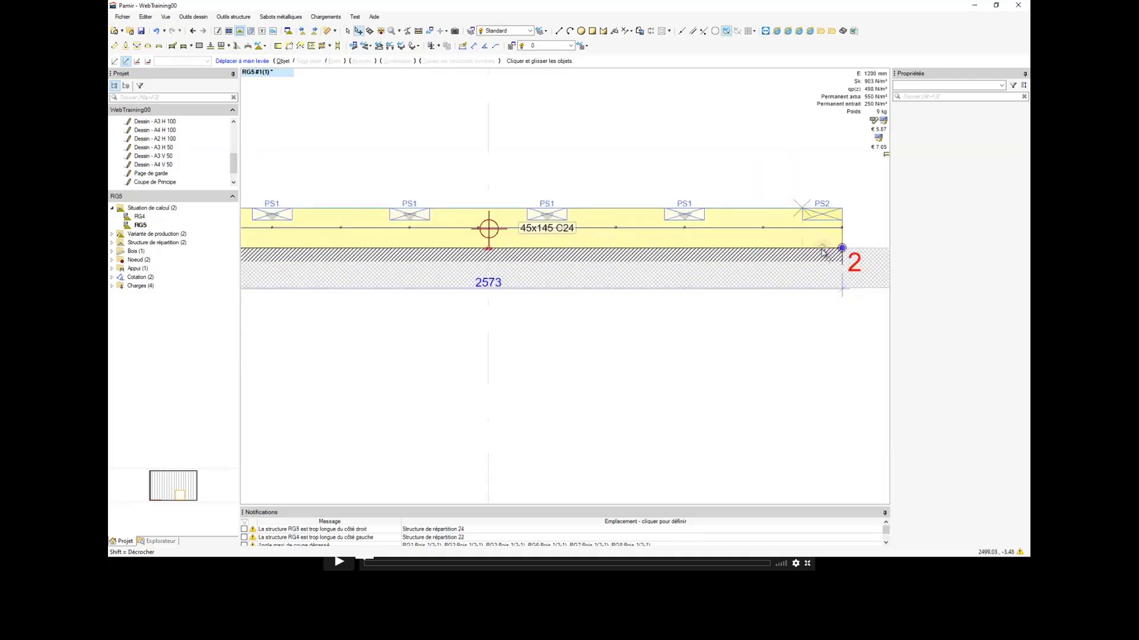
scroll(823, 252, "down", 4)
key("Escape")
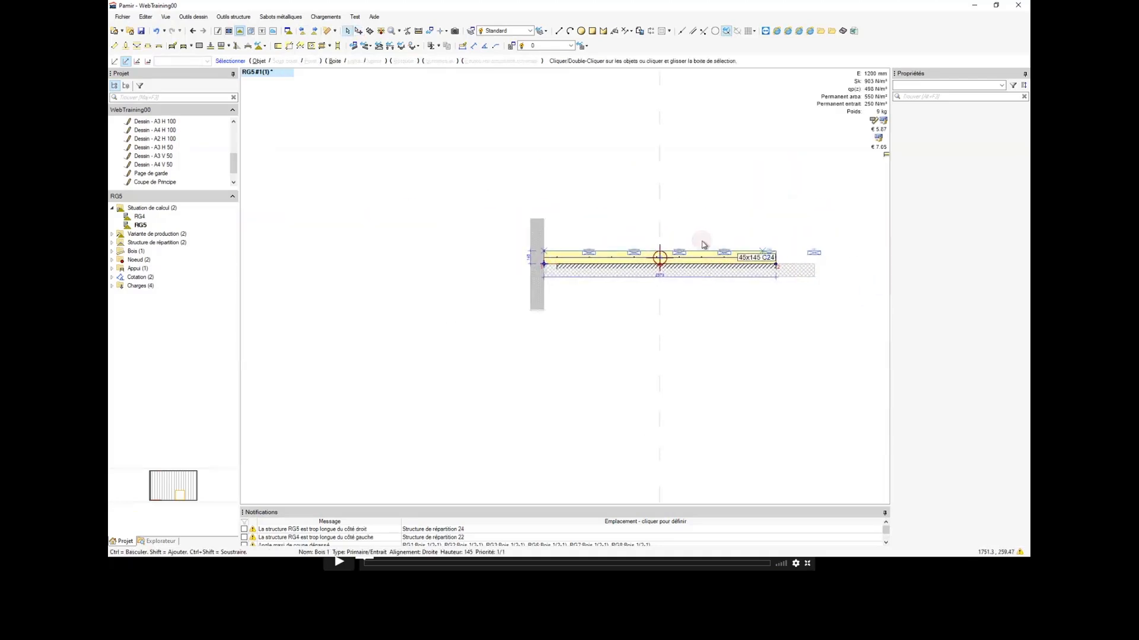
Step: Return to the Etage 1 layout plan and switch to the individual caisson view
left_click(230, 33)
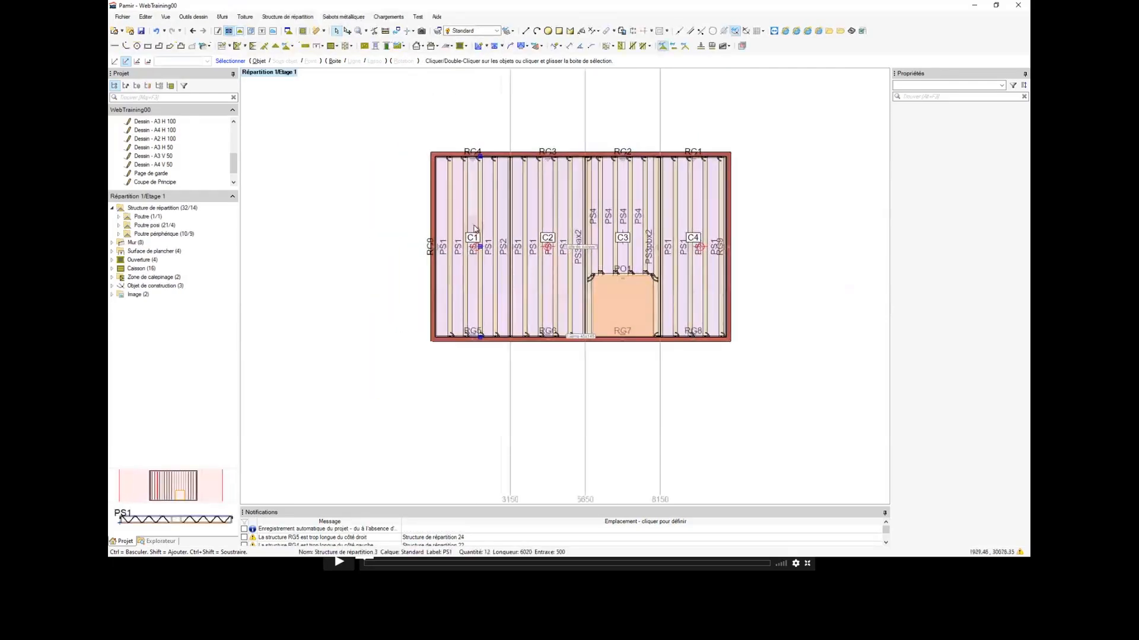
middle_click_drag(504, 266, 487, 265)
scroll(487, 265, "up", 1)
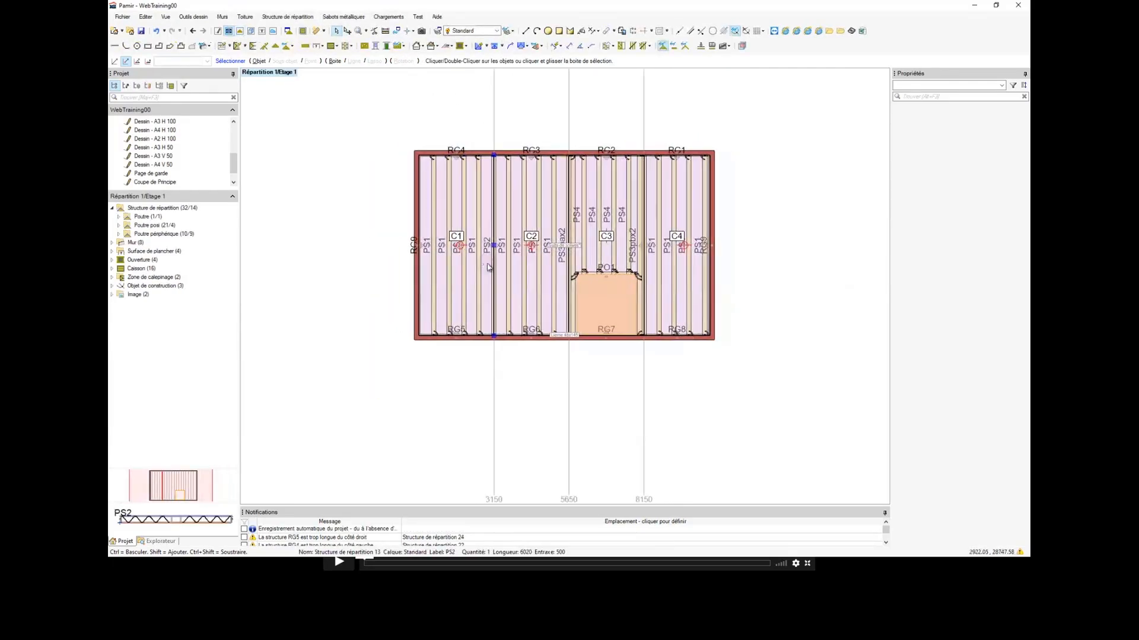
middle_click_drag(540, 208, 493, 225)
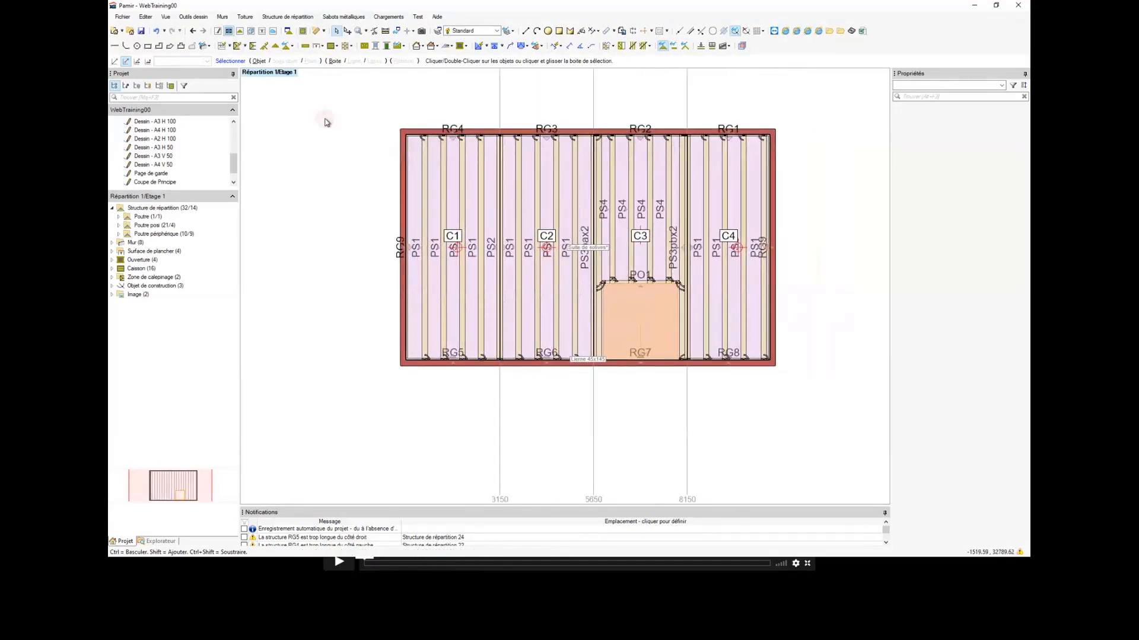
middle_click_drag(334, 106, 326, 112)
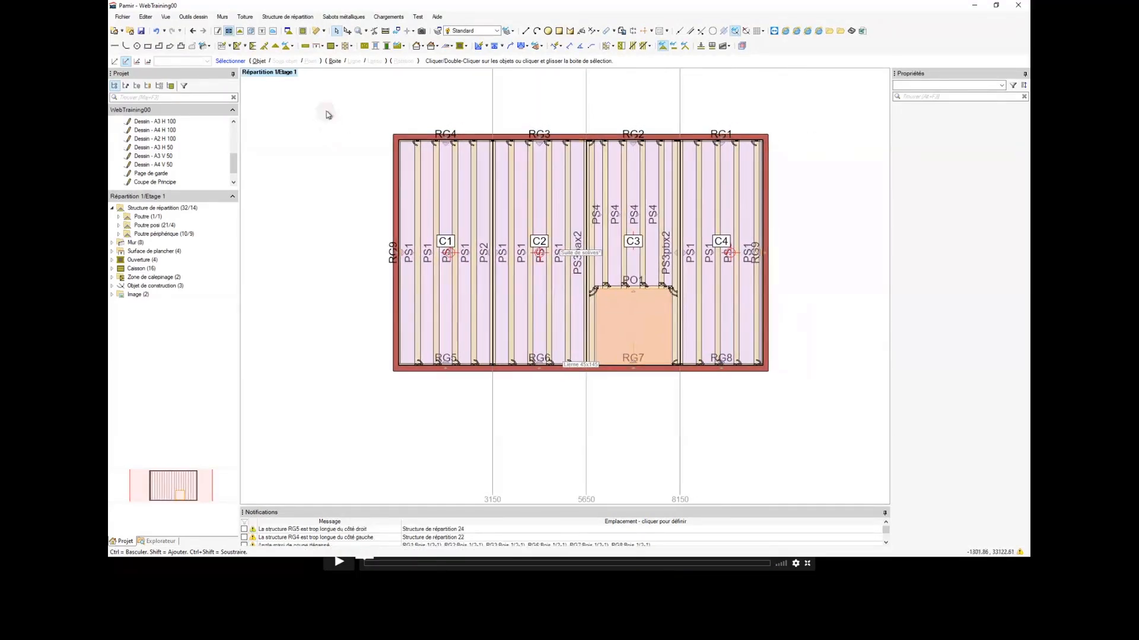
left_click(303, 31)
scroll(386, 105, "down", 4)
middle_click_drag(392, 116, 431, 174)
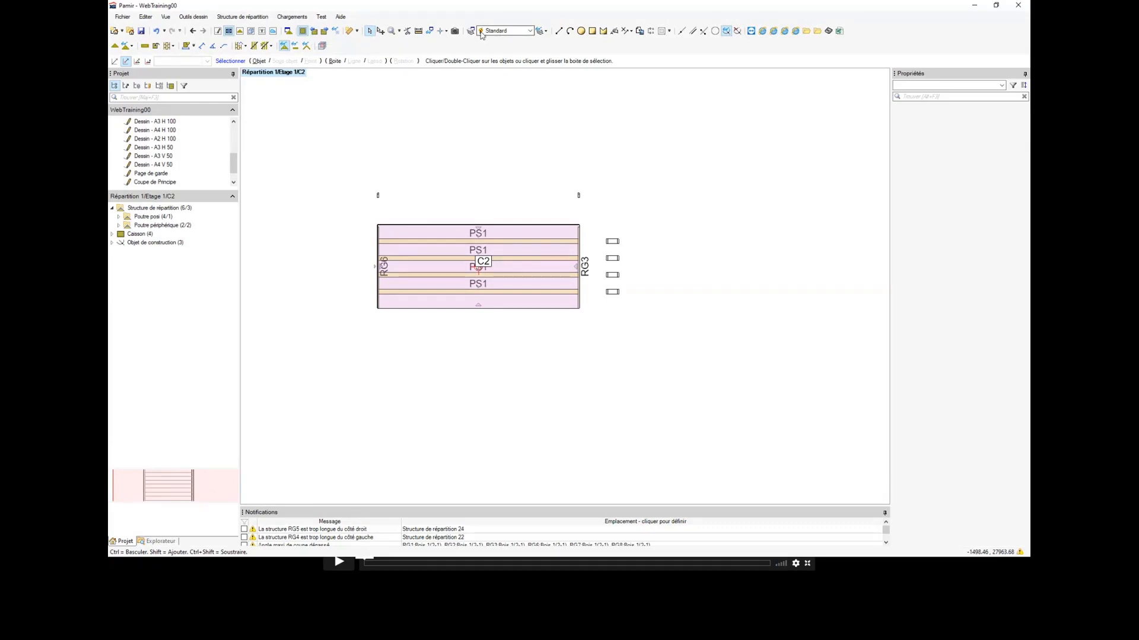
Step: Go back to the previous caisson, C1, in the caisson view
middle_click_drag(442, 108, 453, 134)
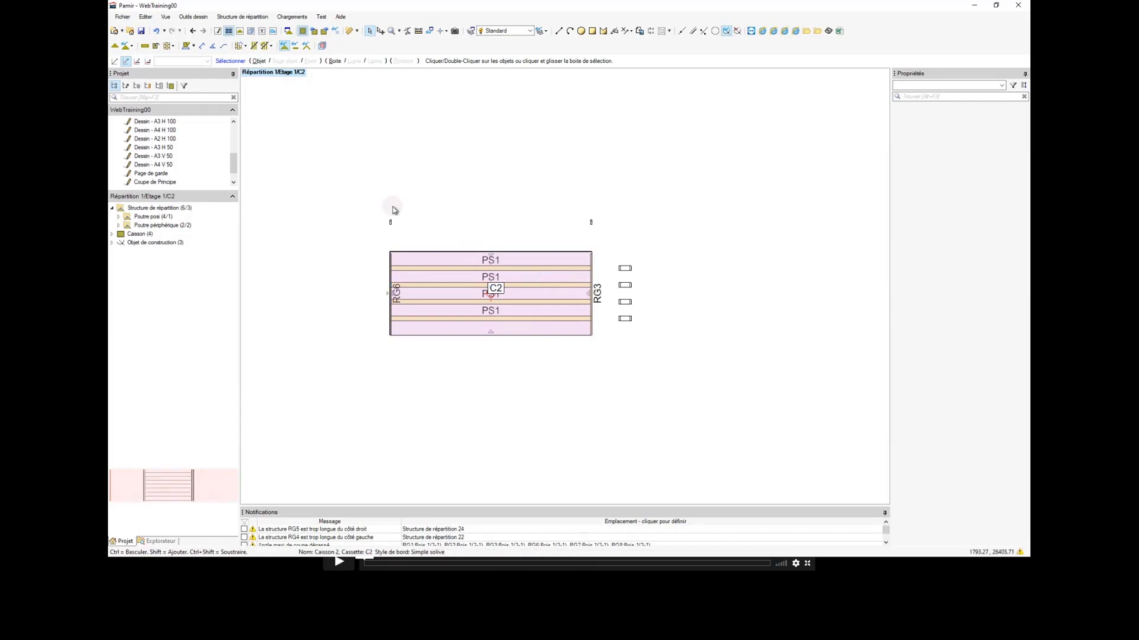
scroll(420, 217, "up", 2)
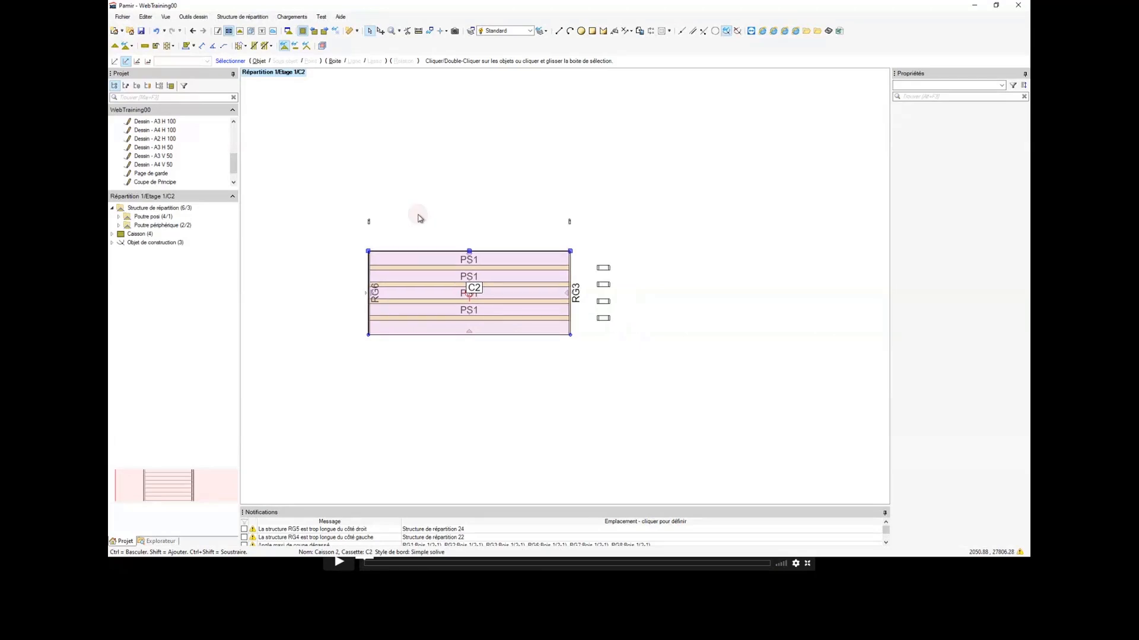
scroll(418, 217, "down", 1)
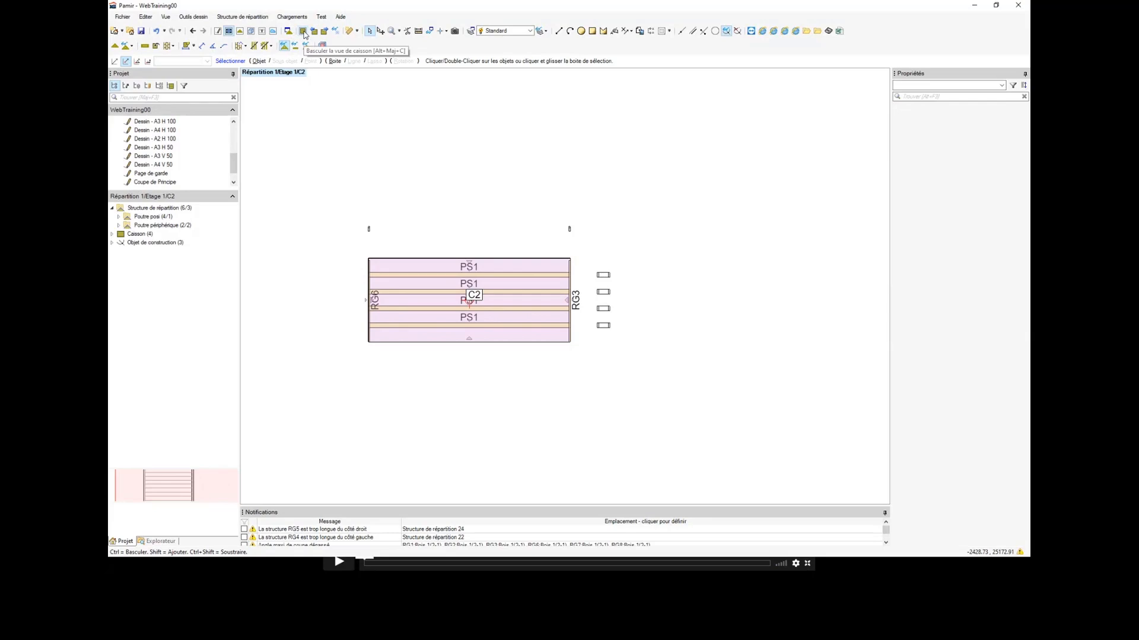
left_click(375, 176)
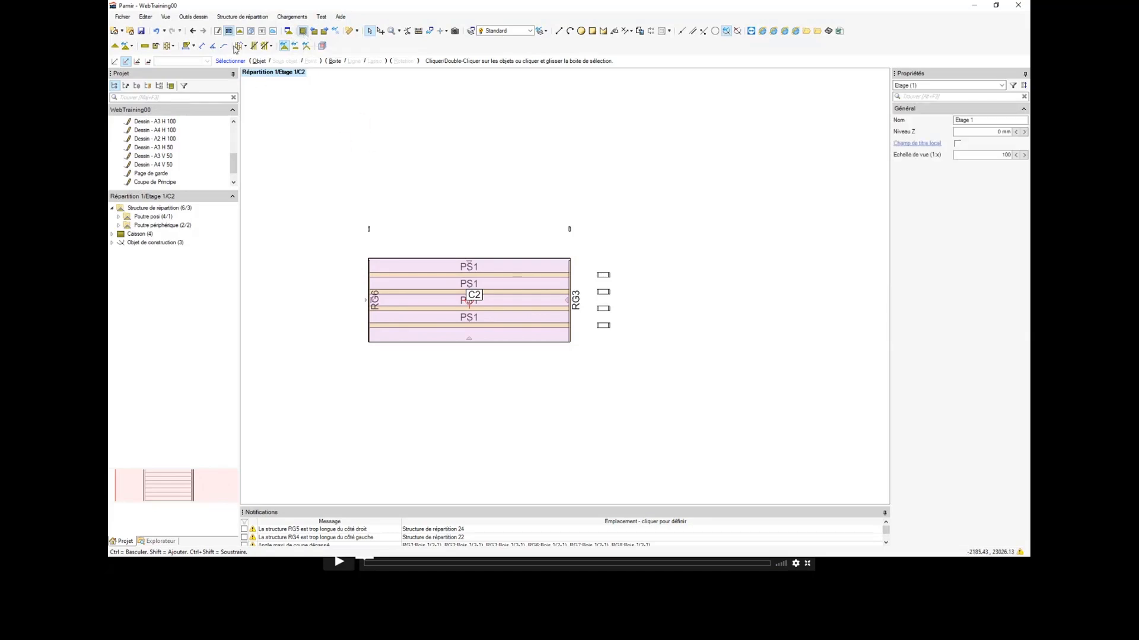
left_click(314, 31)
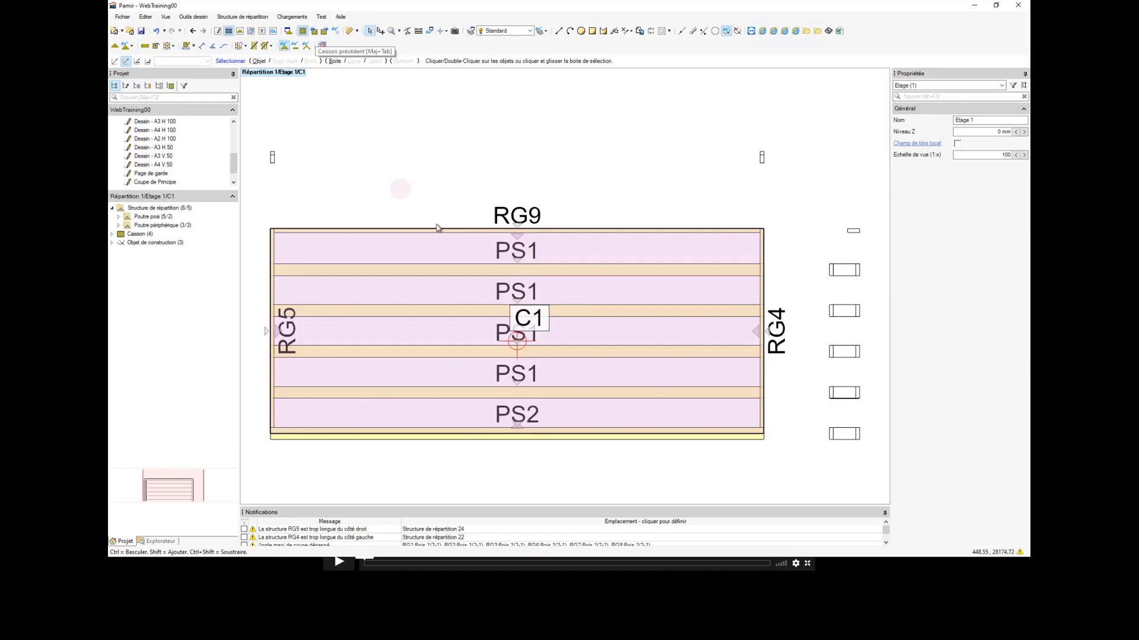
scroll(462, 228, "down", 4)
scroll(473, 263, "up", 4)
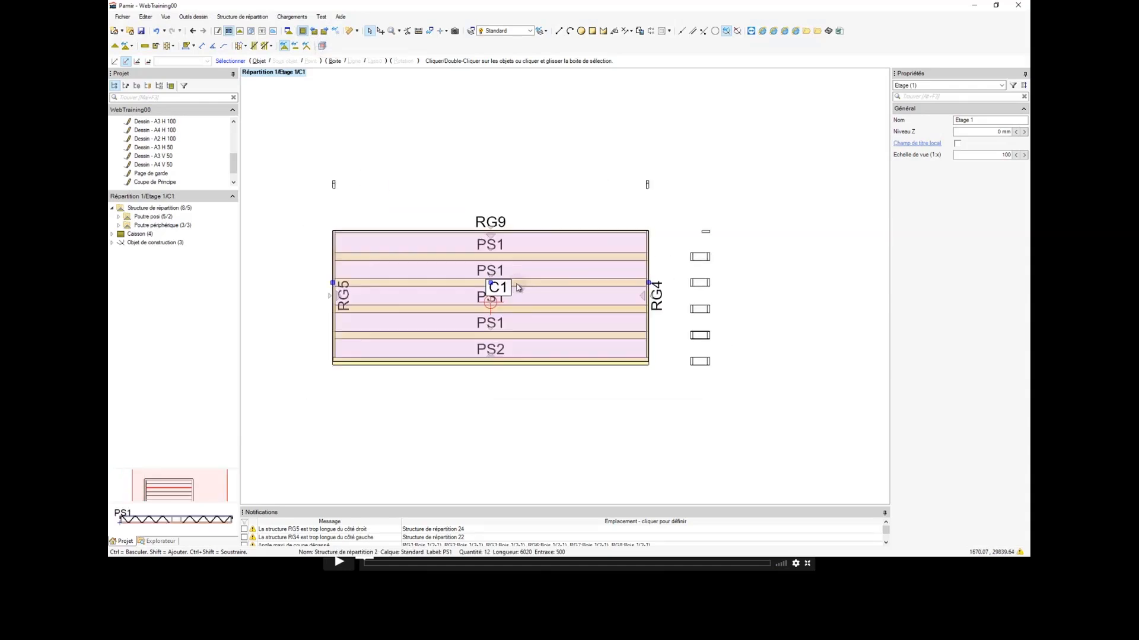
Step: Add automatic caisson dimensions to the drawing of caisson C1
left_click(186, 48)
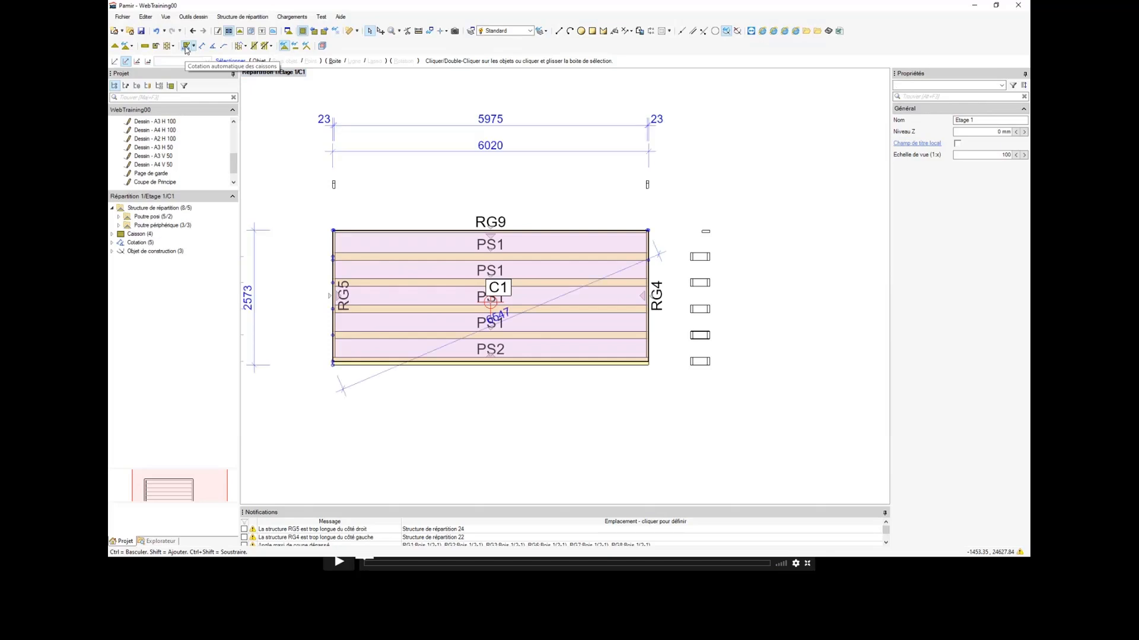
scroll(504, 350, "down", 4)
scroll(515, 363, "up", 2)
scroll(515, 363, "up", 2)
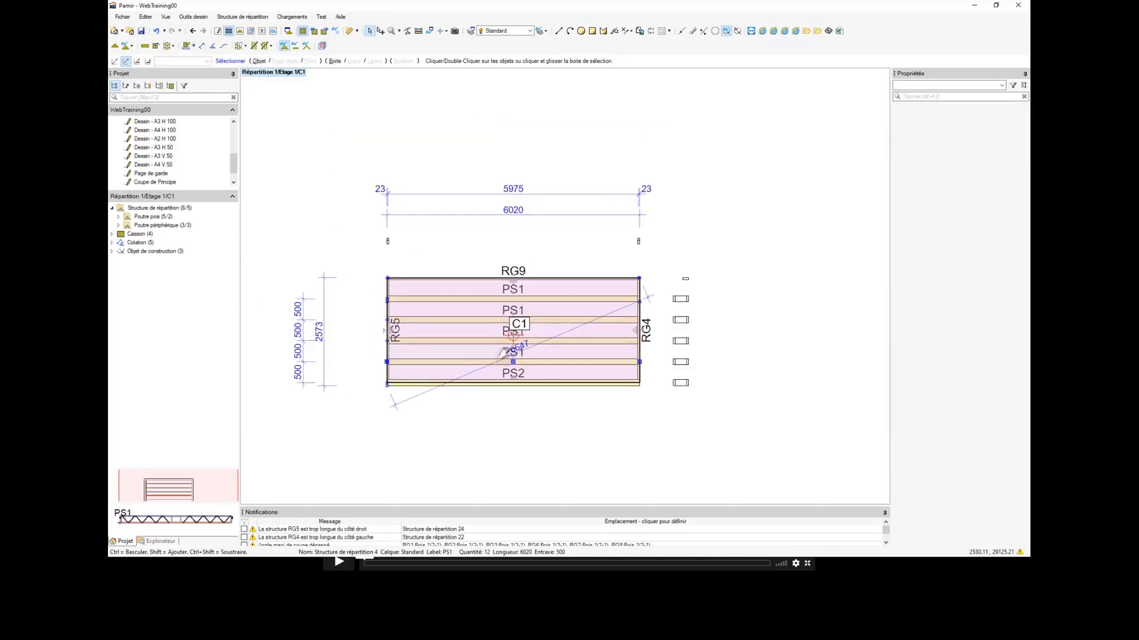
scroll(515, 363, "down", 2)
scroll(513, 339, "up", 1)
scroll(513, 339, "up", 1)
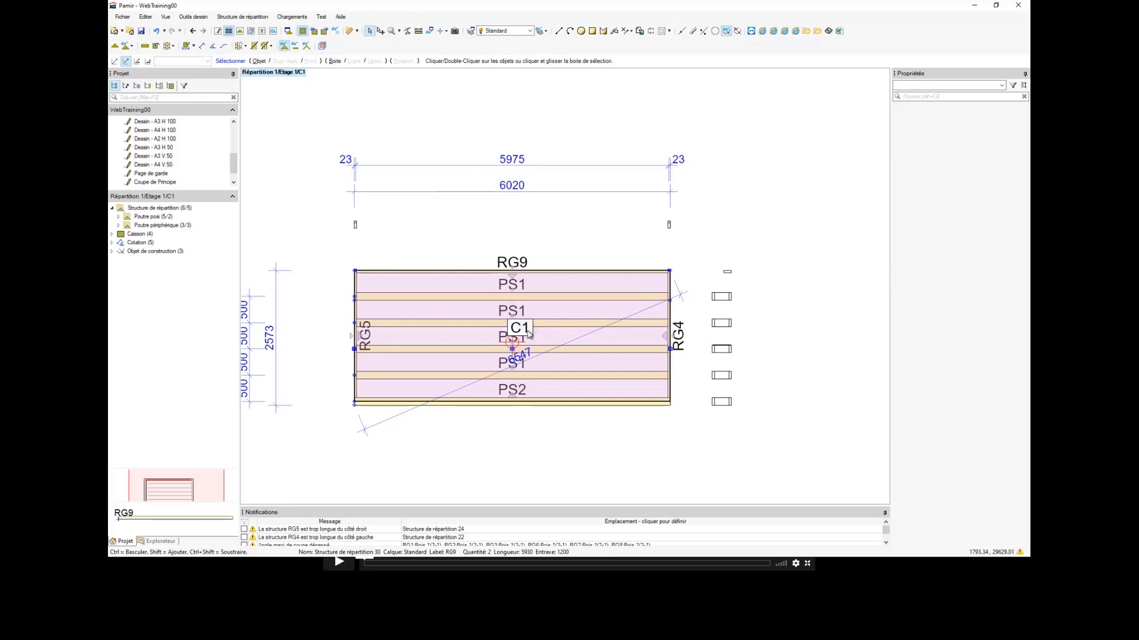
Step: Select caisson C1, show its section drawing settings, and set the section-line offset perpendicular to the layout to 250 mm
left_click(533, 337)
scroll(531, 335, "down", 2)
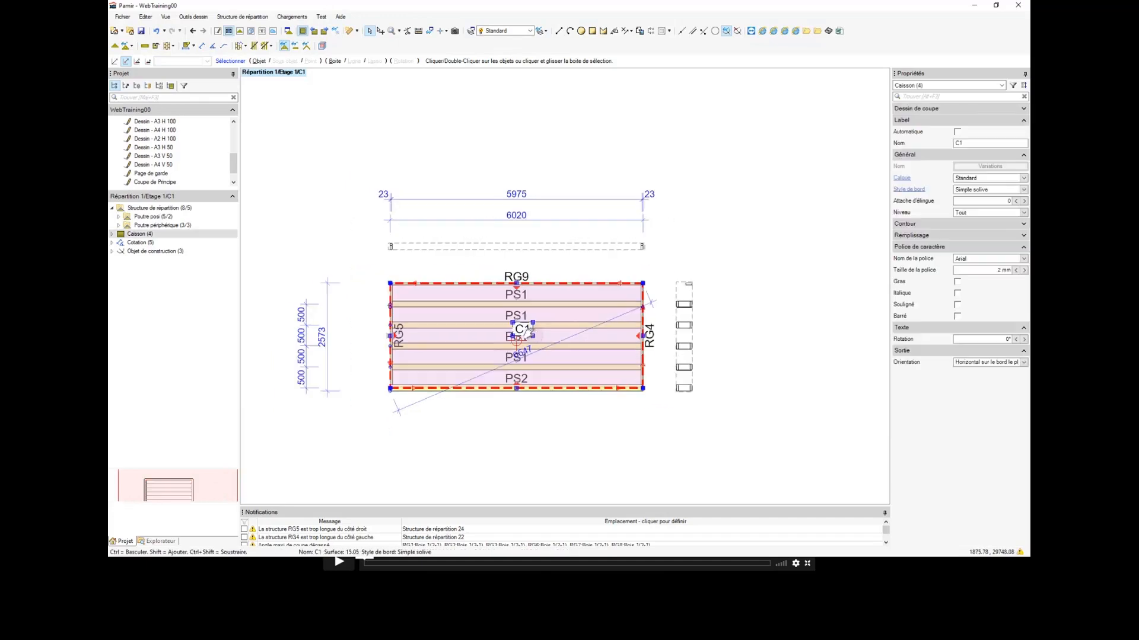
scroll(530, 335, "up", 1)
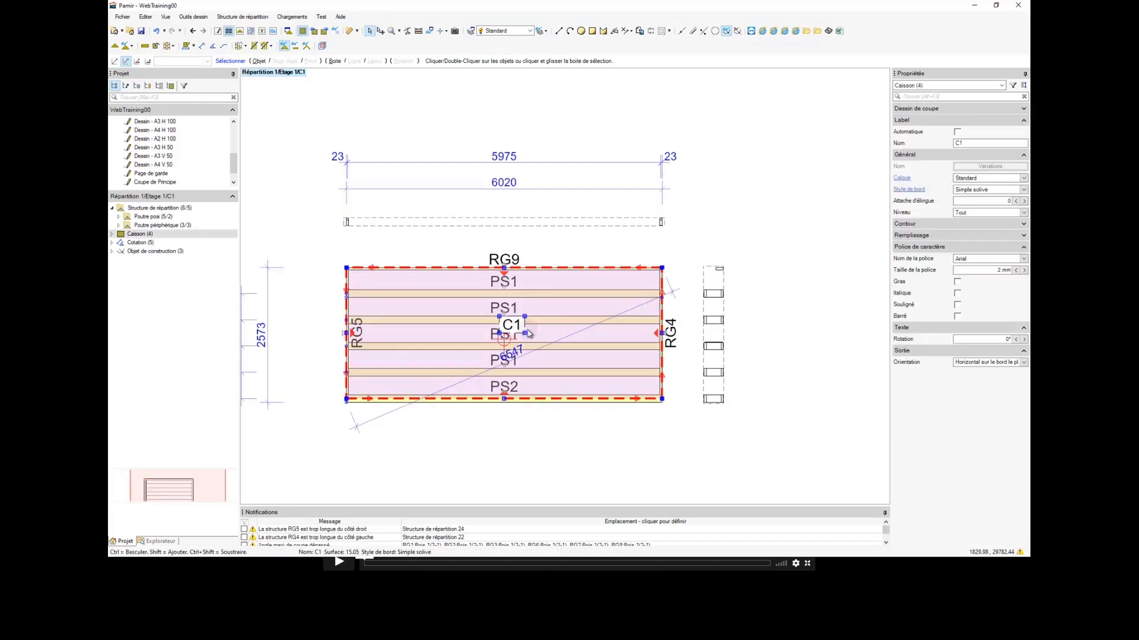
left_click(900, 110)
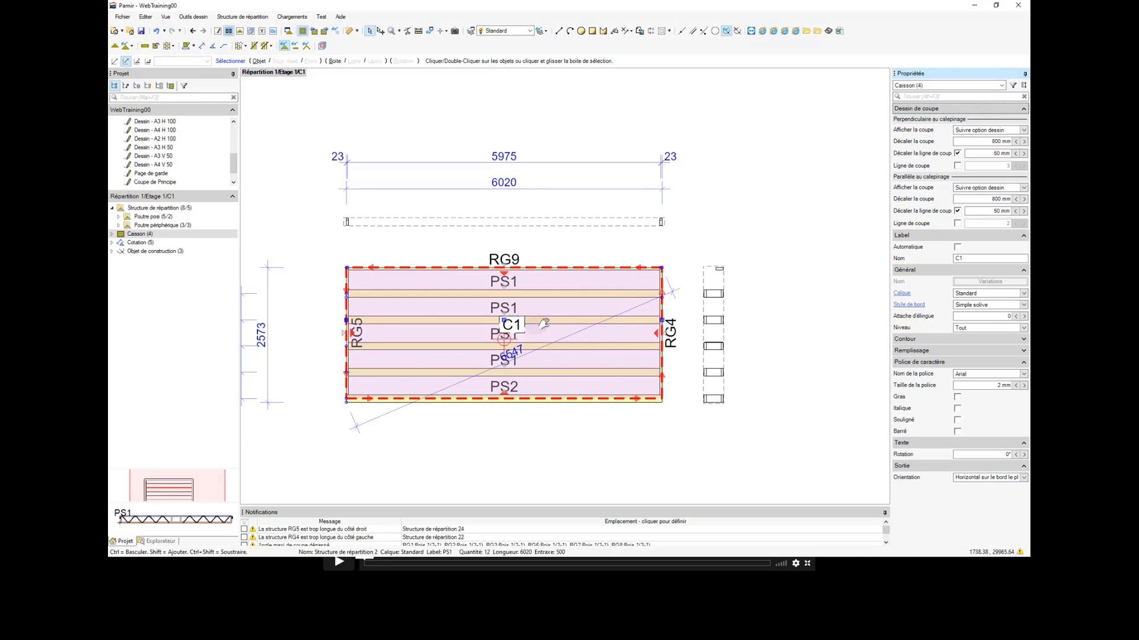
scroll(566, 315, "down", 1)
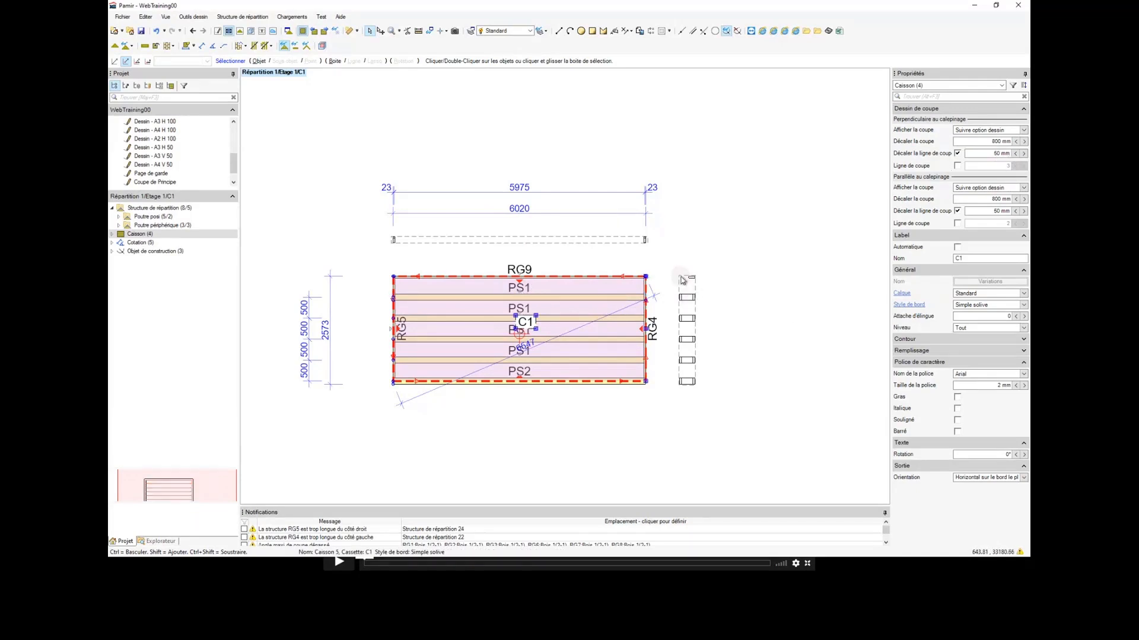
left_click(1023, 154)
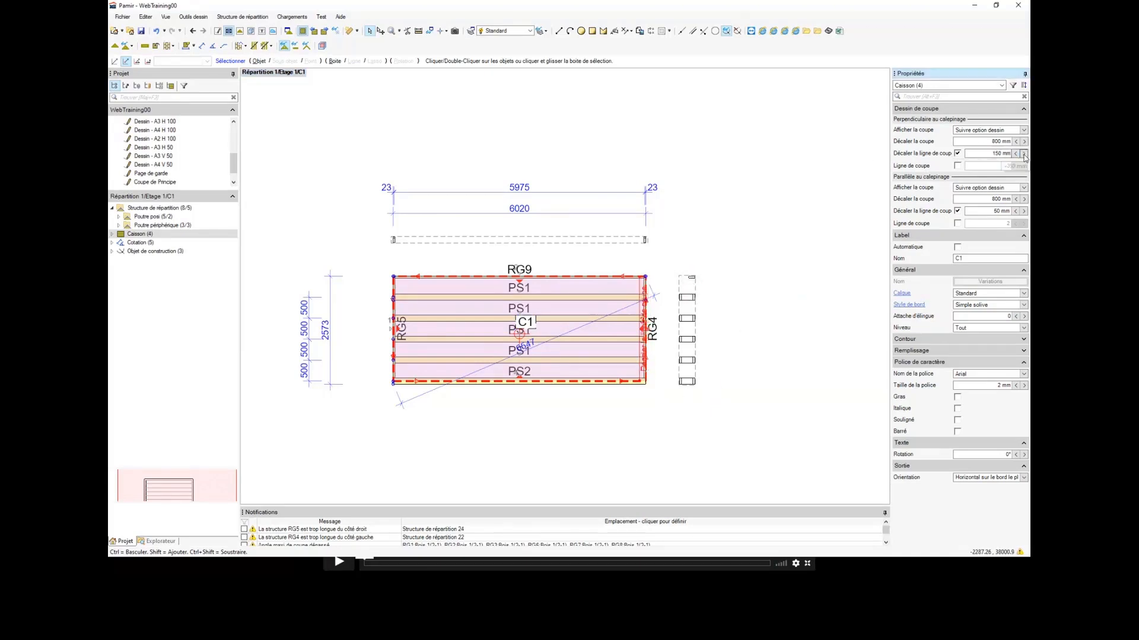
left_click(1024, 154)
left_click(1023, 155)
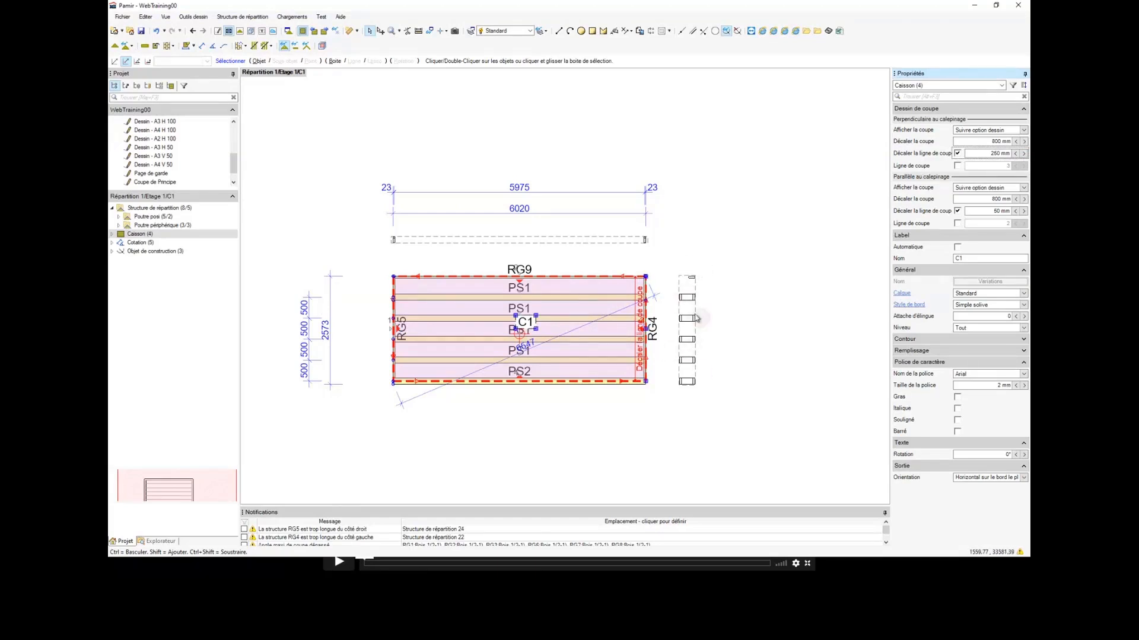
Step: Select caisson C1's section along the joists and set the section-line offset parallel to the layout to 450 mm
left_click(534, 241)
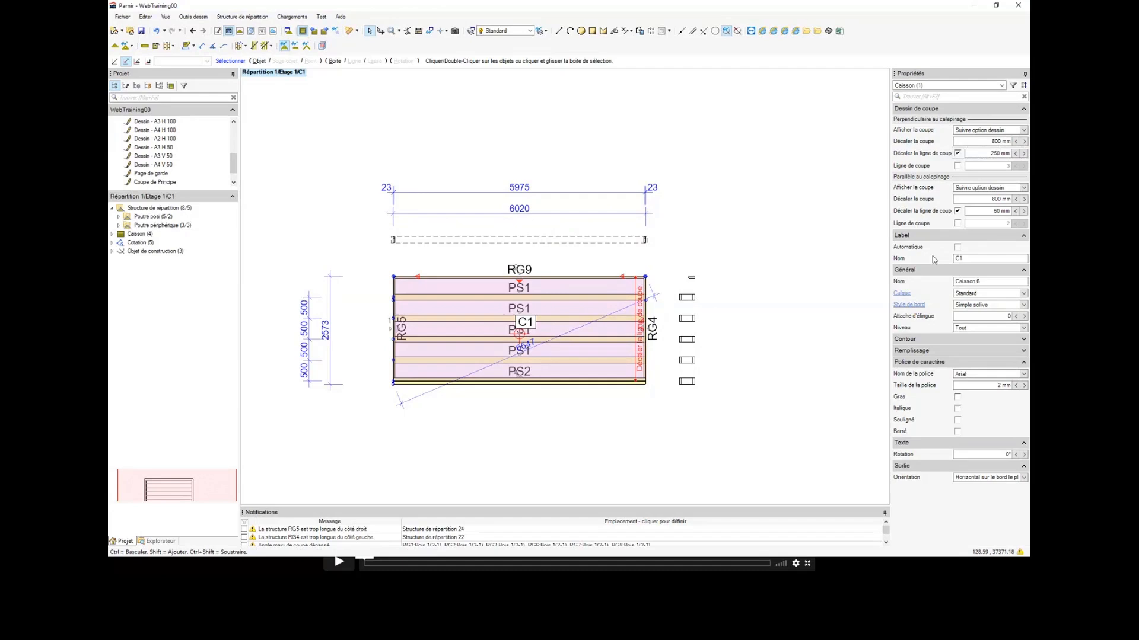
left_click(1023, 212)
left_click(1023, 212)
left_click(1024, 213)
left_click(1024, 213)
left_click(1024, 213)
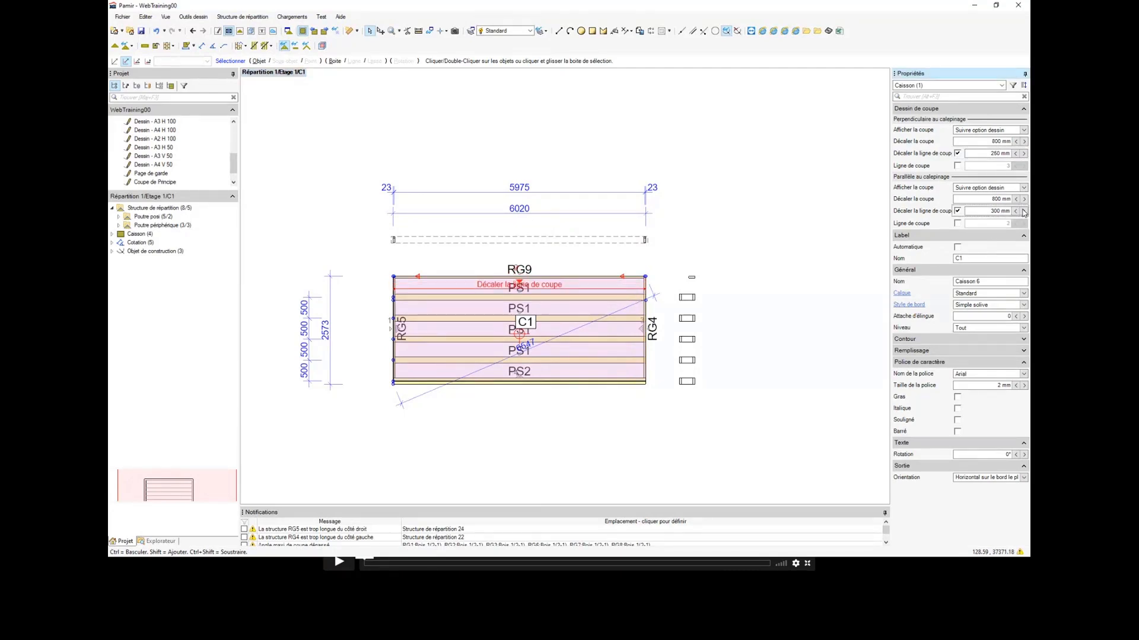
left_click(1023, 212)
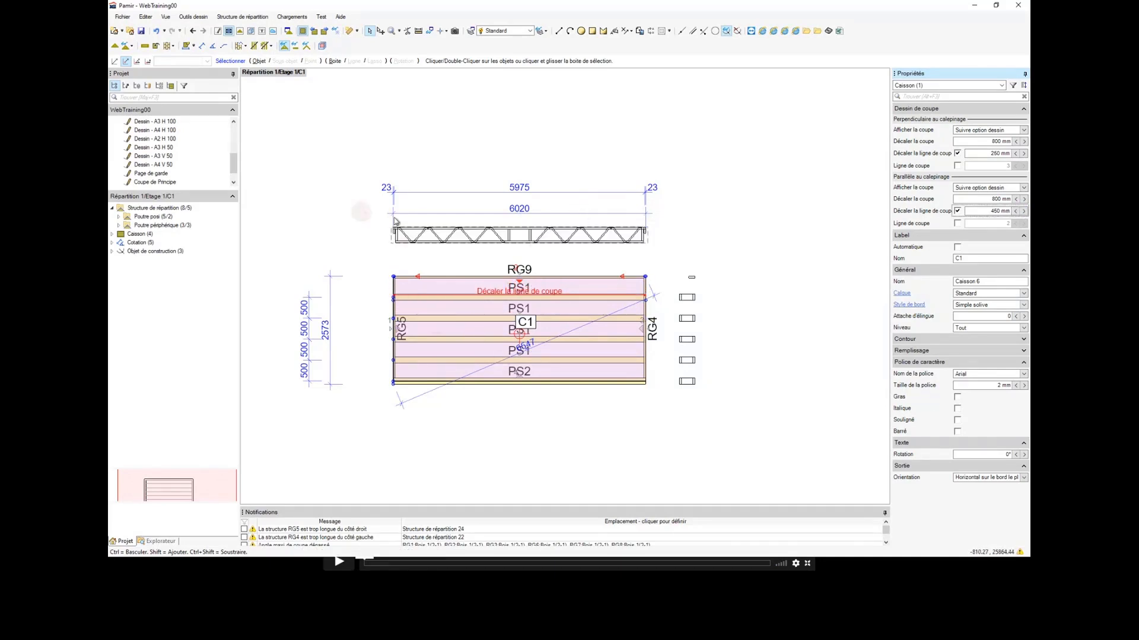
Step: Examine the end of joist PS1 against peripheral beam RG5 in caisson C1's section along the joists
scroll(421, 215, "up", 2)
scroll(422, 228, "down", 2)
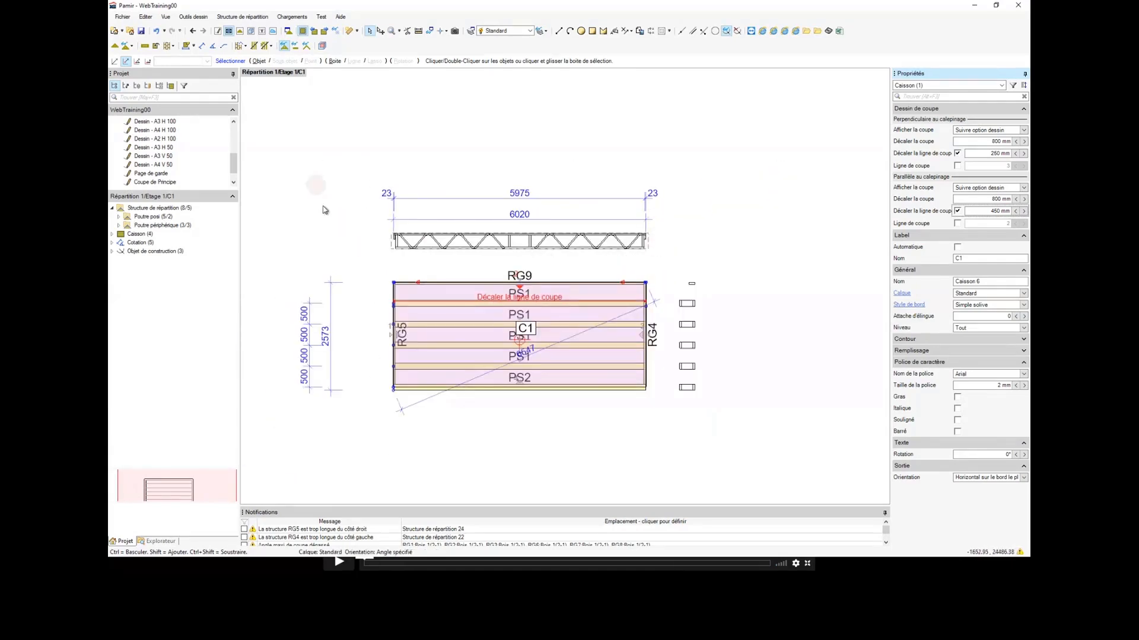
scroll(408, 240, "up", 3)
scroll(408, 240, "down", 3)
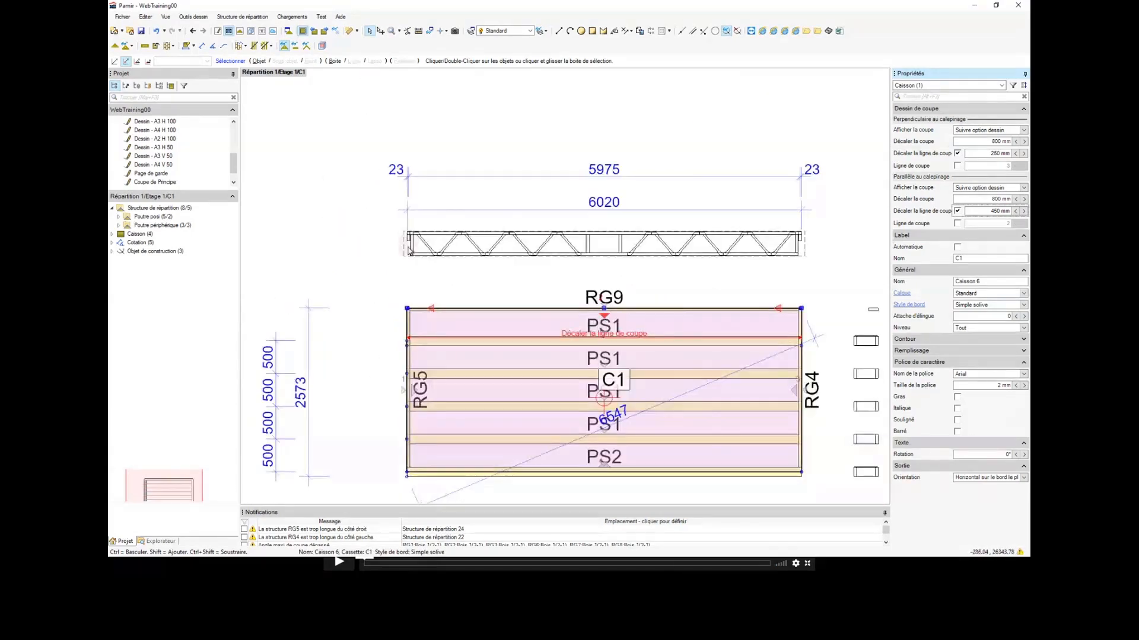
scroll(412, 244, "up", 5)
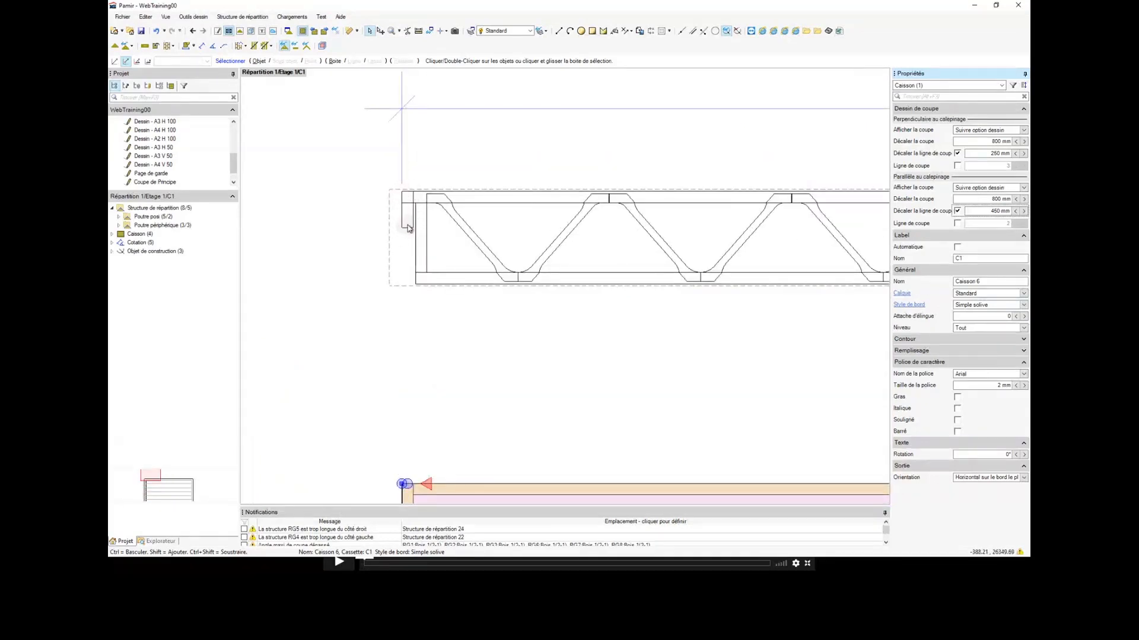
scroll(407, 204, "down", 4)
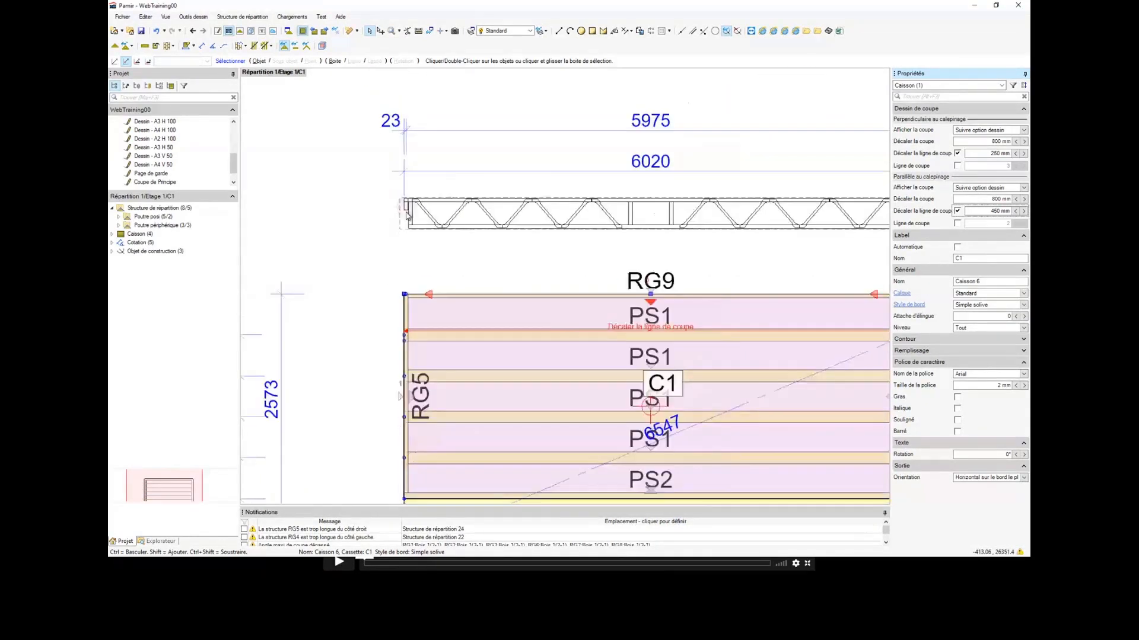